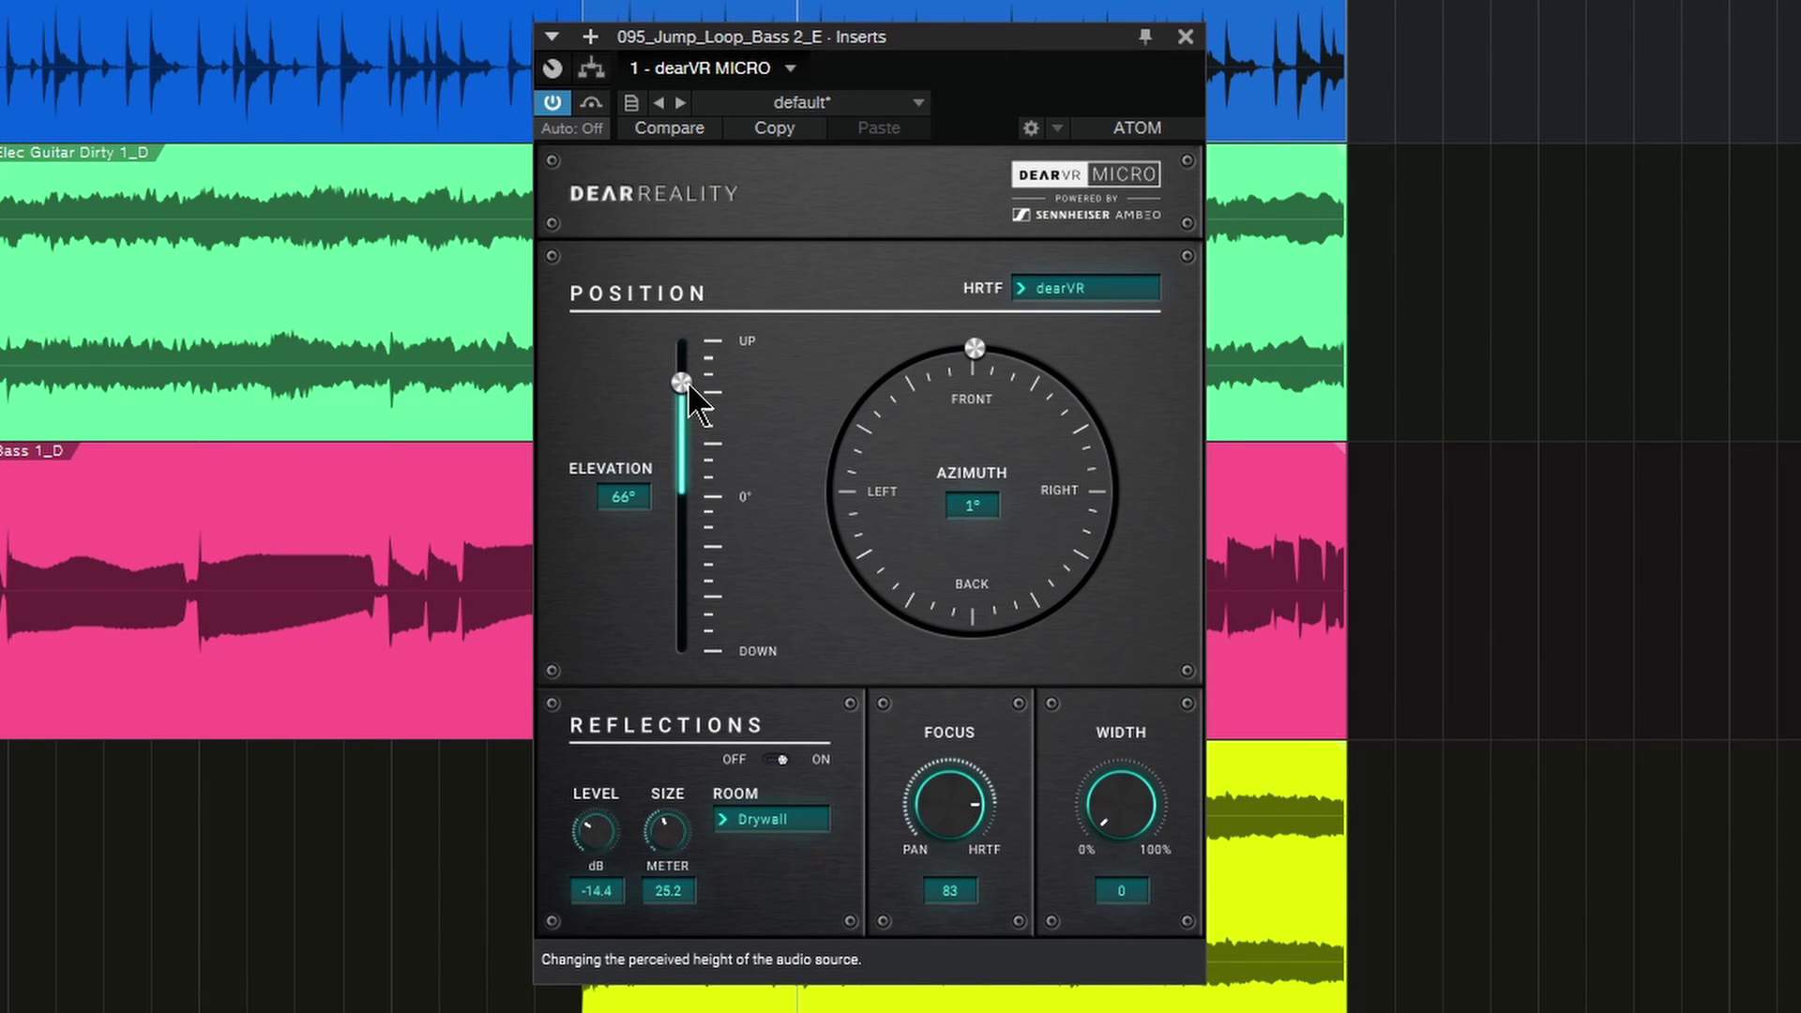
Step: Set the drum track's dearVR MICRO elevation to 7°, width to 71 and azimuth to -3°
left_click_drag(691, 394, 700, 502)
left_click_drag(1093, 792, 1112, 657)
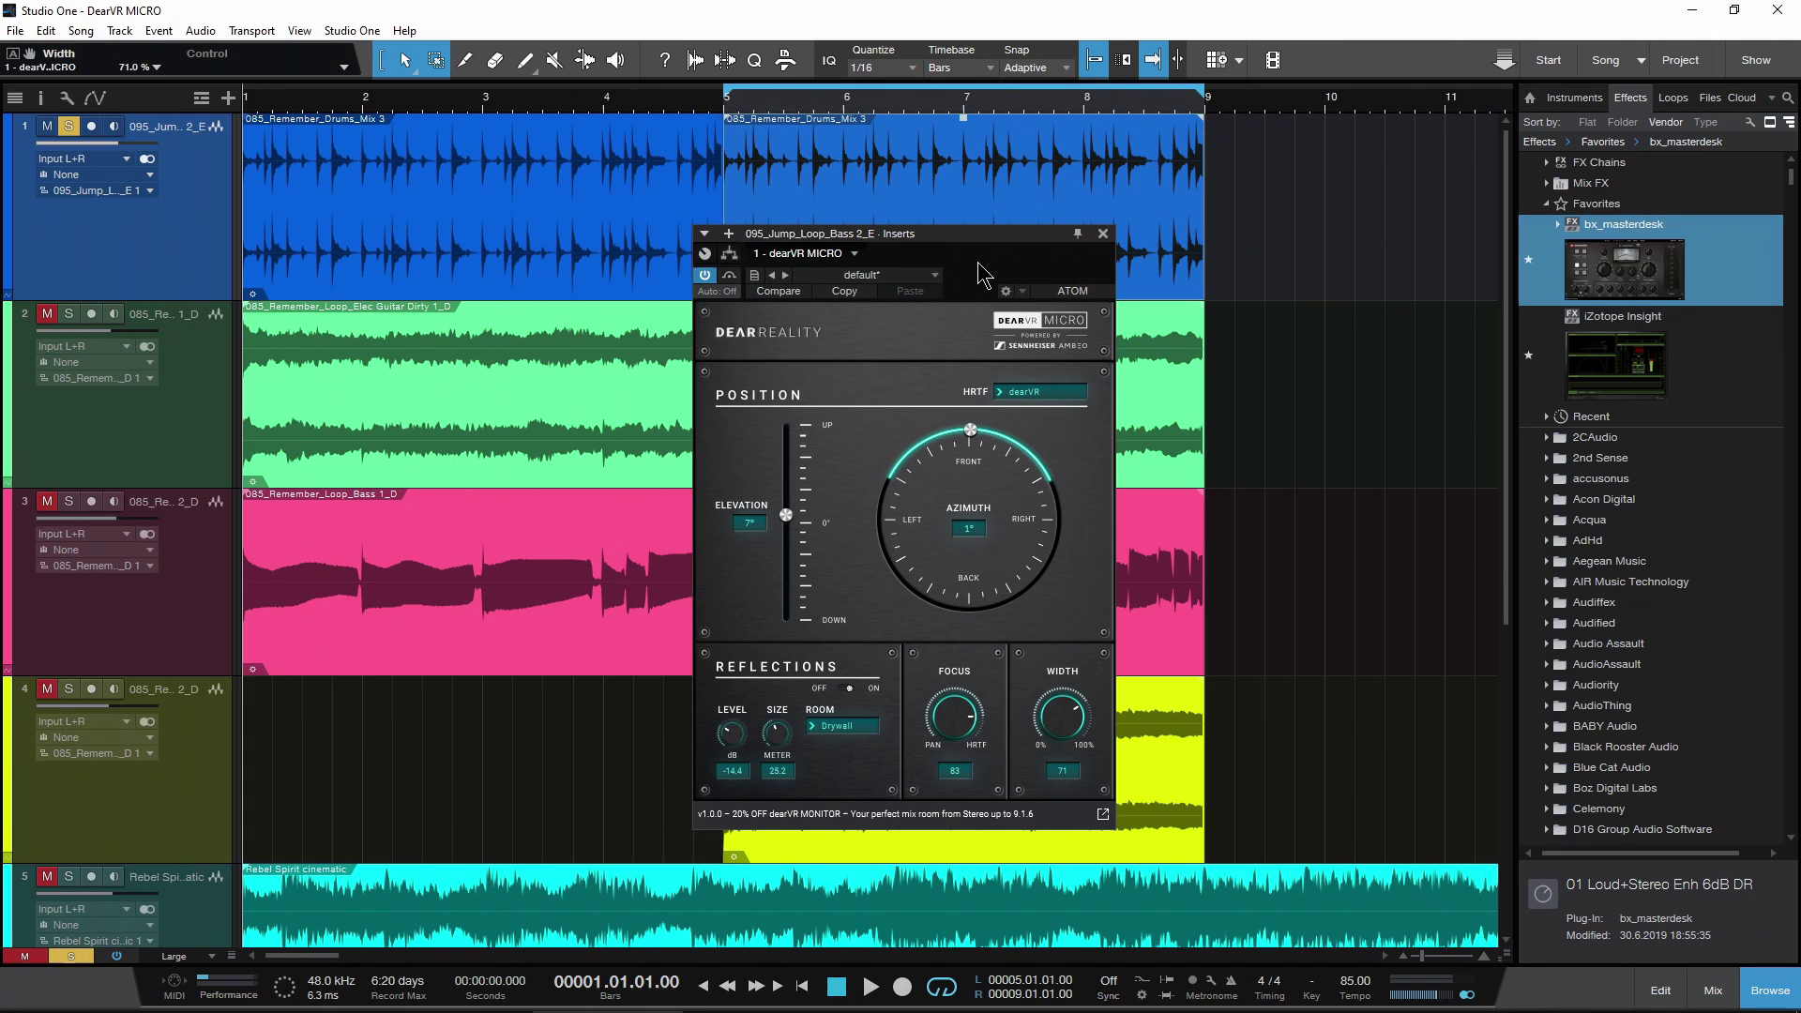
left_click_drag(990, 238, 1125, 134)
left_click_drag(1123, 312, 1120, 302)
mouse_move(938, 397)
left_mouse_down()
mouse_move(940, 342)
mouse_move(944, 397)
left_mouse_up()
Step: View the track channels in the mixer console, hide it again and reposition the plugin window
left_click(1713, 991)
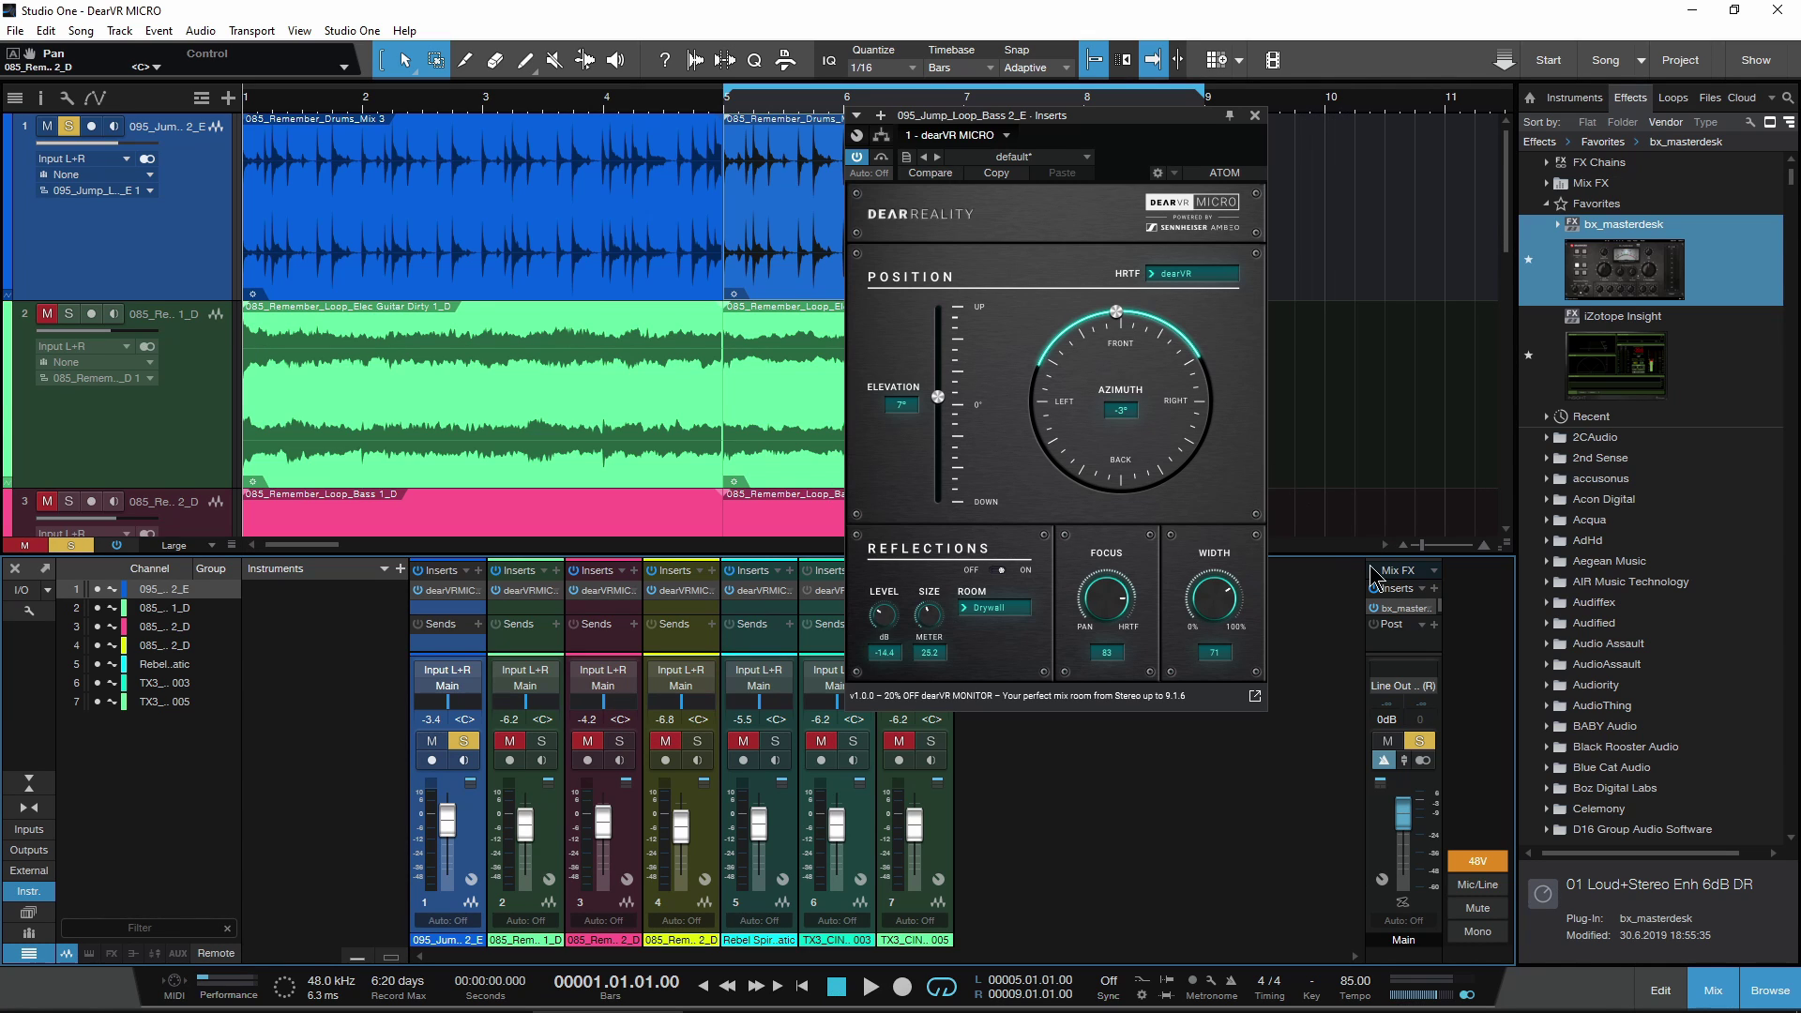
left_click(1712, 992)
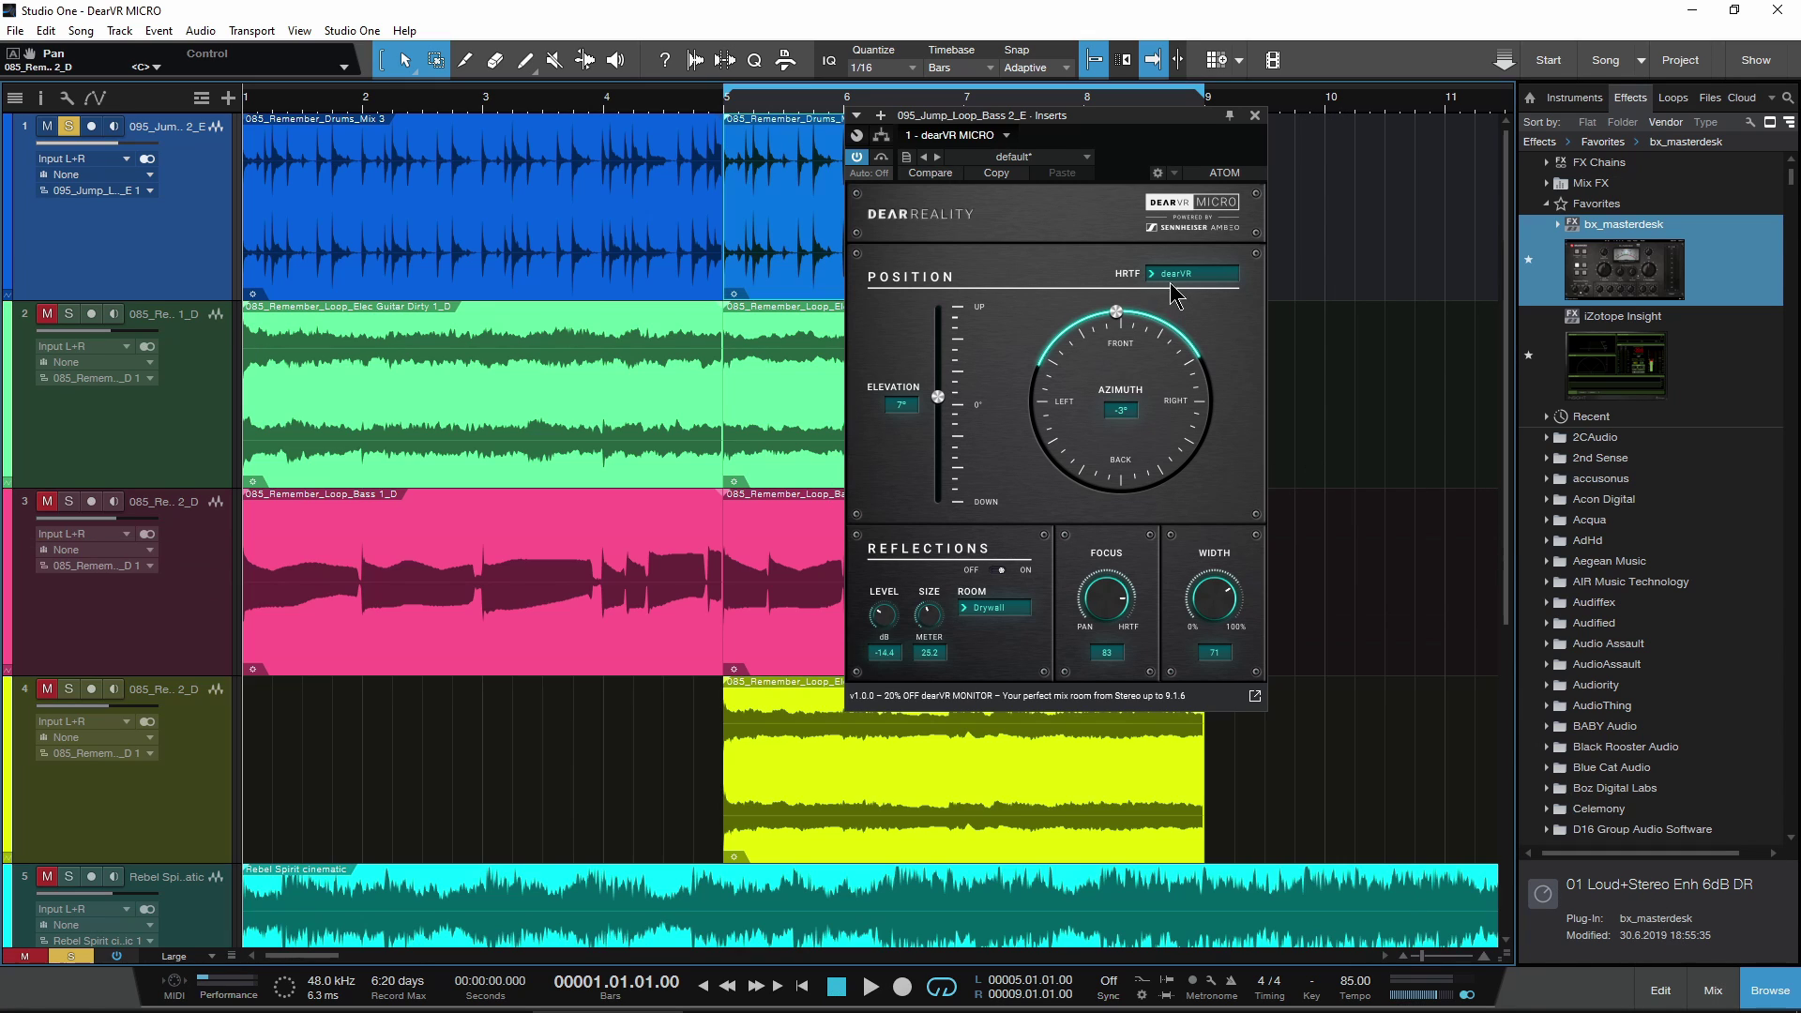
left_click_drag(1113, 133, 1022, 247)
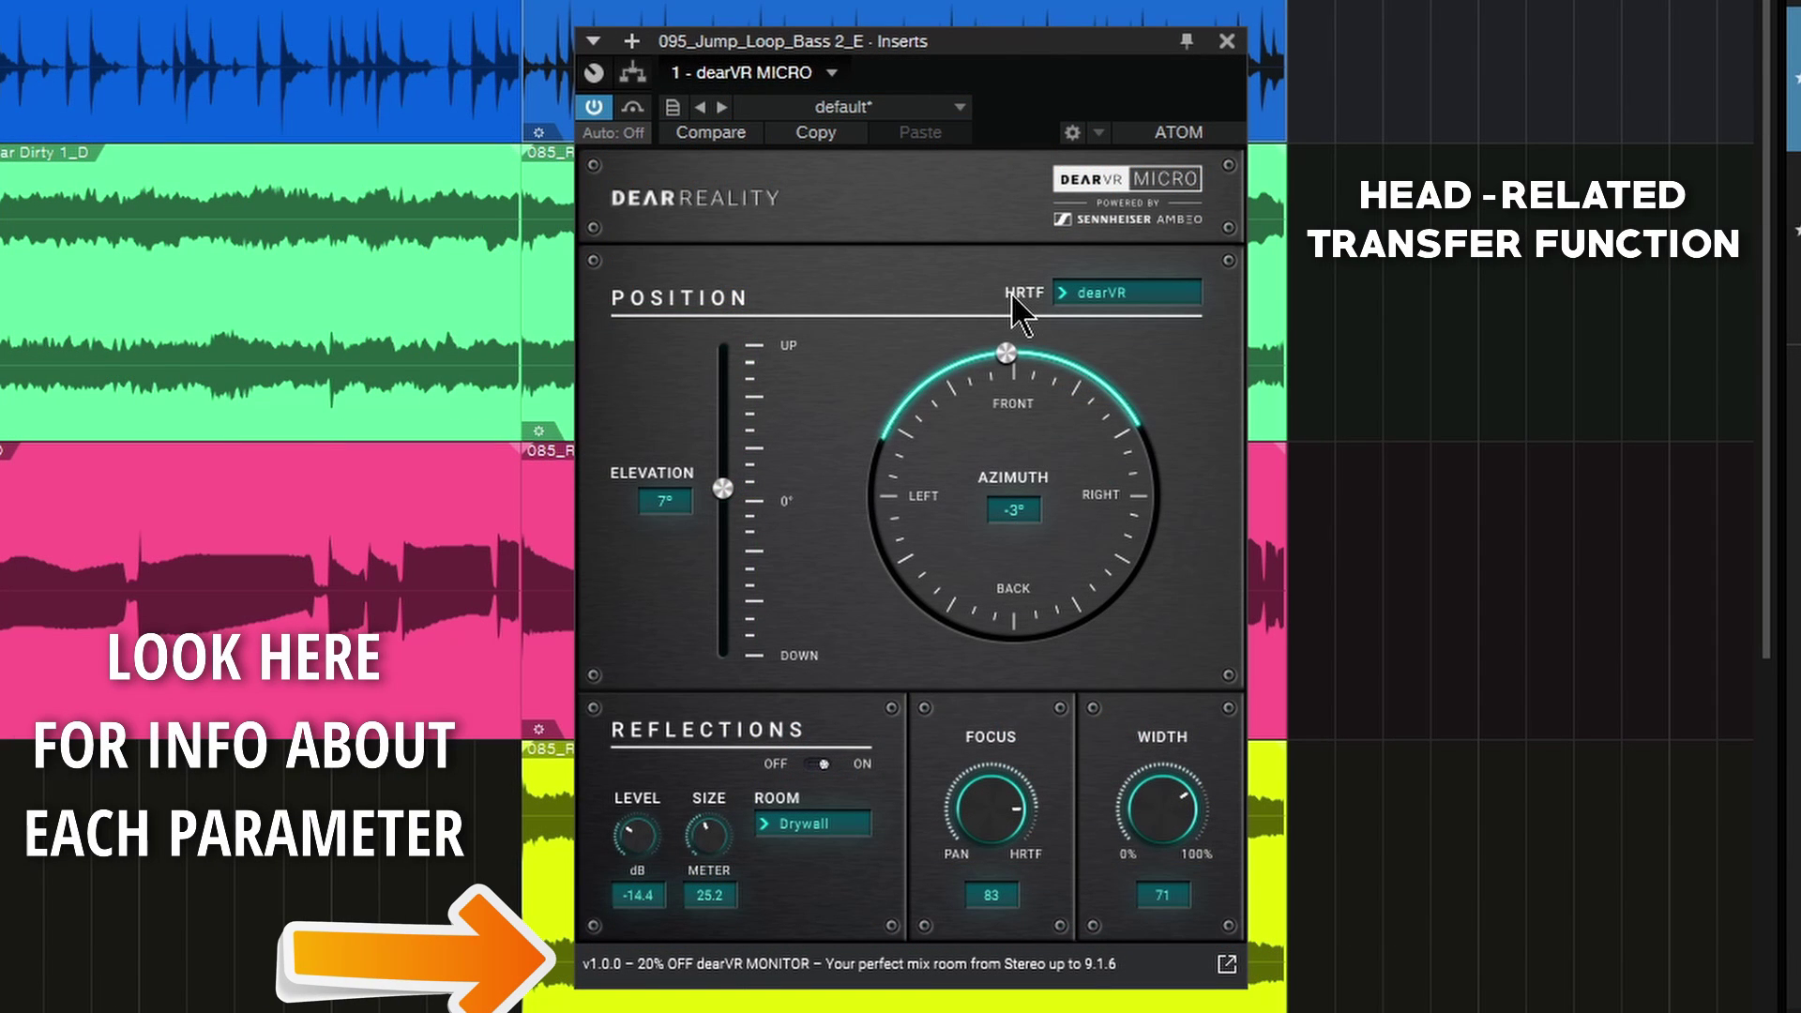
Step: Try the AMBEO Orbit HRTF data set and return to the dearVR data set
mouse_move(1065, 293)
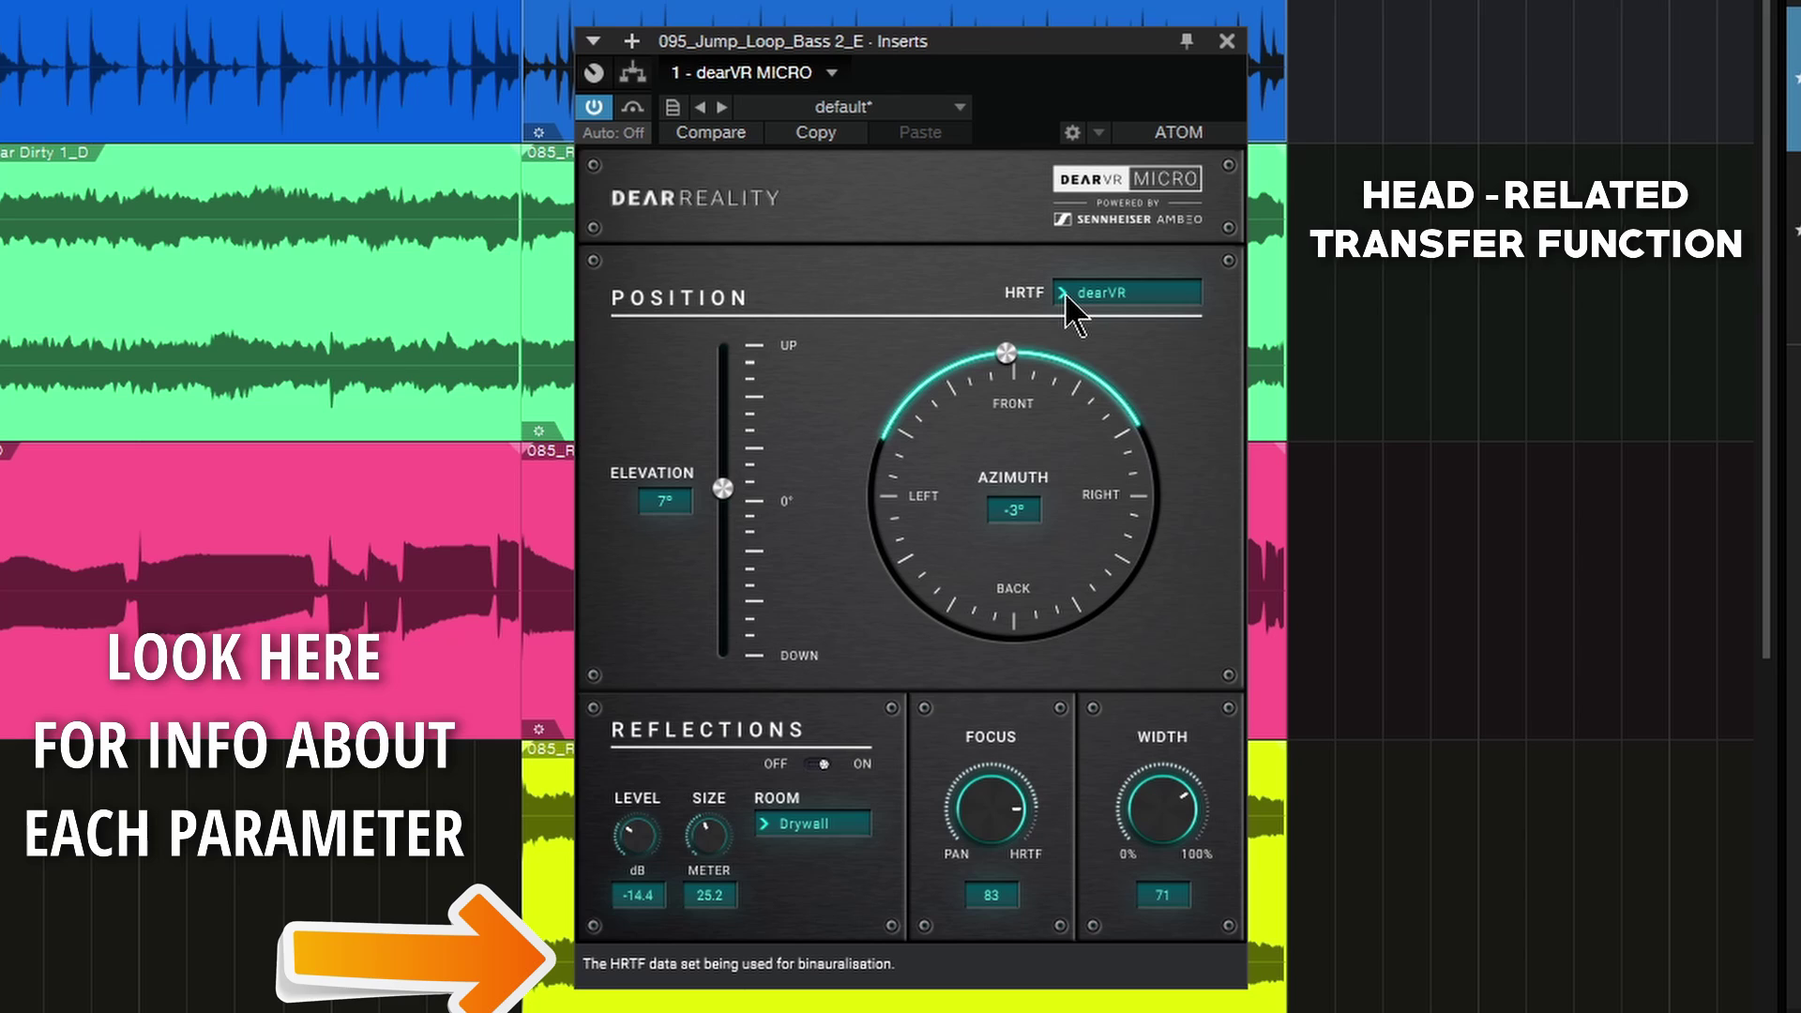
left_click(1066, 293)
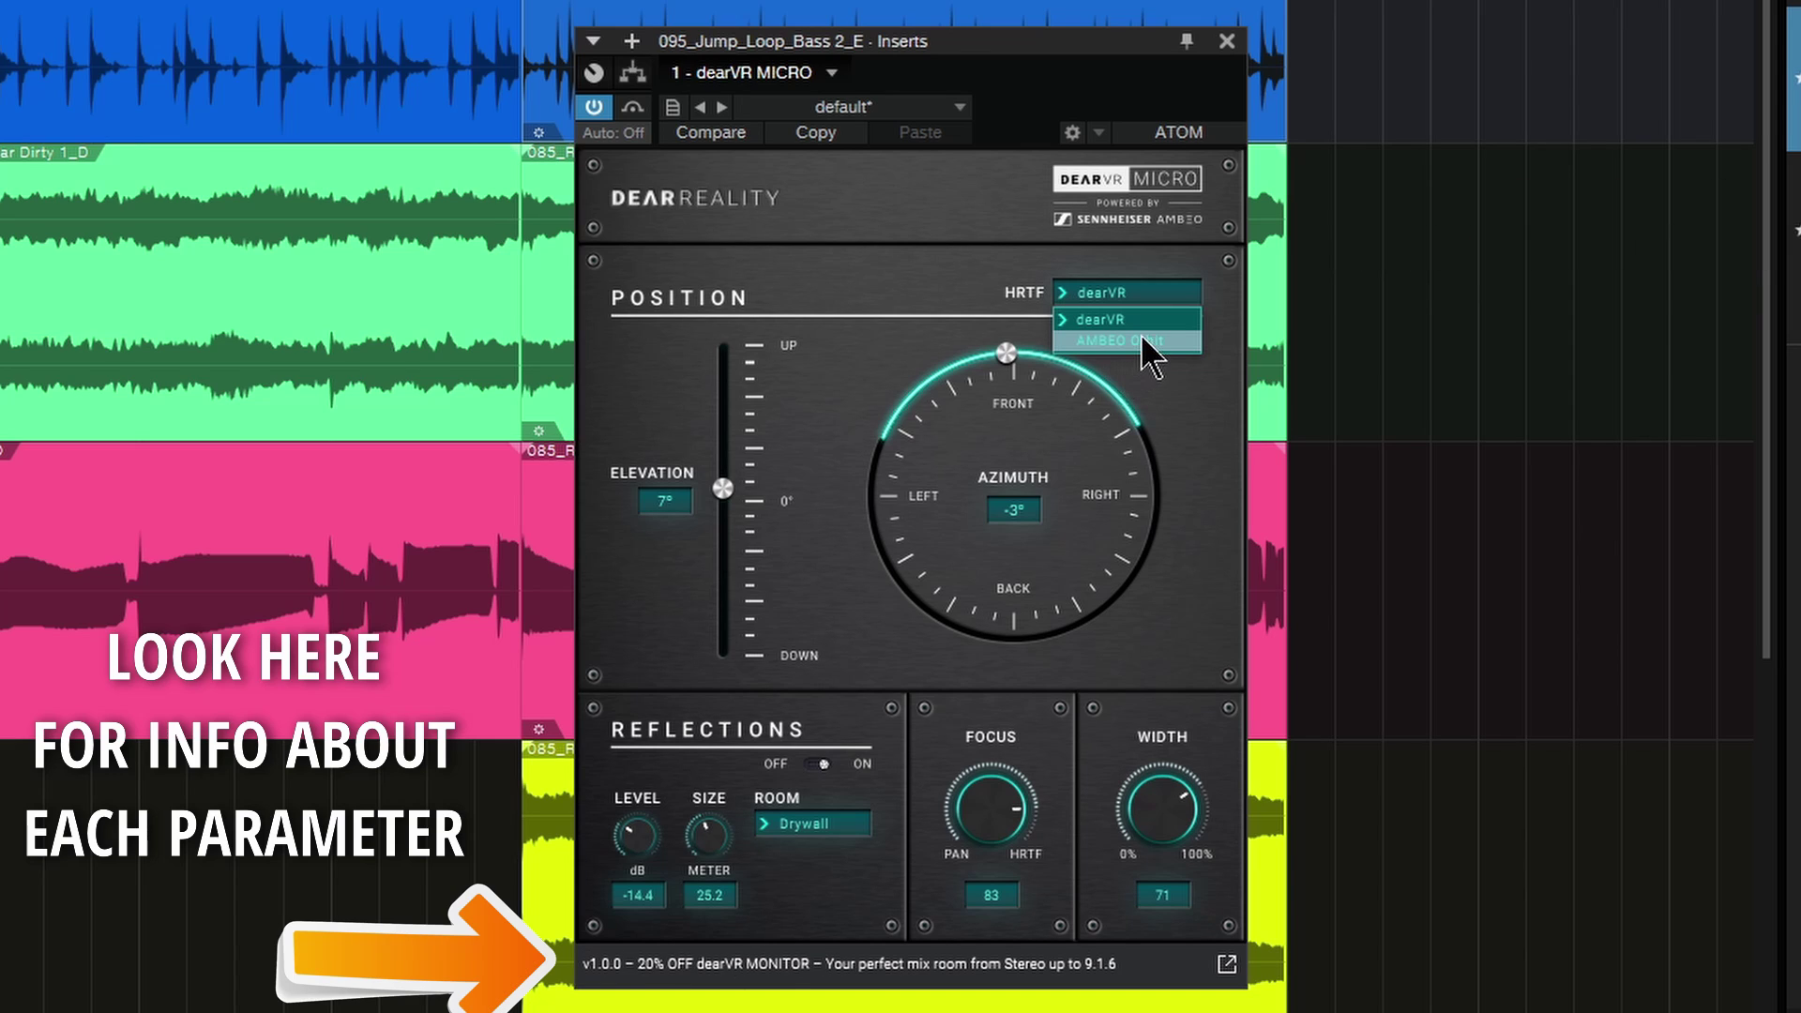
left_click(1173, 342)
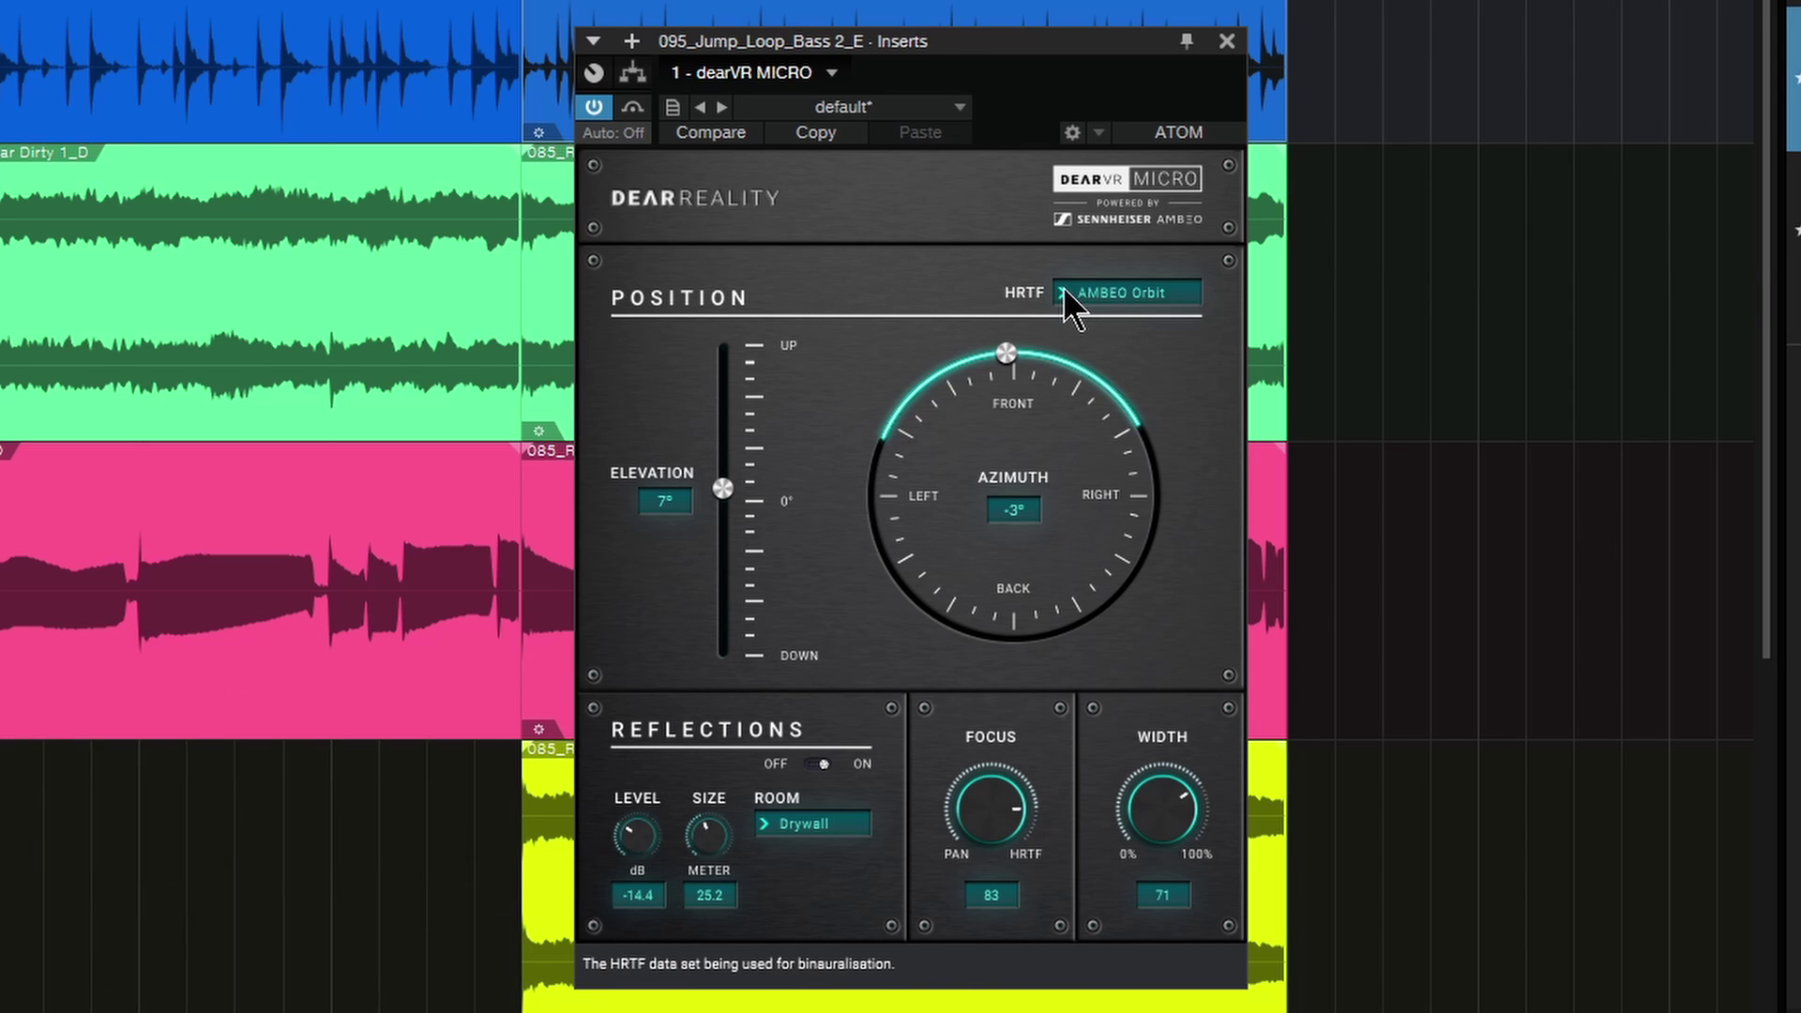
left_click(1064, 291)
left_click(1100, 317)
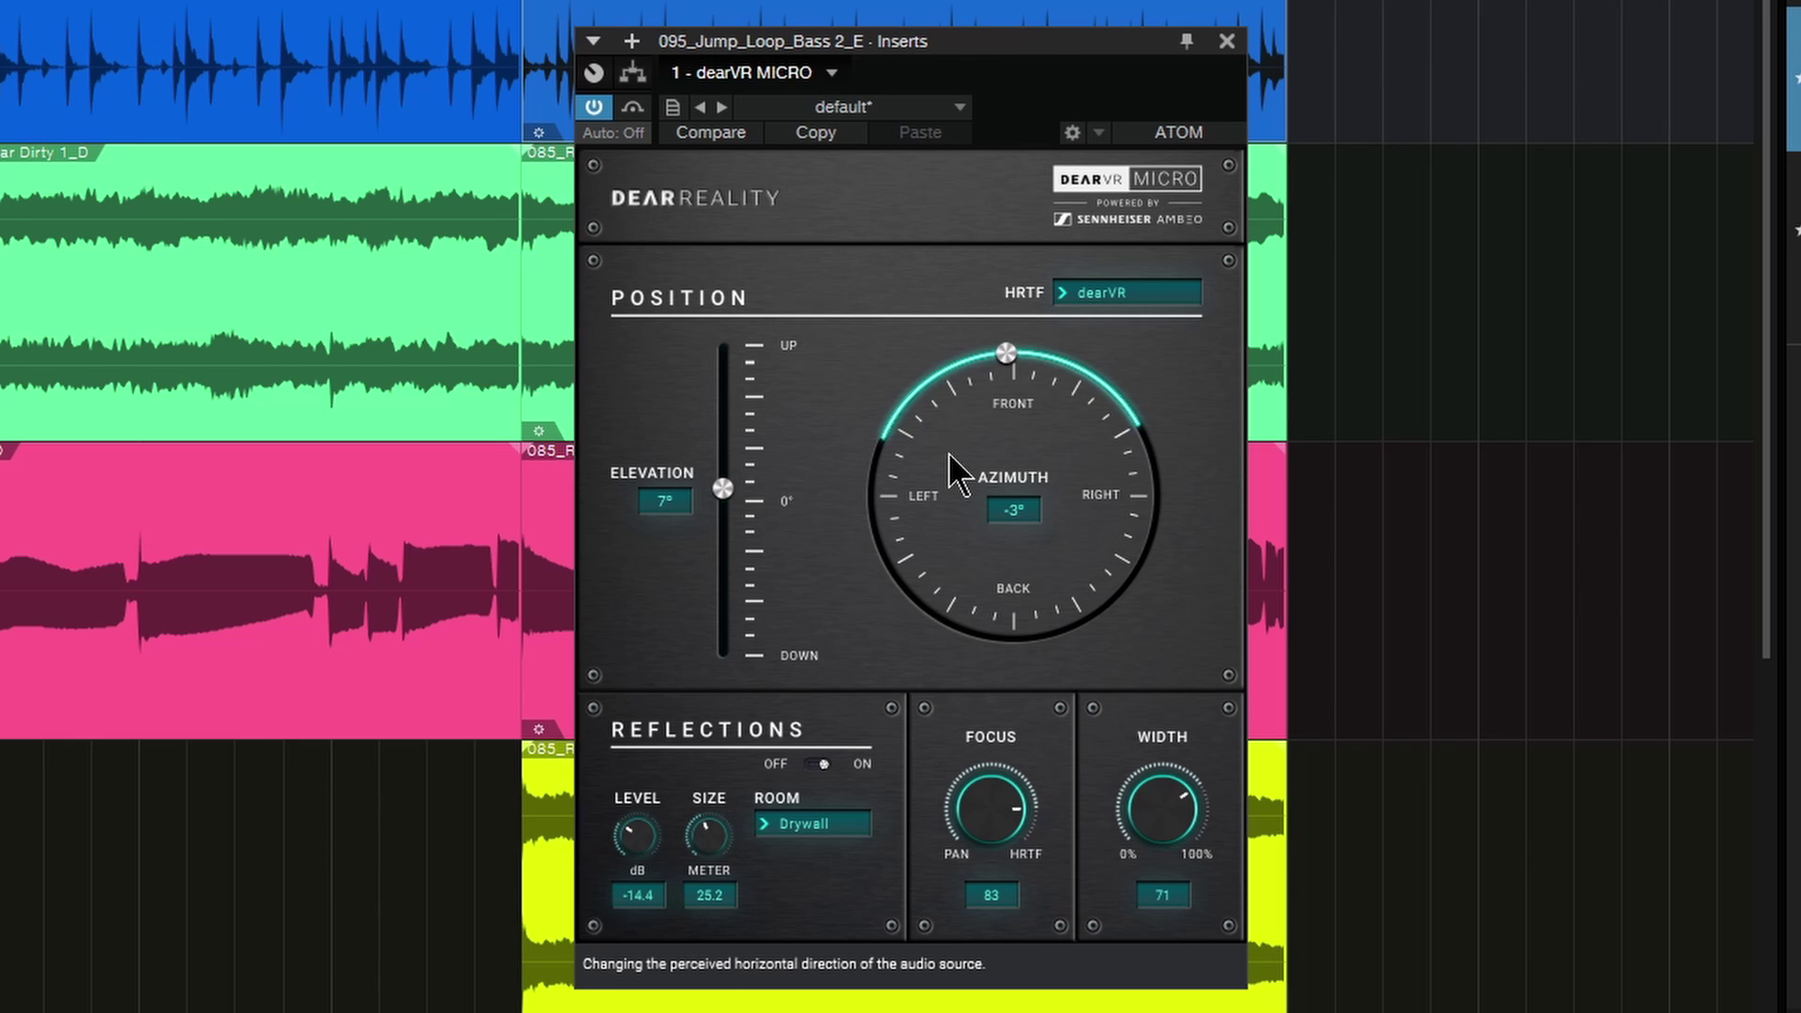
Step: Narrow the drums' stereo width to 4 and set the azimuth to 2°
mouse_move(1009, 353)
left_mouse_down()
mouse_move(903, 458)
mouse_move(891, 523)
mouse_move(1014, 378)
left_mouse_up()
left_click_drag(1162, 836, 1162, 875)
left_click_drag(1021, 353, 1029, 399)
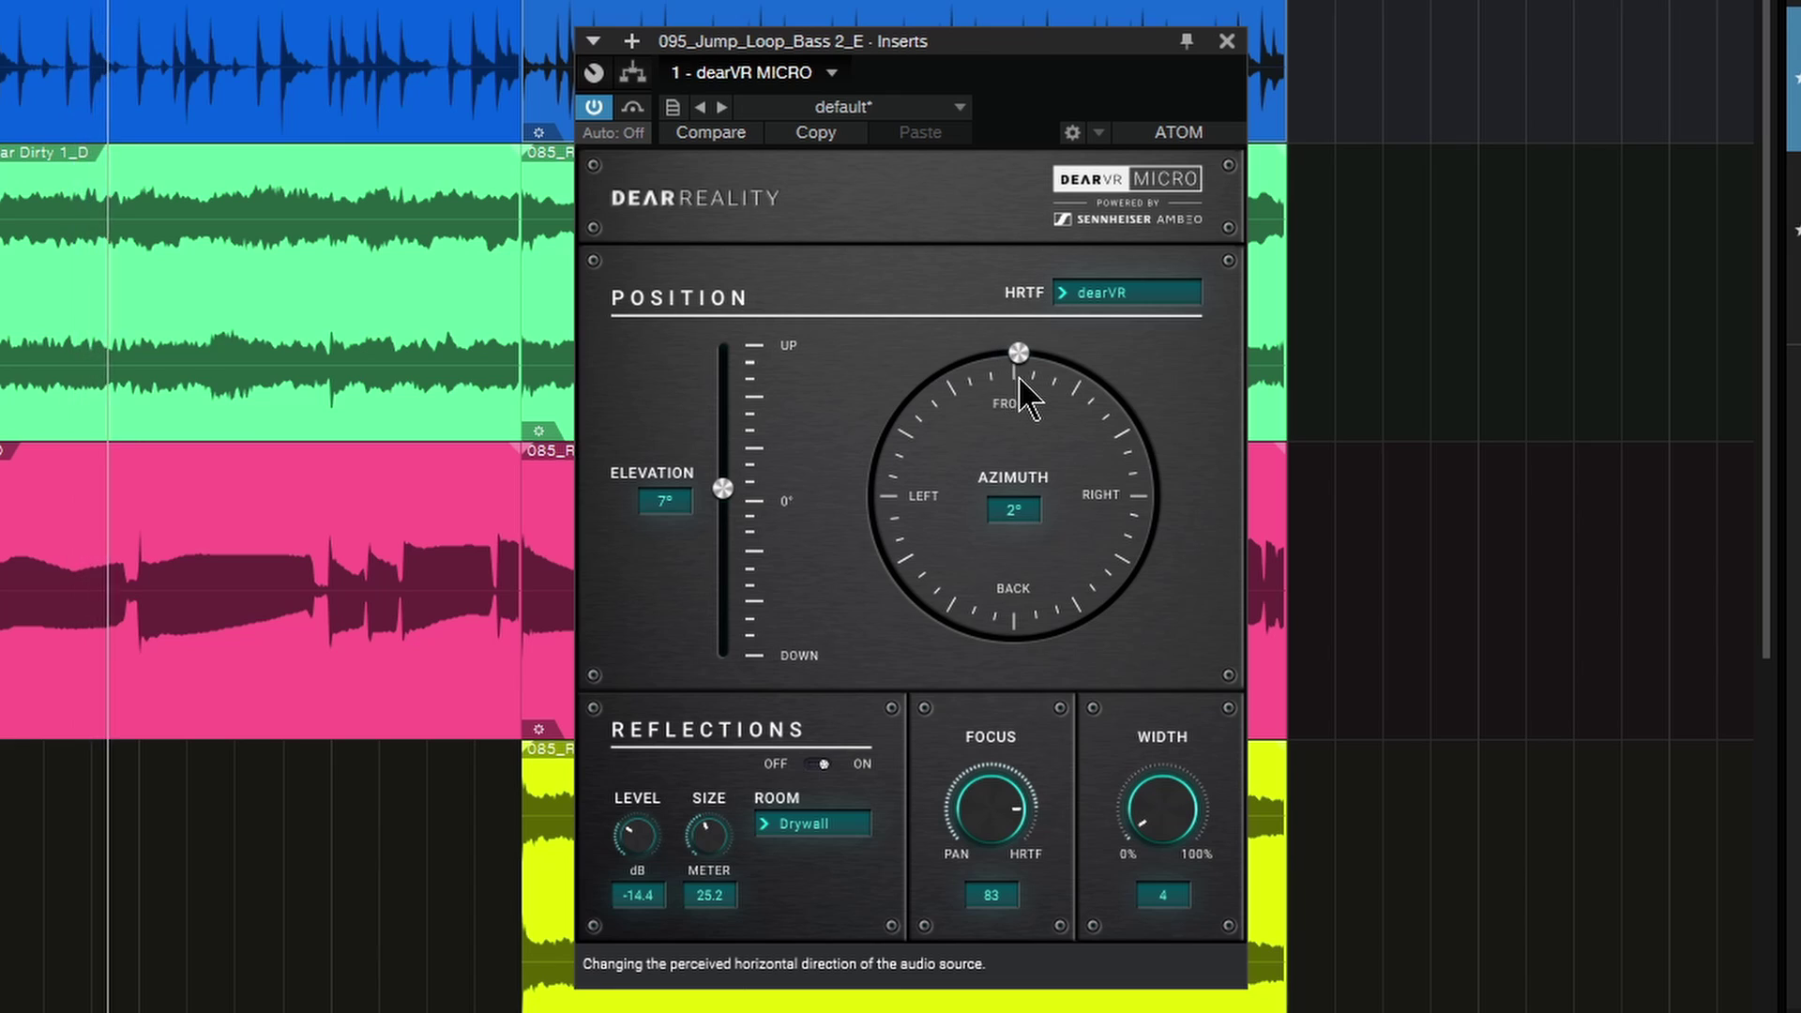
Step: Set the drums' focus to 81, width to 56 and elevation to 11°
mouse_move(1001, 781)
left_mouse_down()
mouse_move(1002, 921)
mouse_move(988, 790)
left_mouse_up()
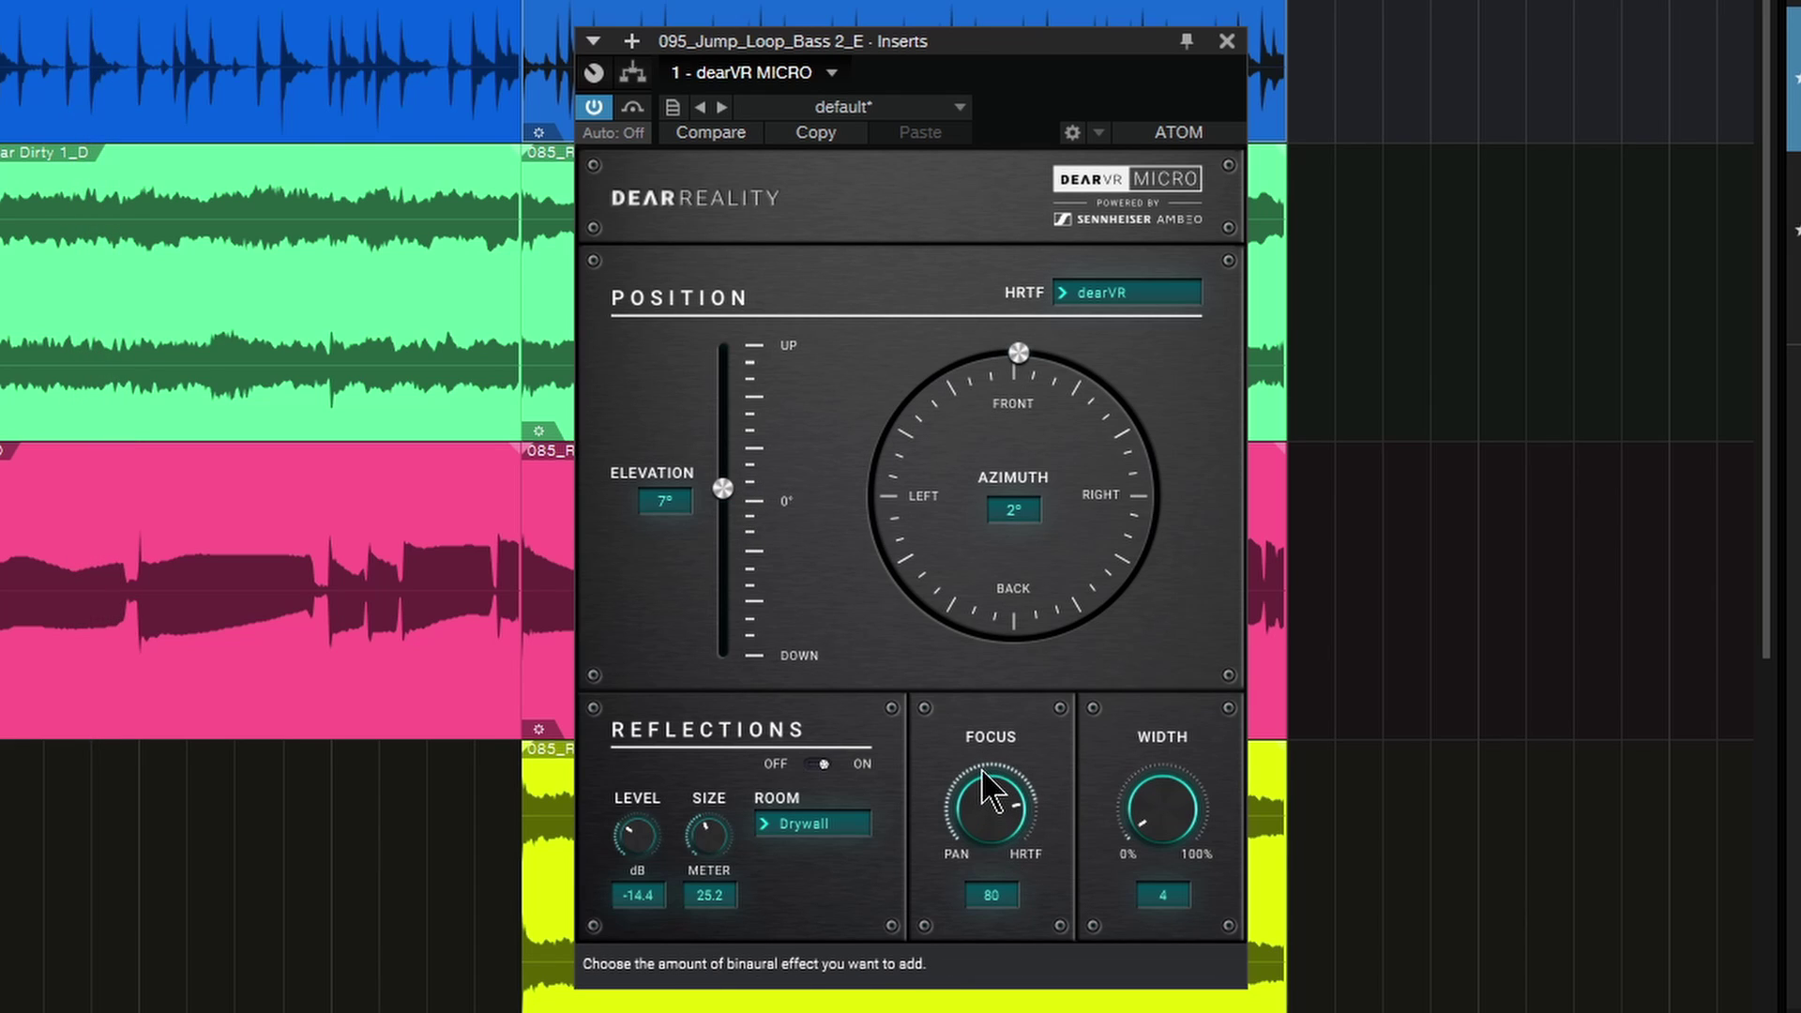
left_click_drag(1145, 806, 1177, 602)
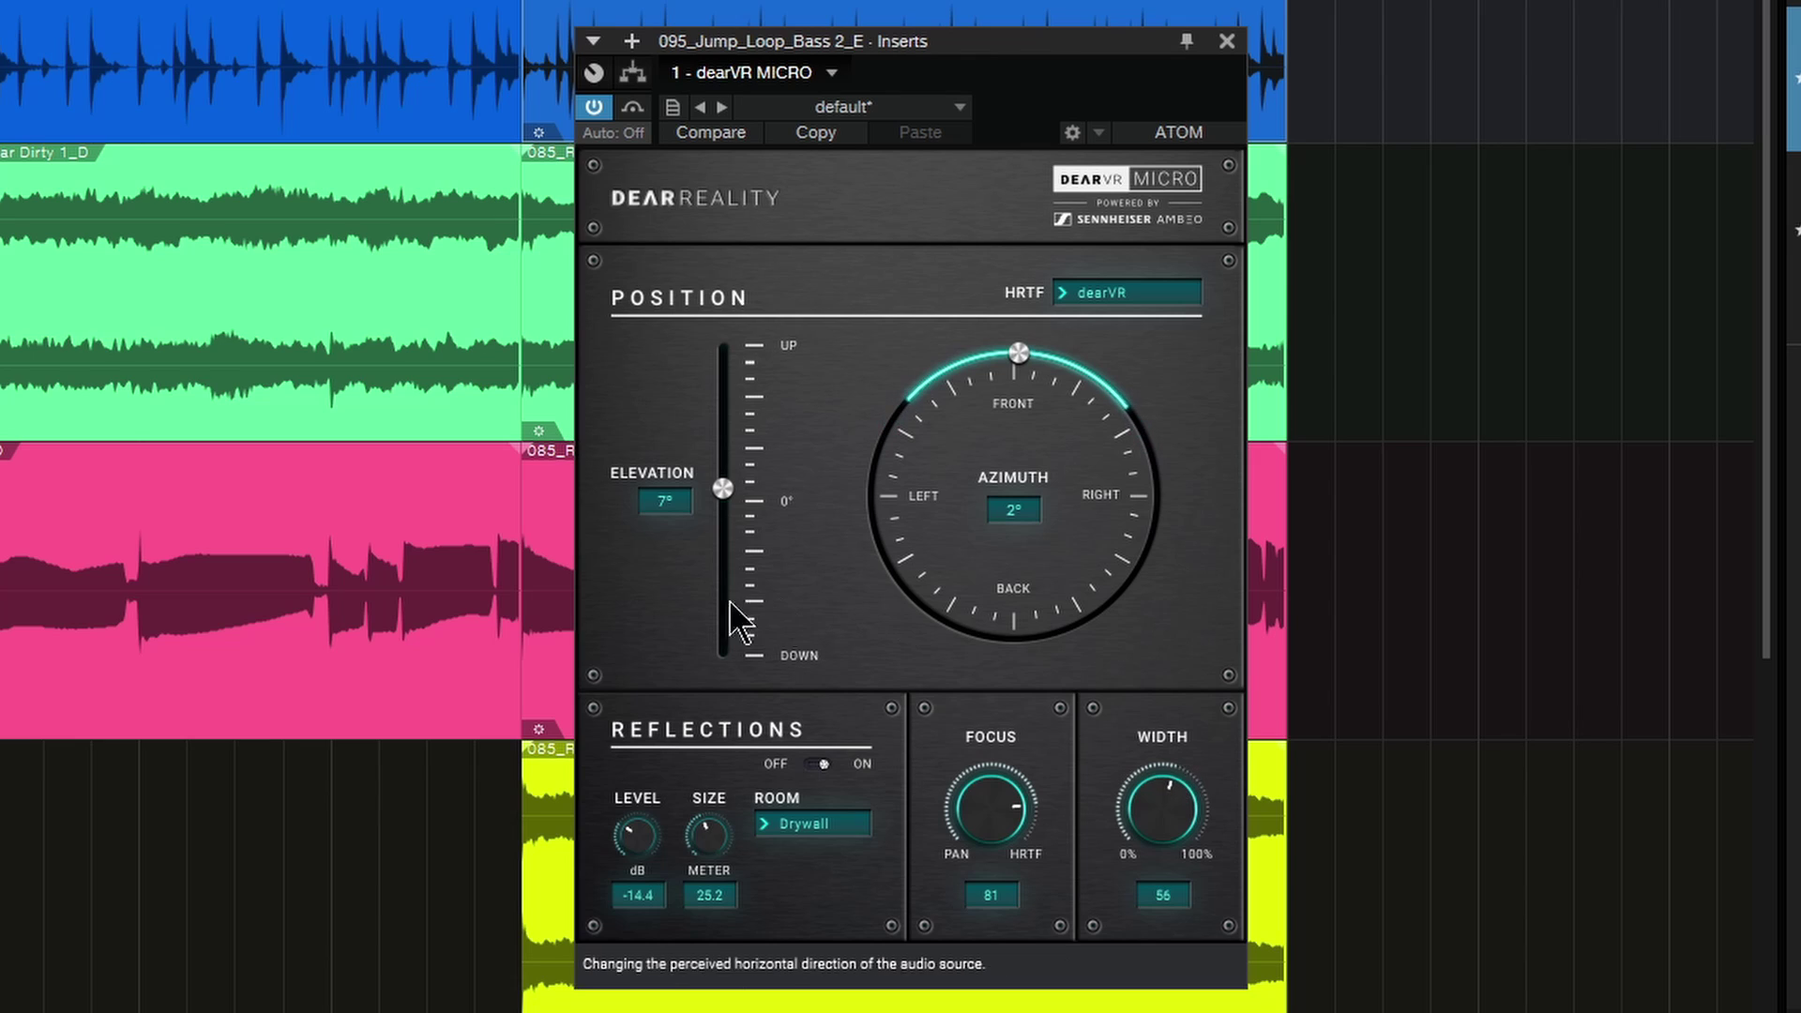
mouse_move(722, 489)
left_mouse_down()
mouse_move(732, 662)
mouse_move(741, 353)
mouse_move(728, 483)
left_mouse_up()
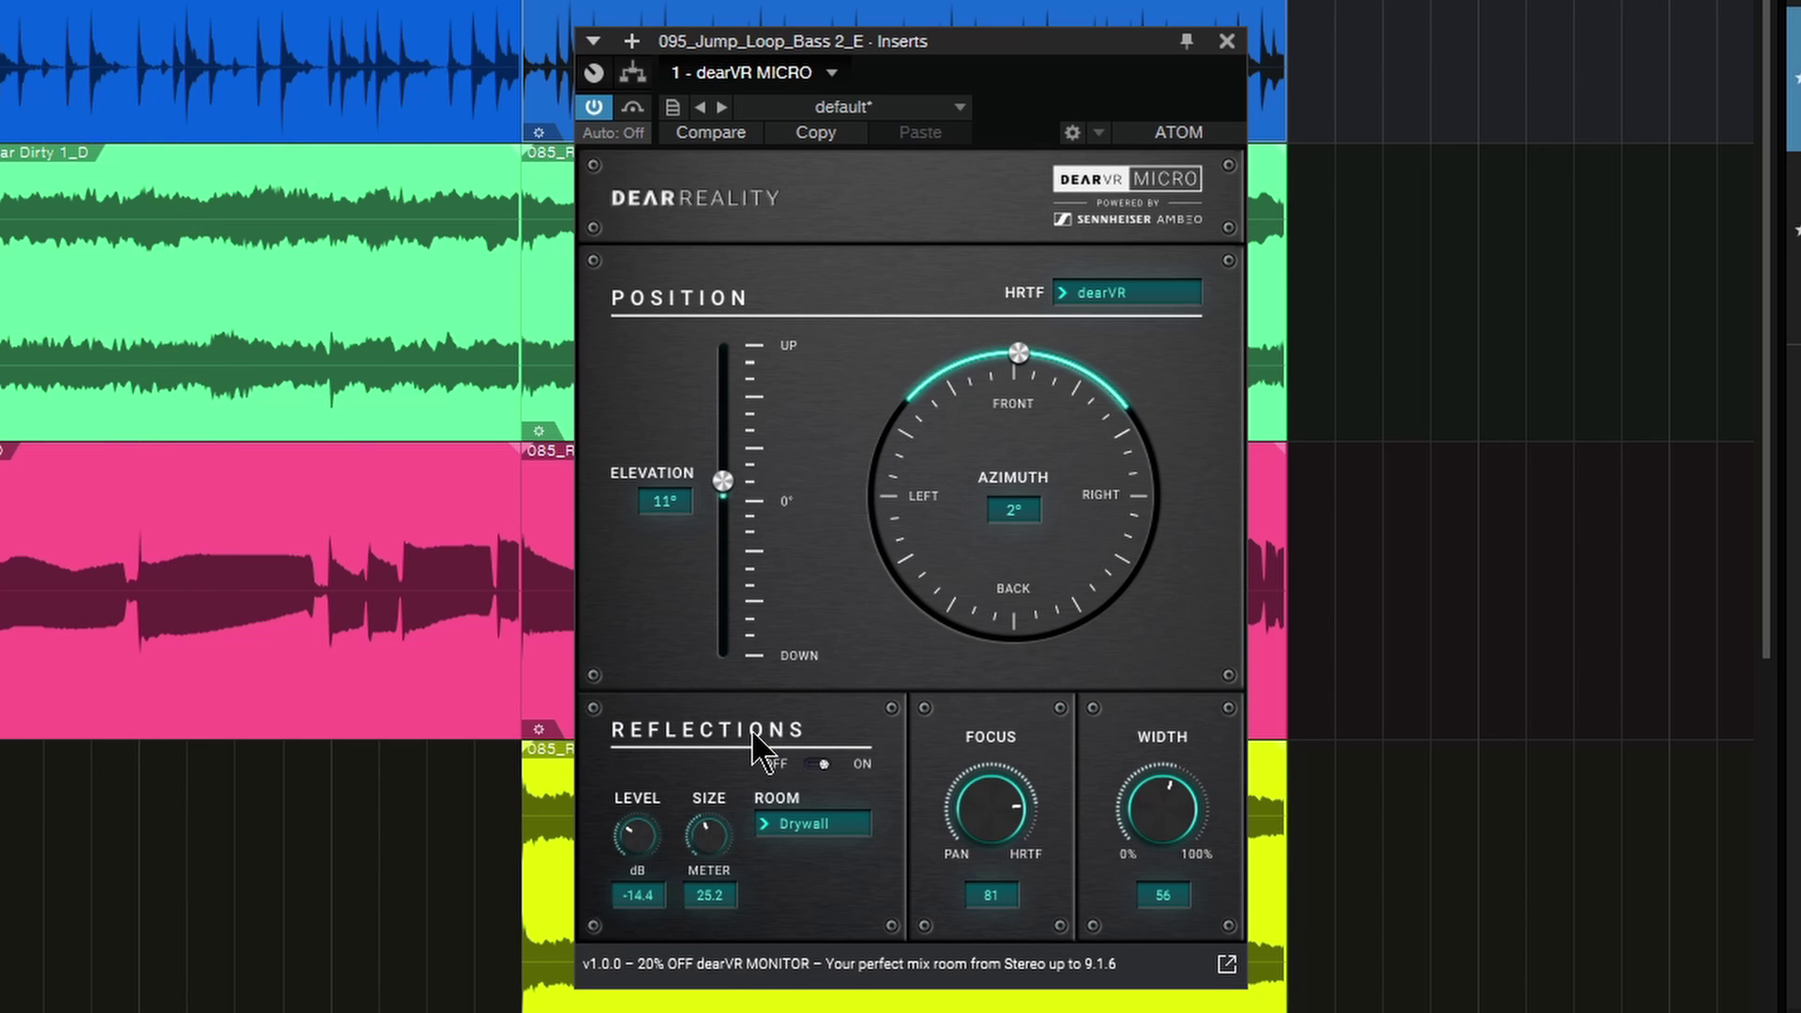
Step: Review the reflection room materials, keeping Drywall, and set the drums' focus to 48
left_click(813, 823)
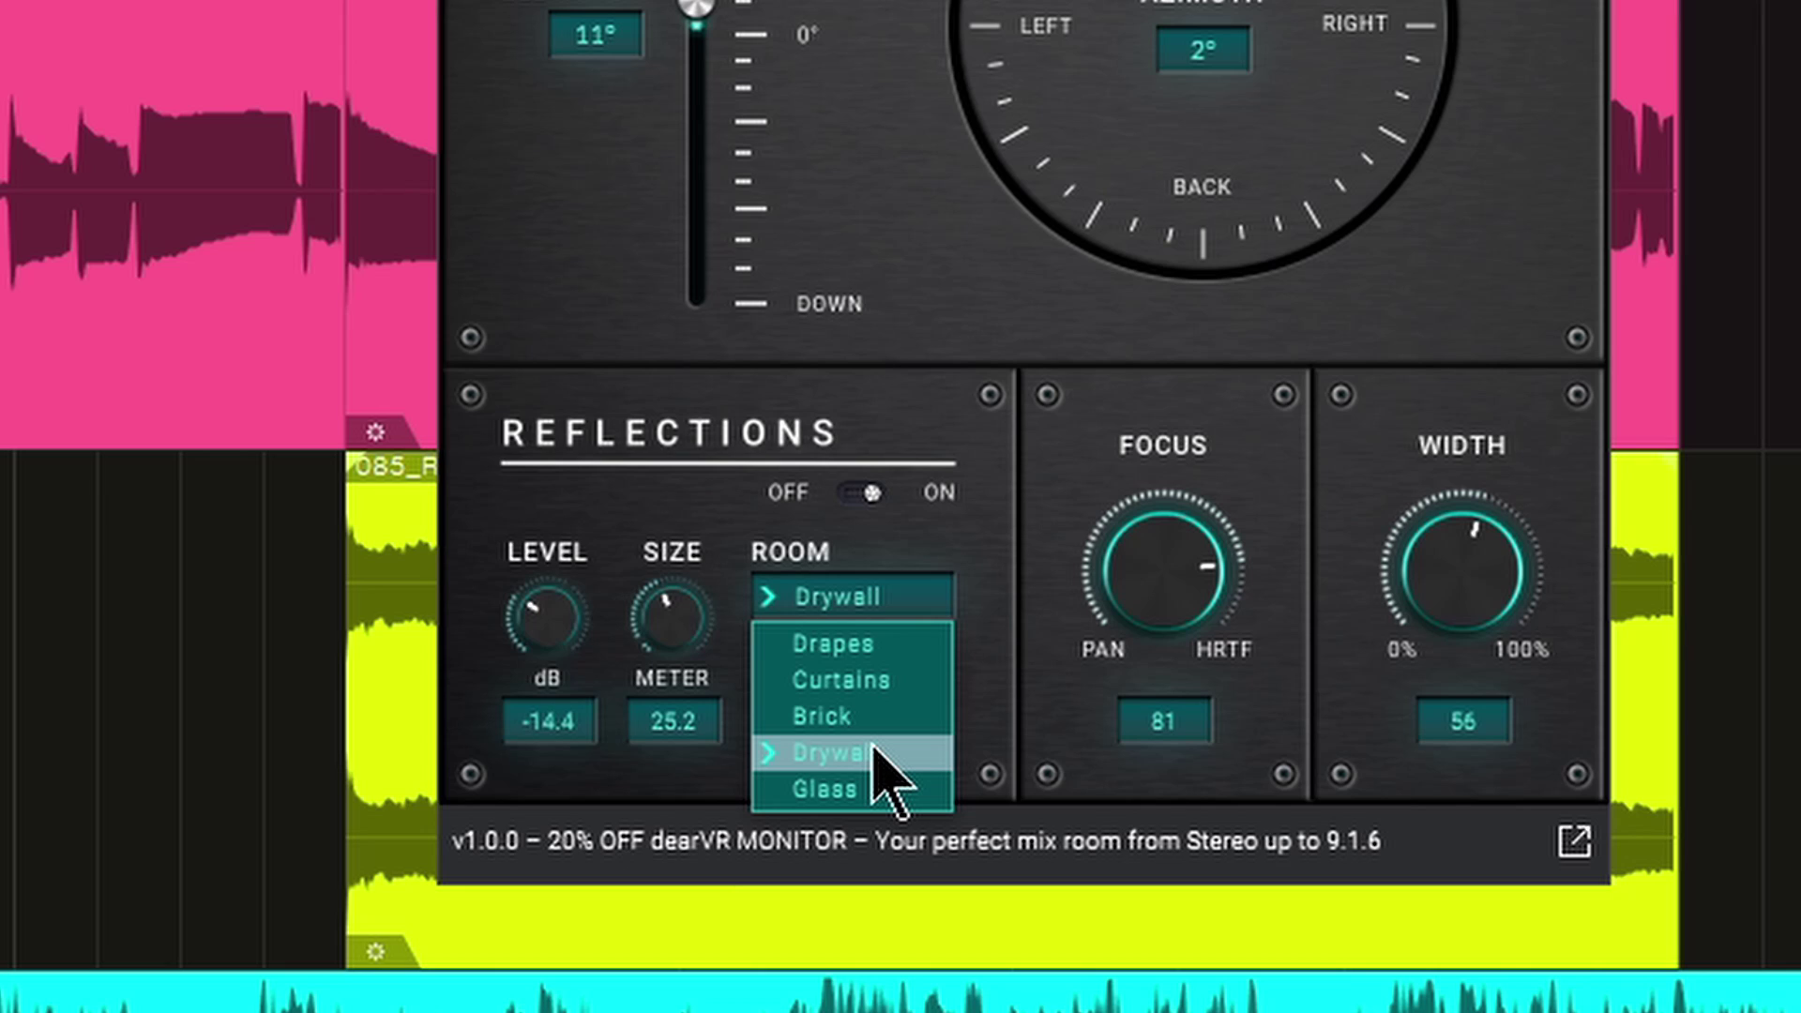
left_click(859, 521)
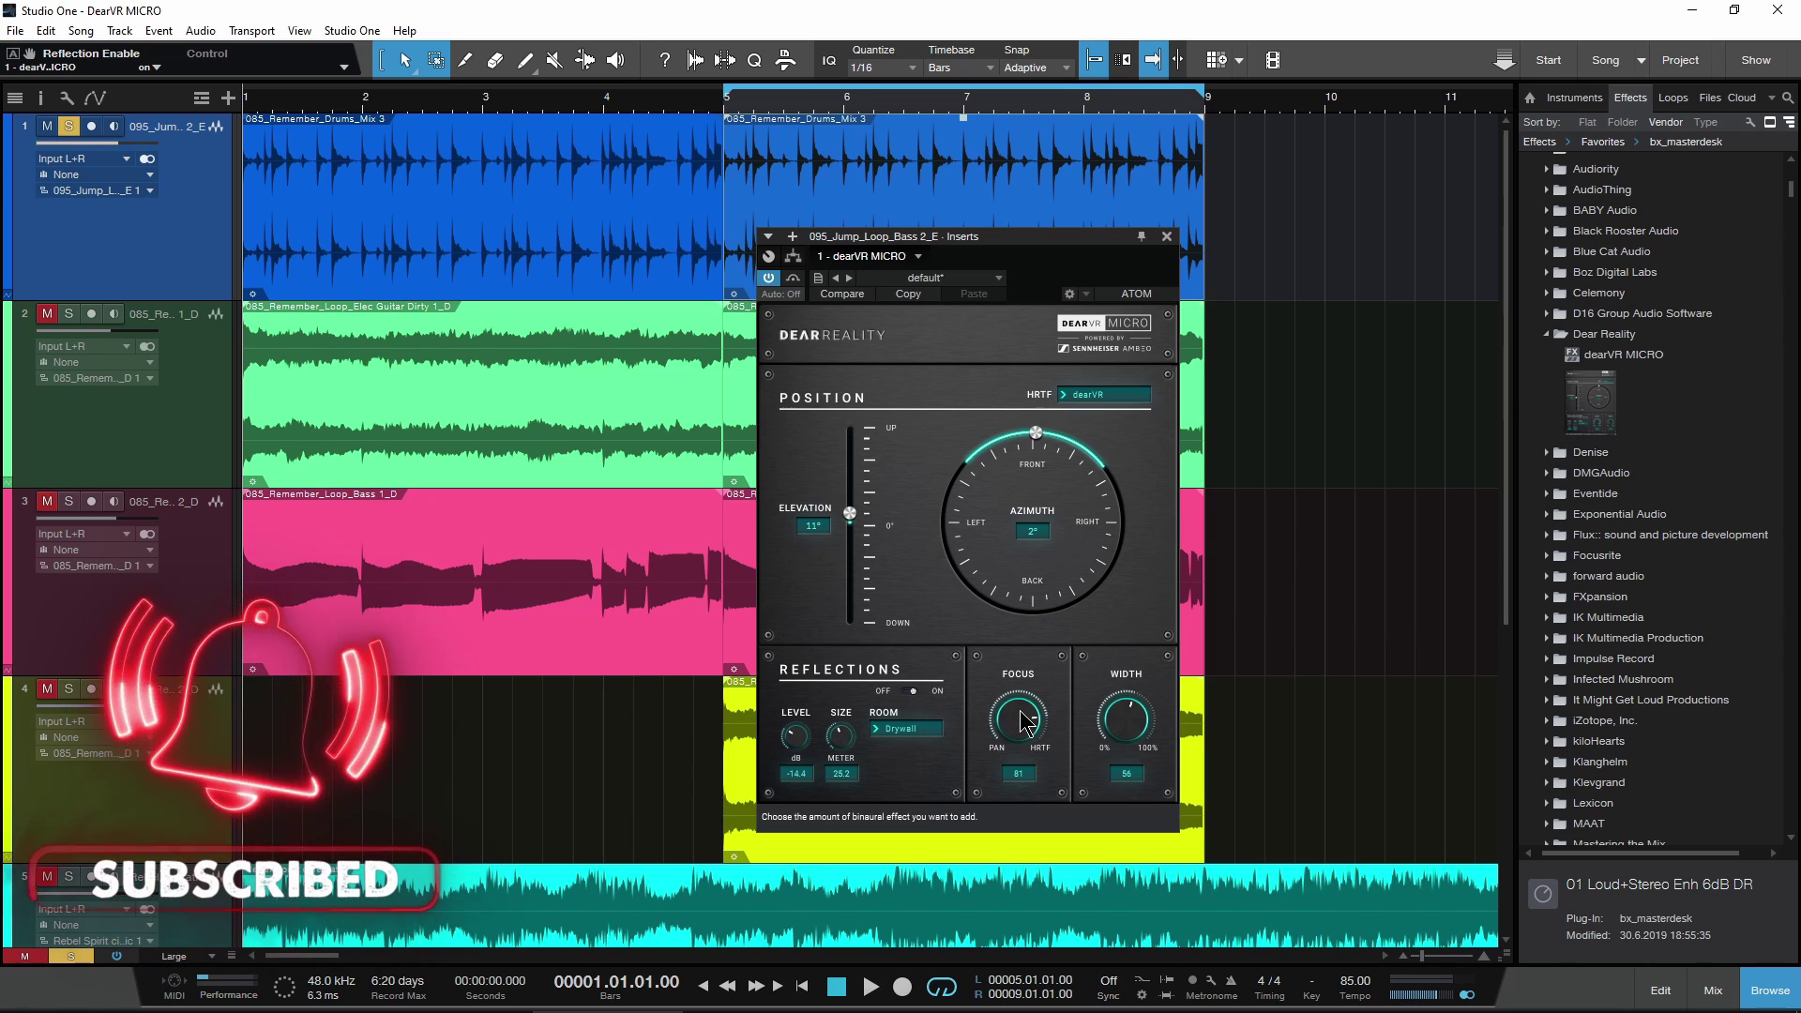
left_click_drag(1017, 719, 1025, 672)
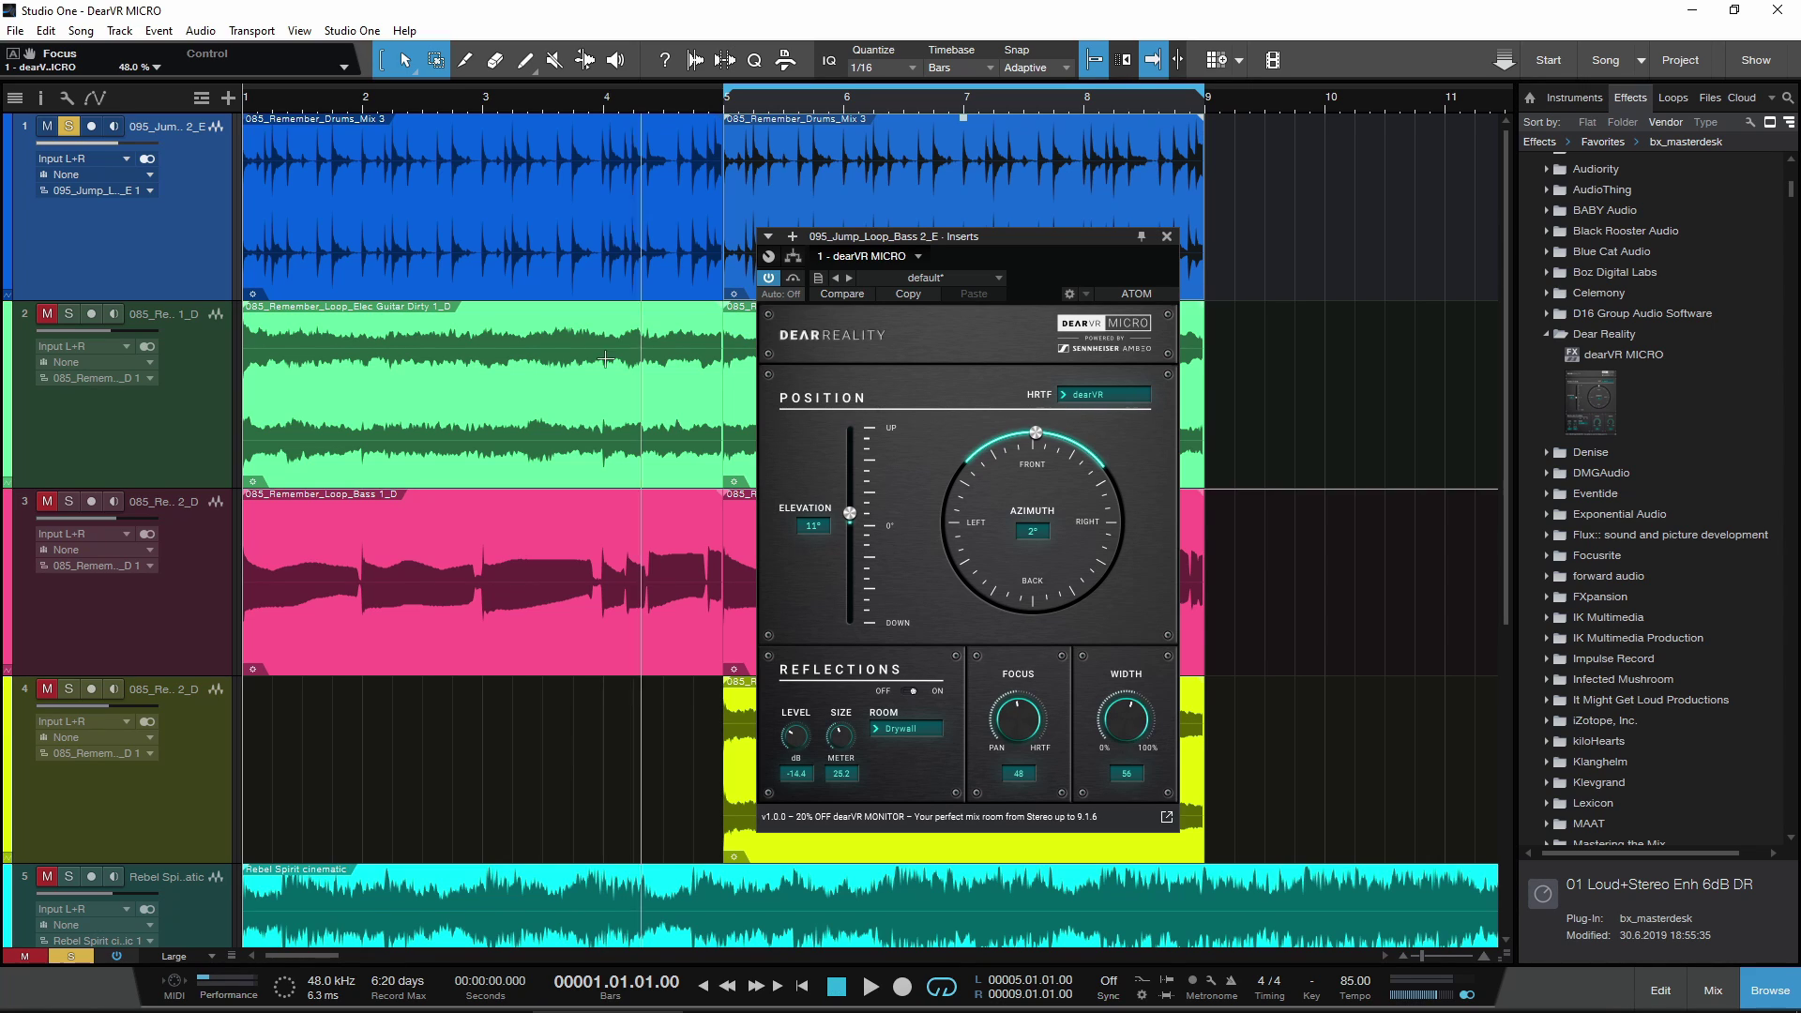
Step: Clear the drum track's solo and look through the dearVR MICRO settings on the electric guitar and bass tracks
scroll(375, 455, "down", 3)
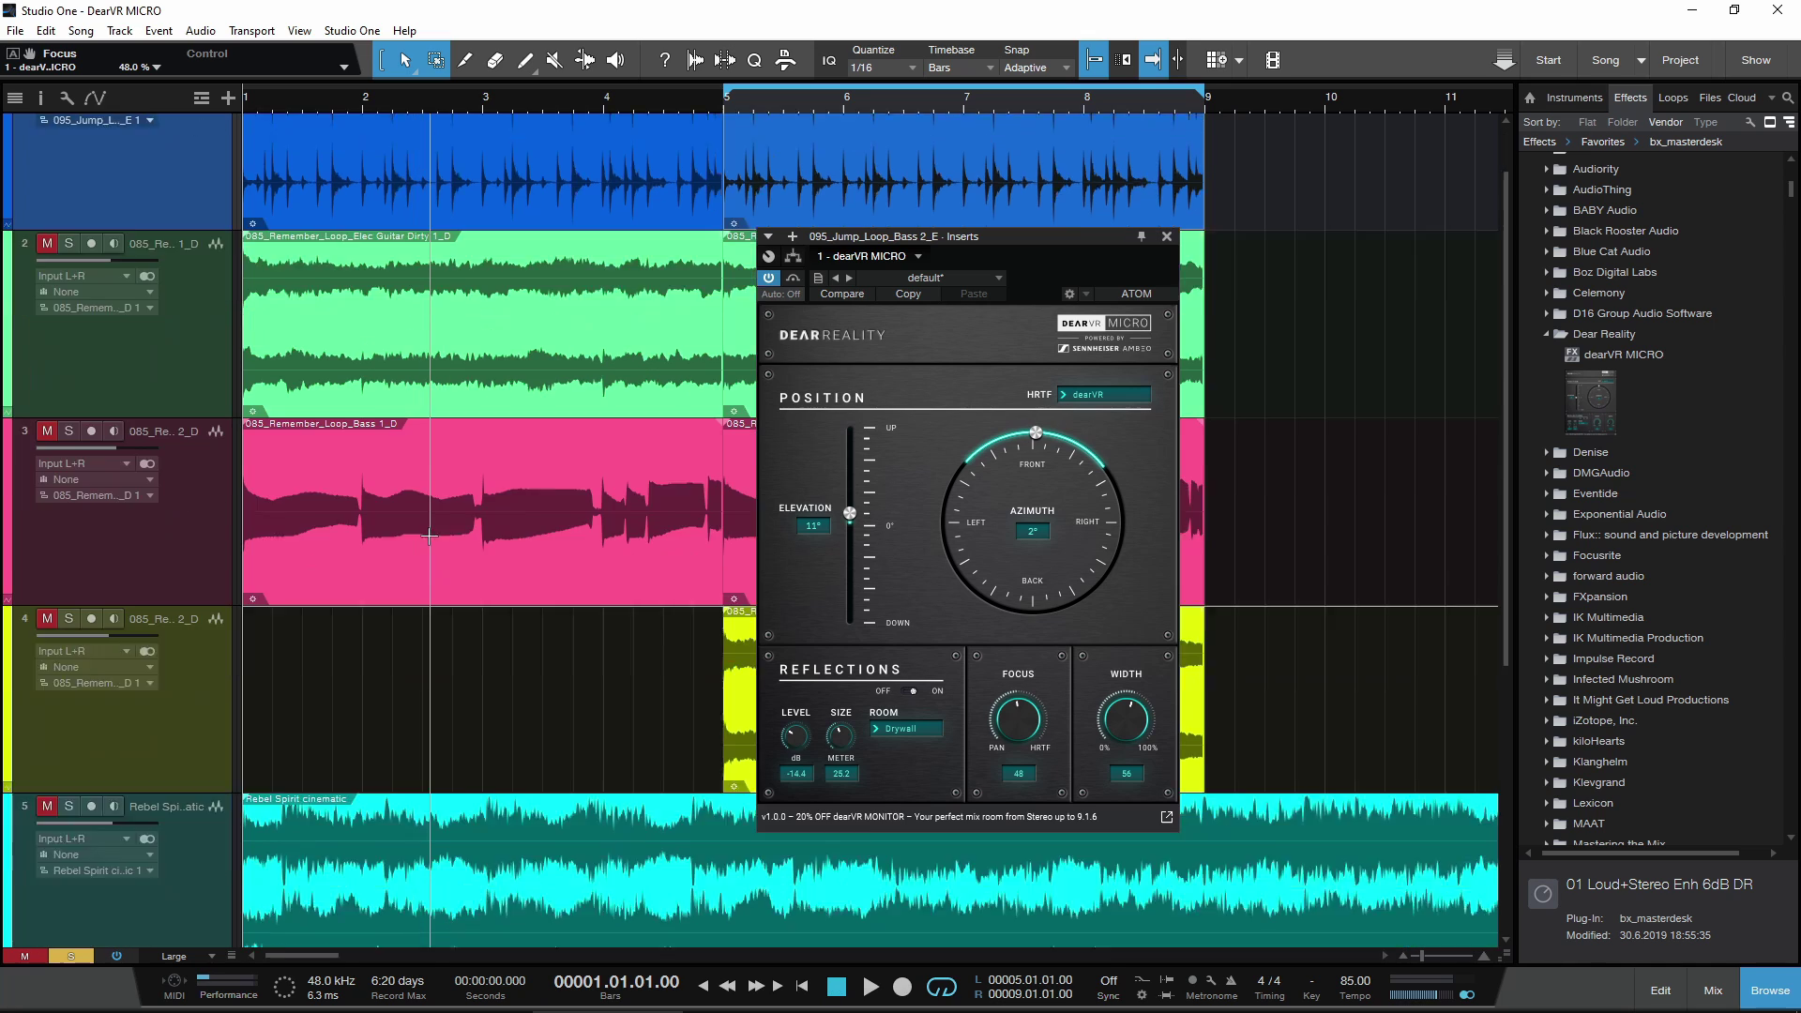
scroll(172, 494, "up", 3)
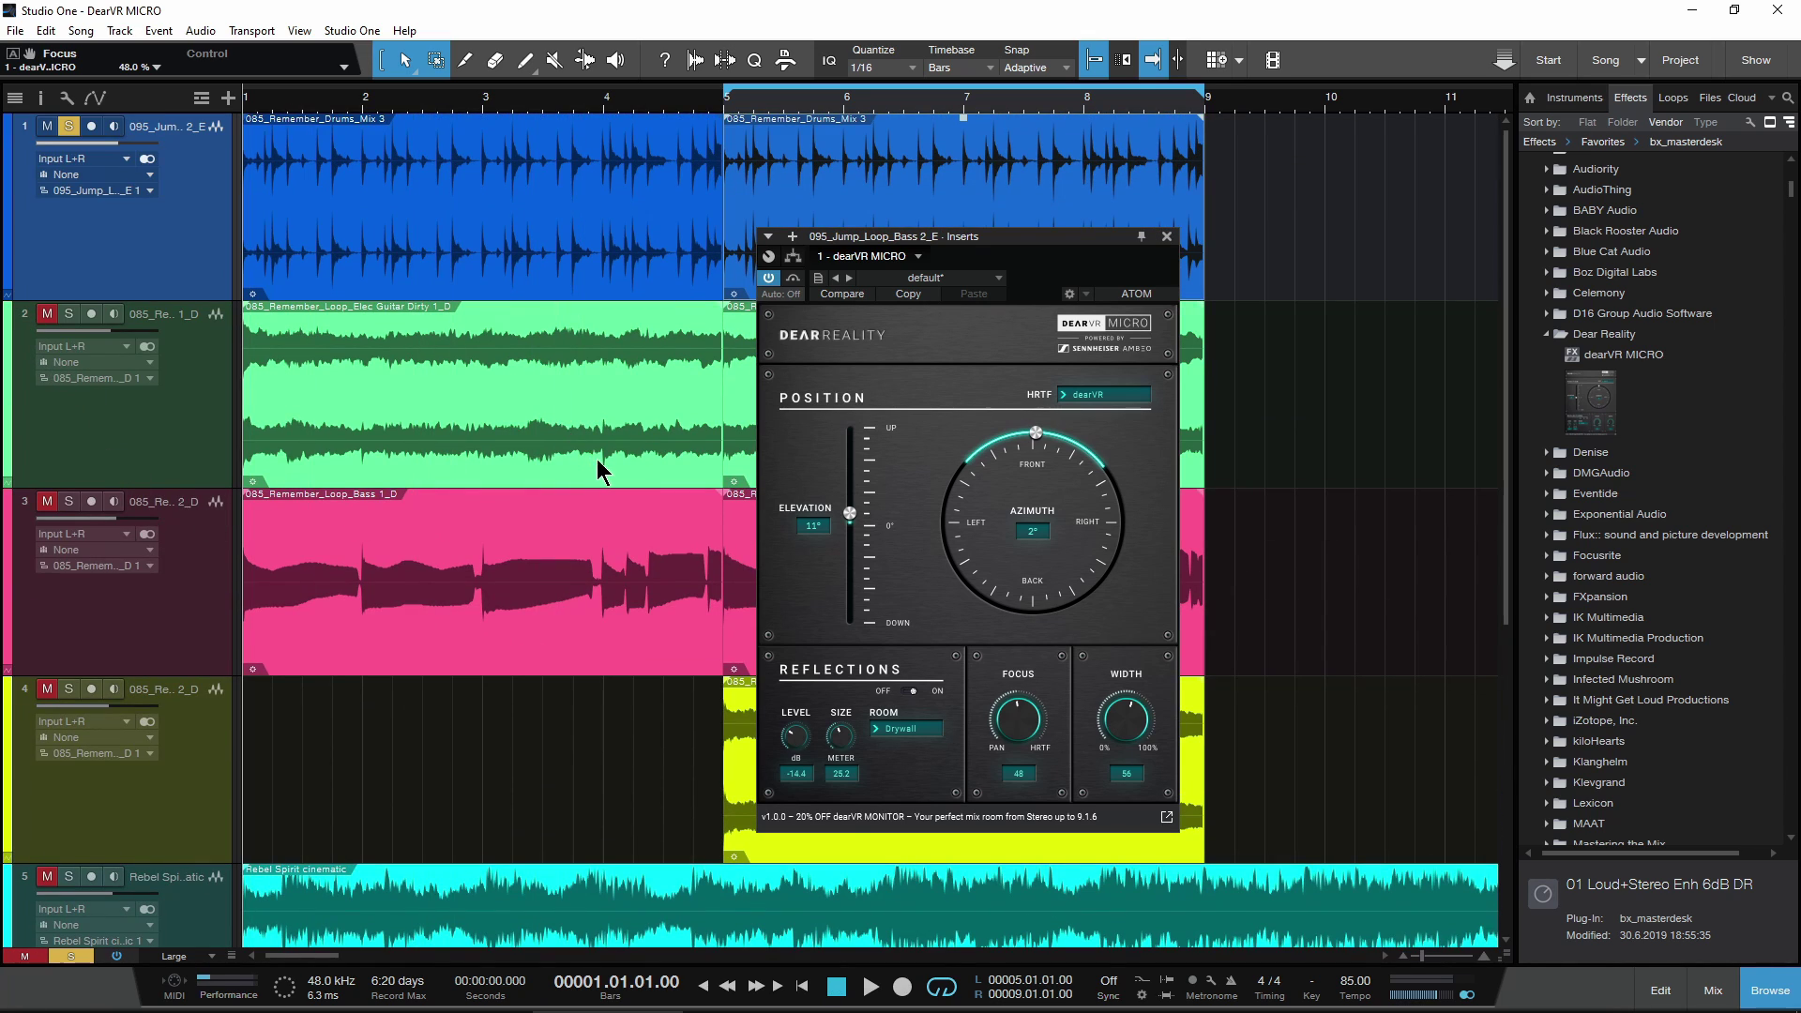
left_click(69, 129)
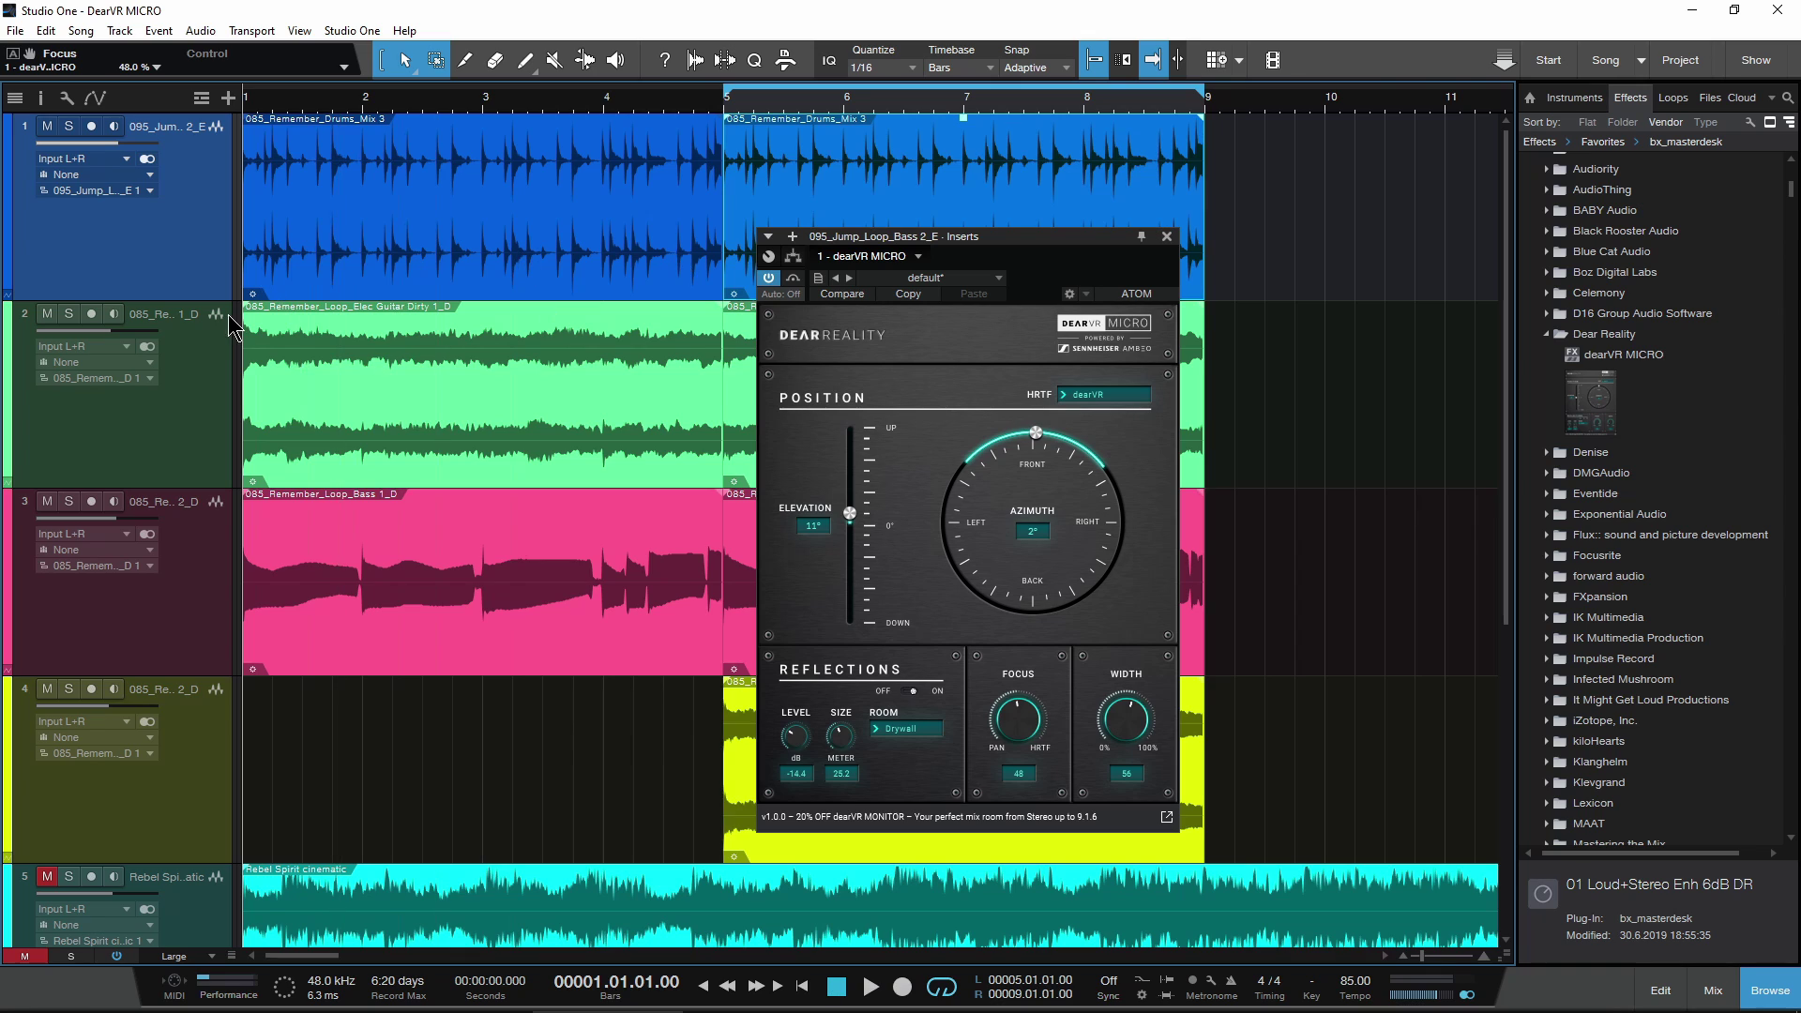
left_click(71, 373)
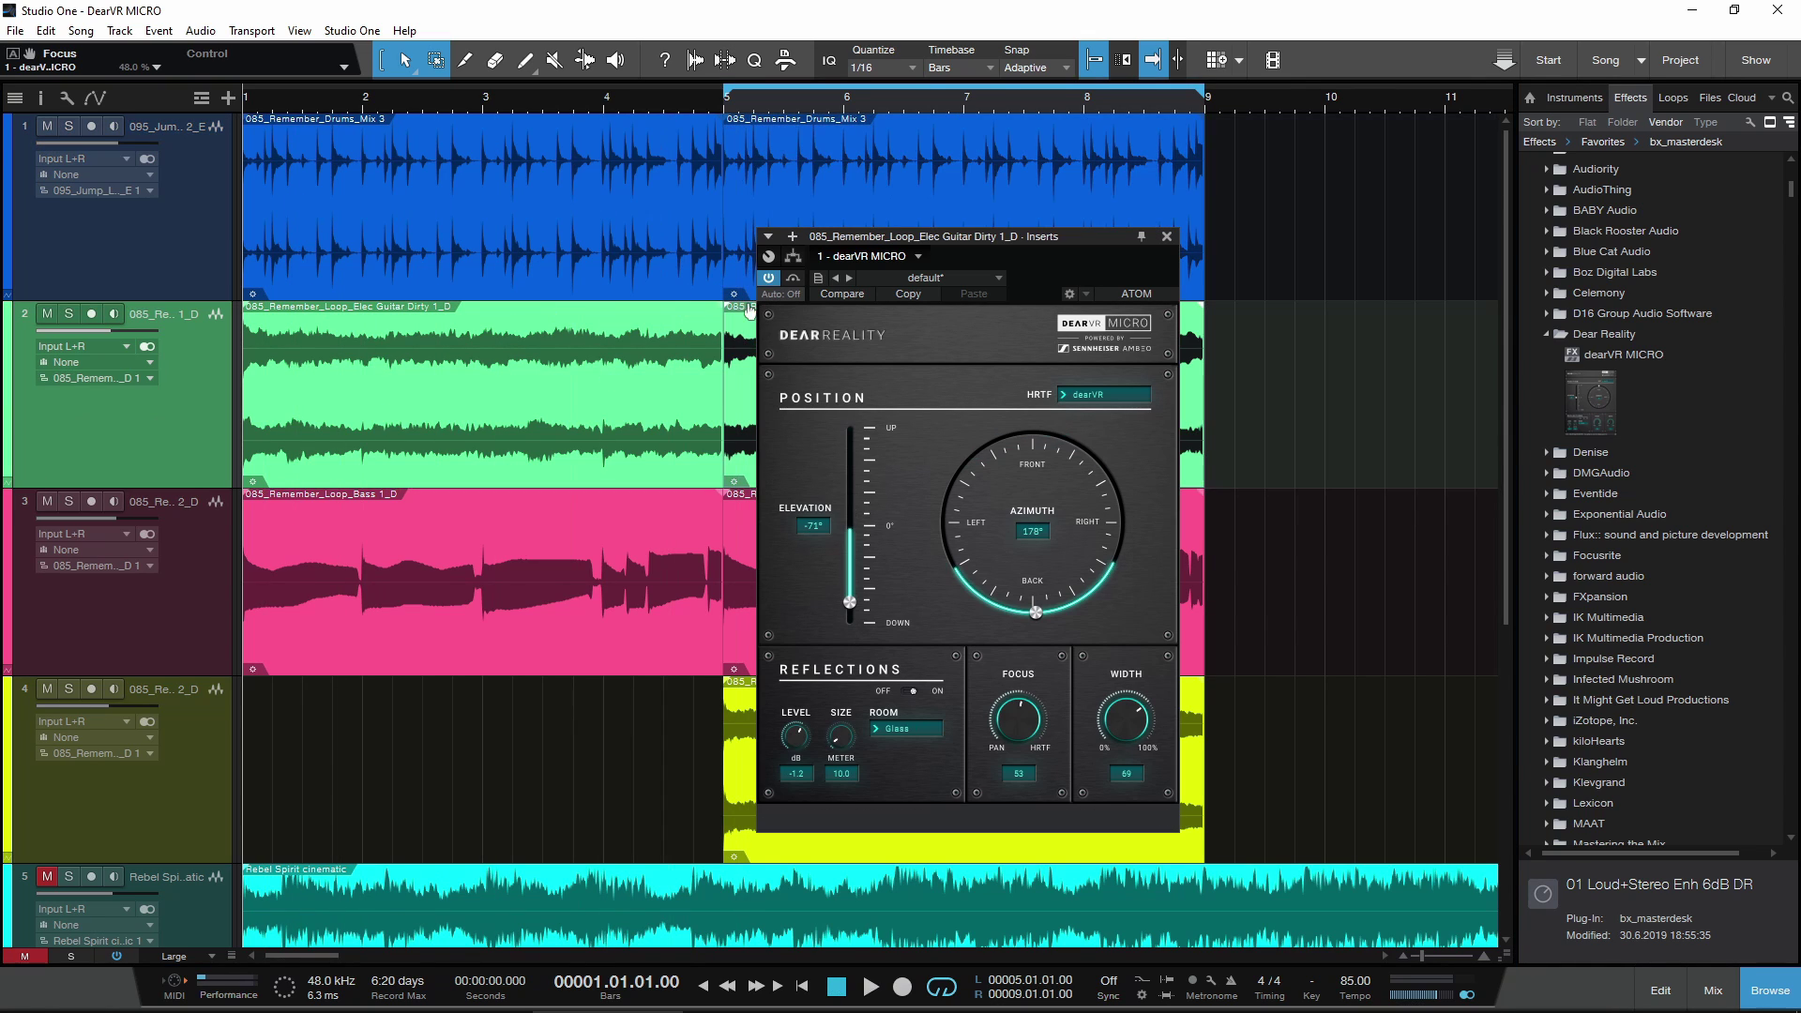
left_click(38, 581)
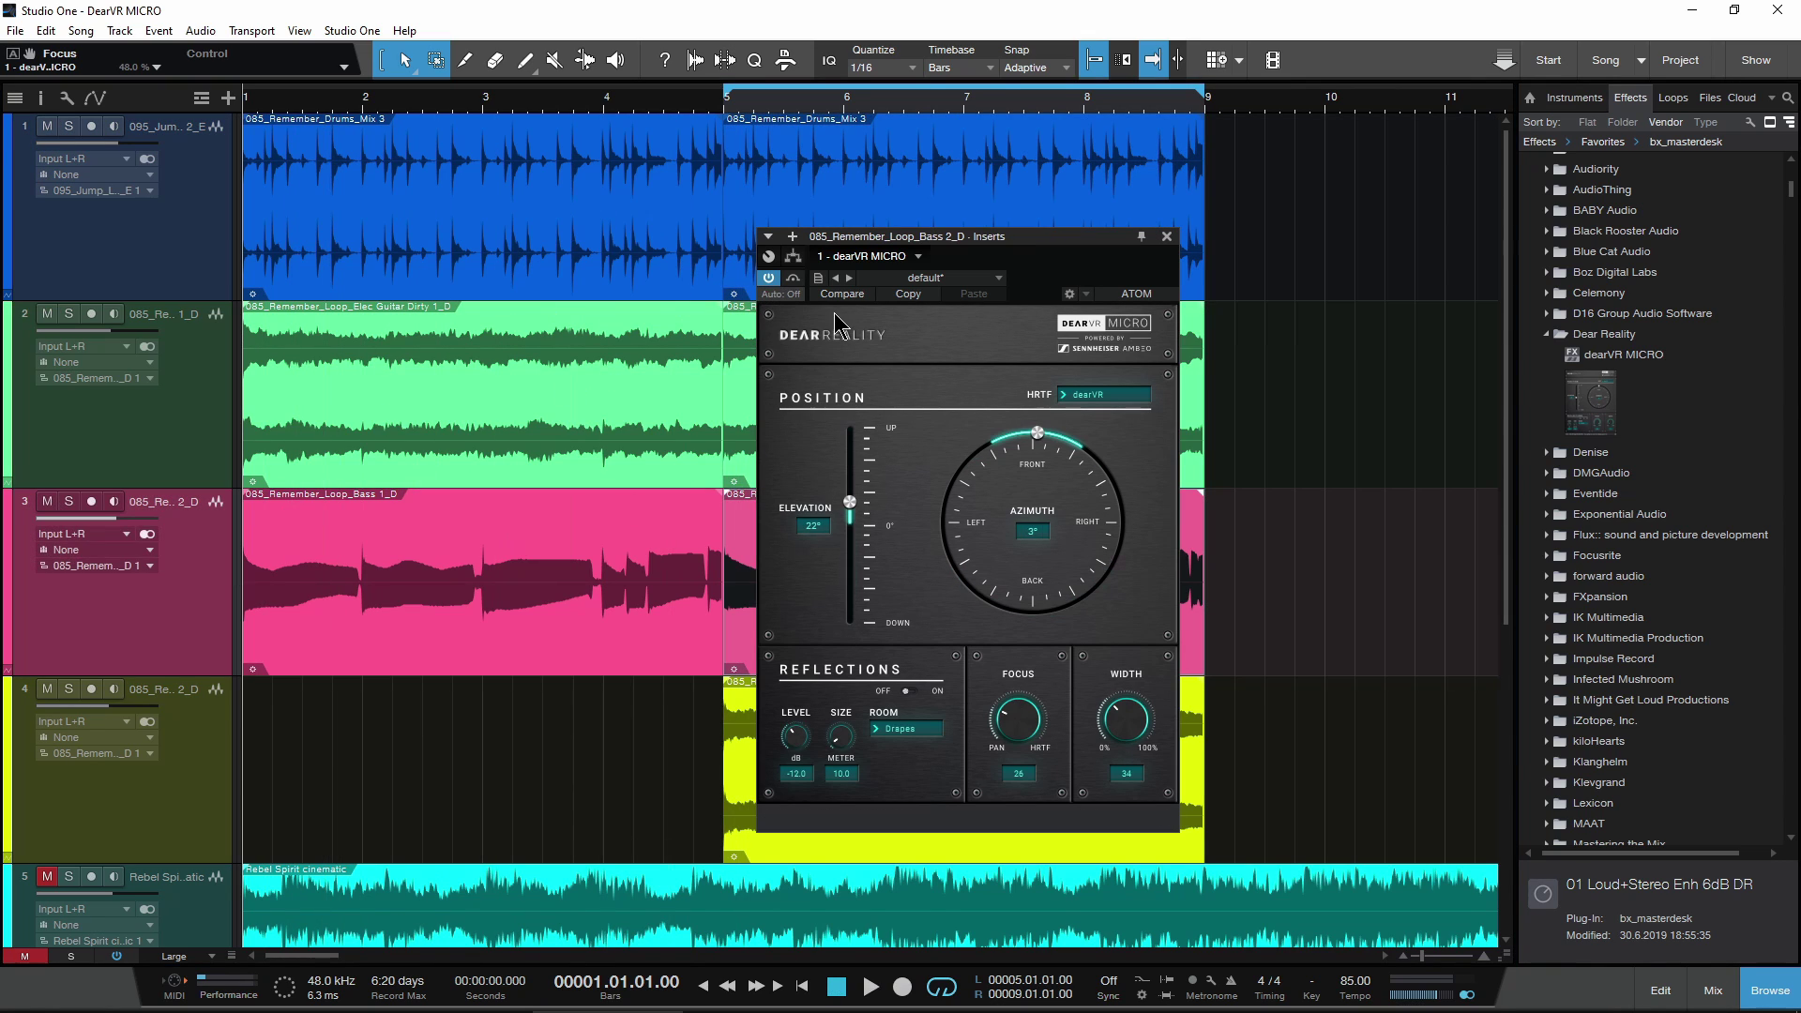
left_click(58, 753)
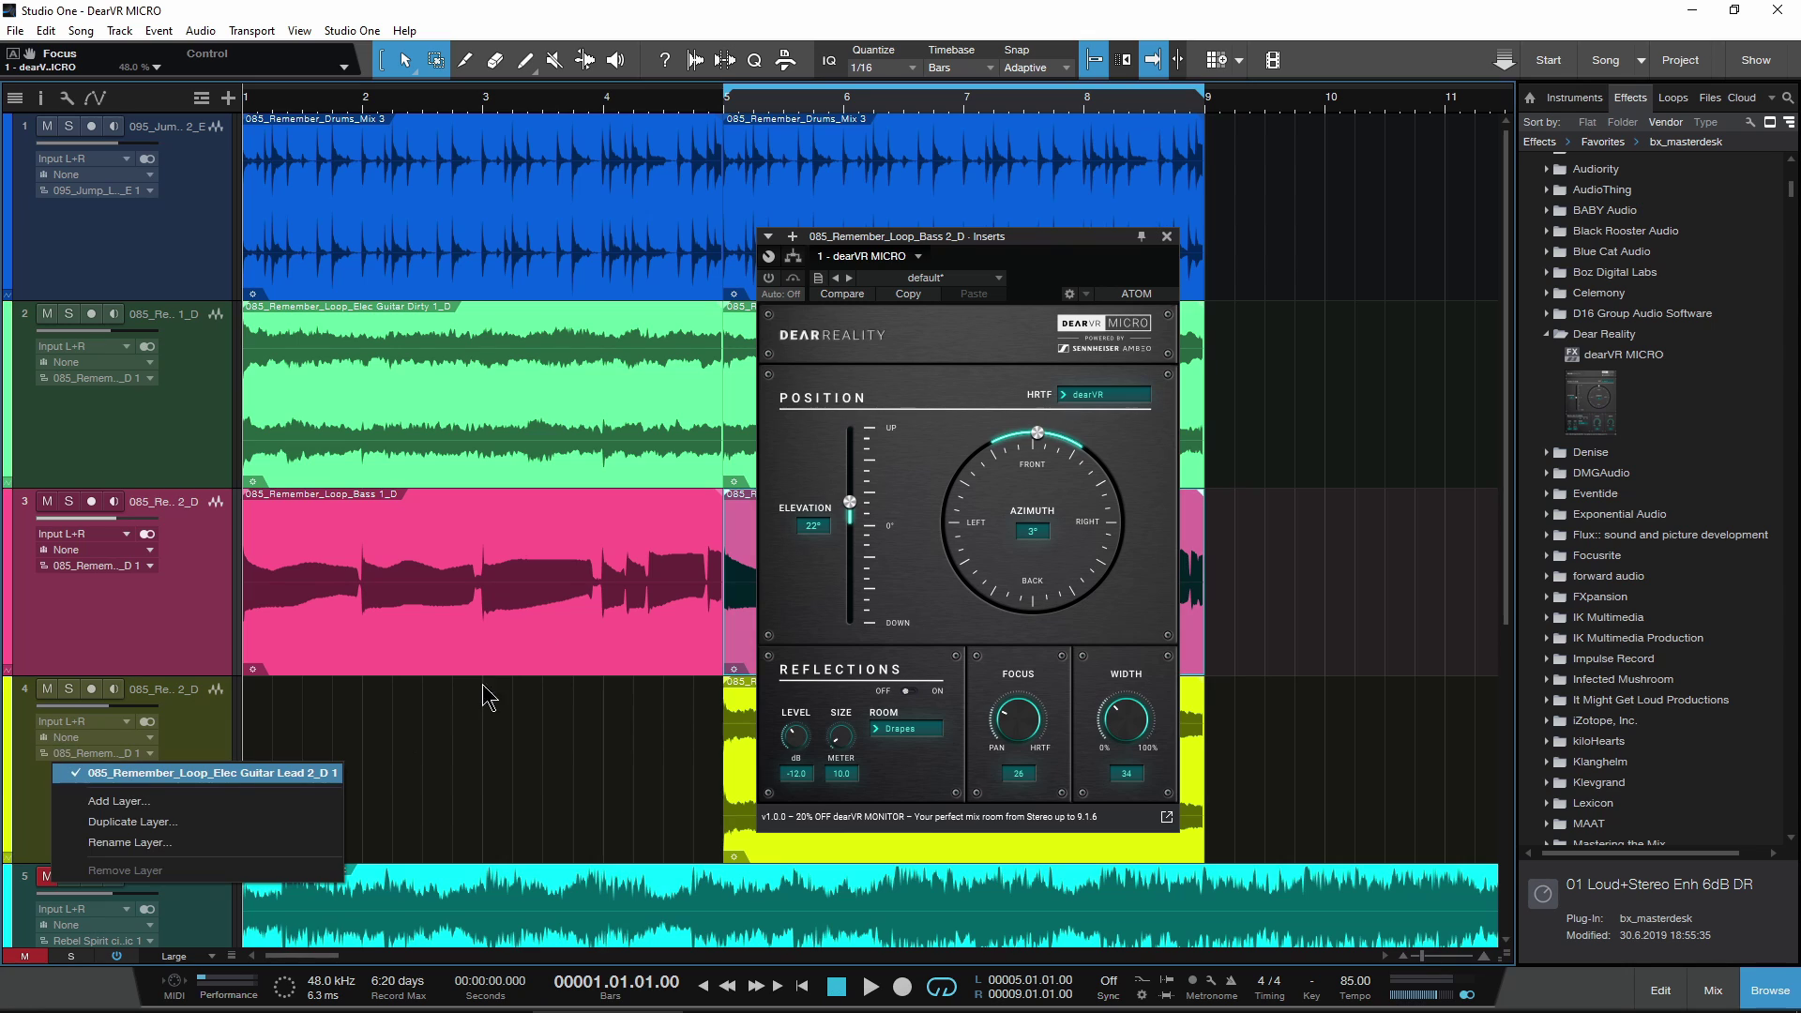
left_click(319, 737)
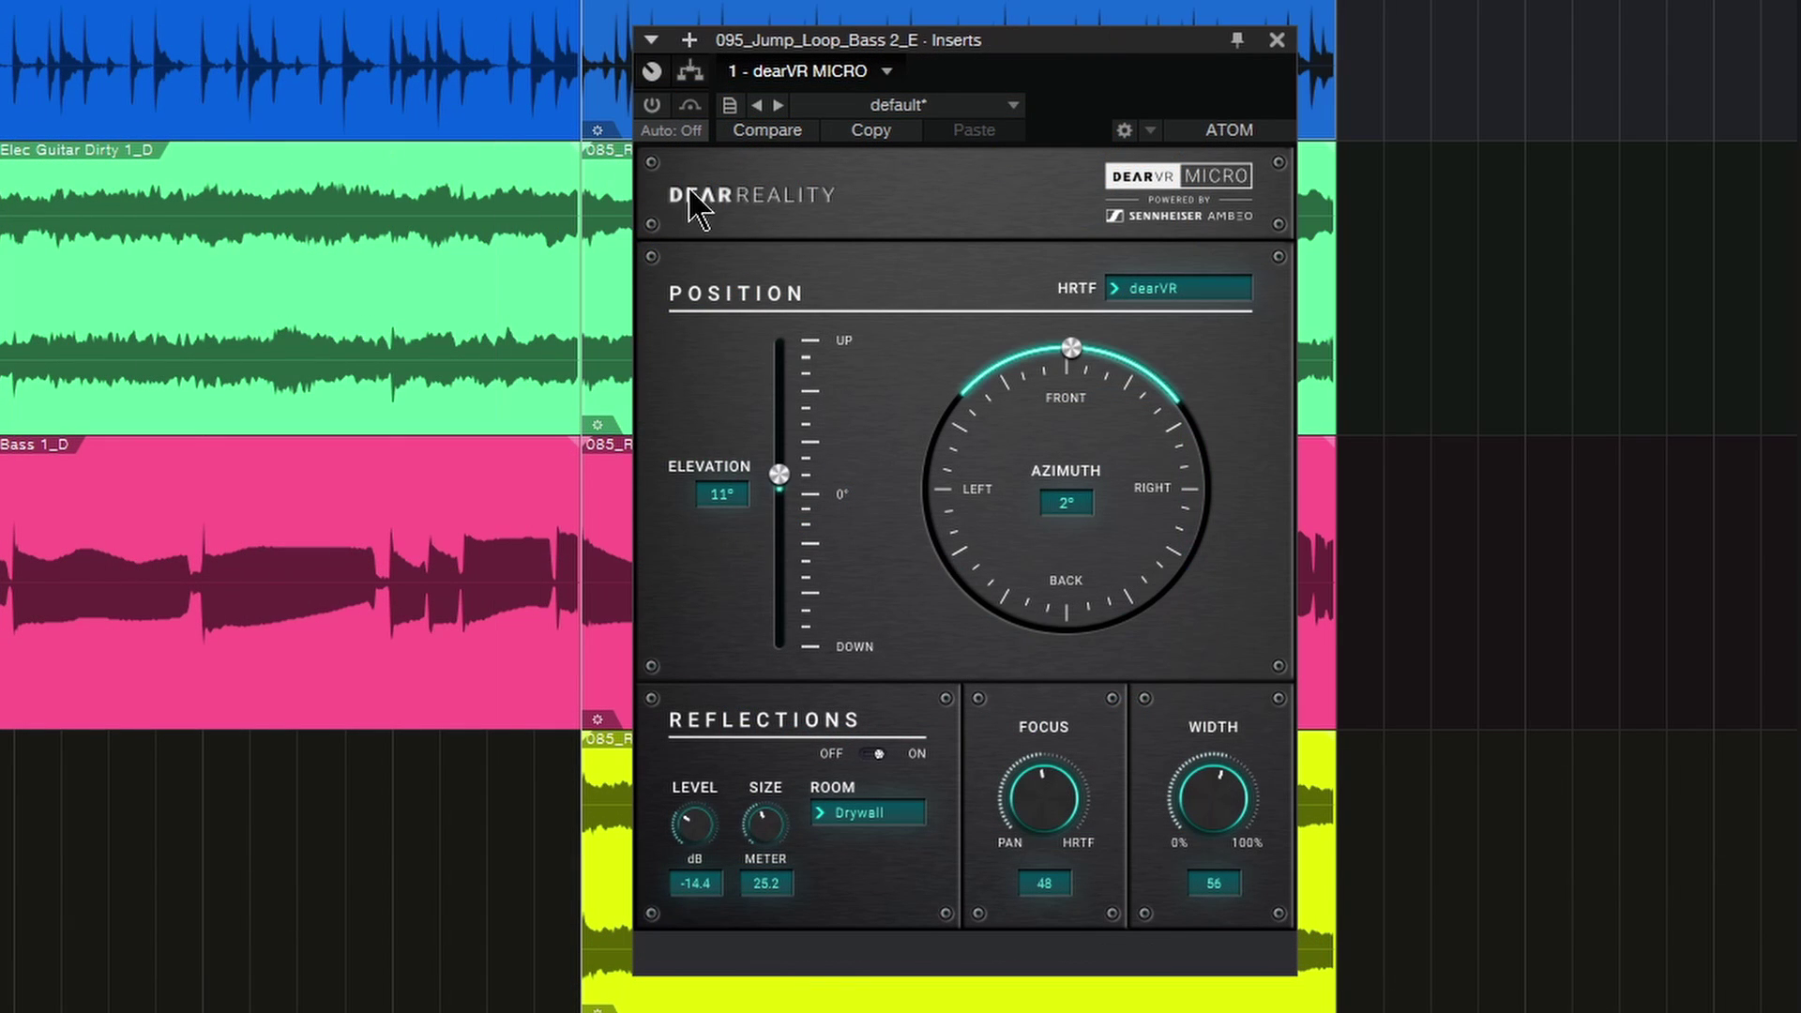
Step: Re-enable dearVR MICRO on the drum track, set azimuth 2°, elevation 16° and width 41, and set focus to 58 during playback
left_click(651, 104)
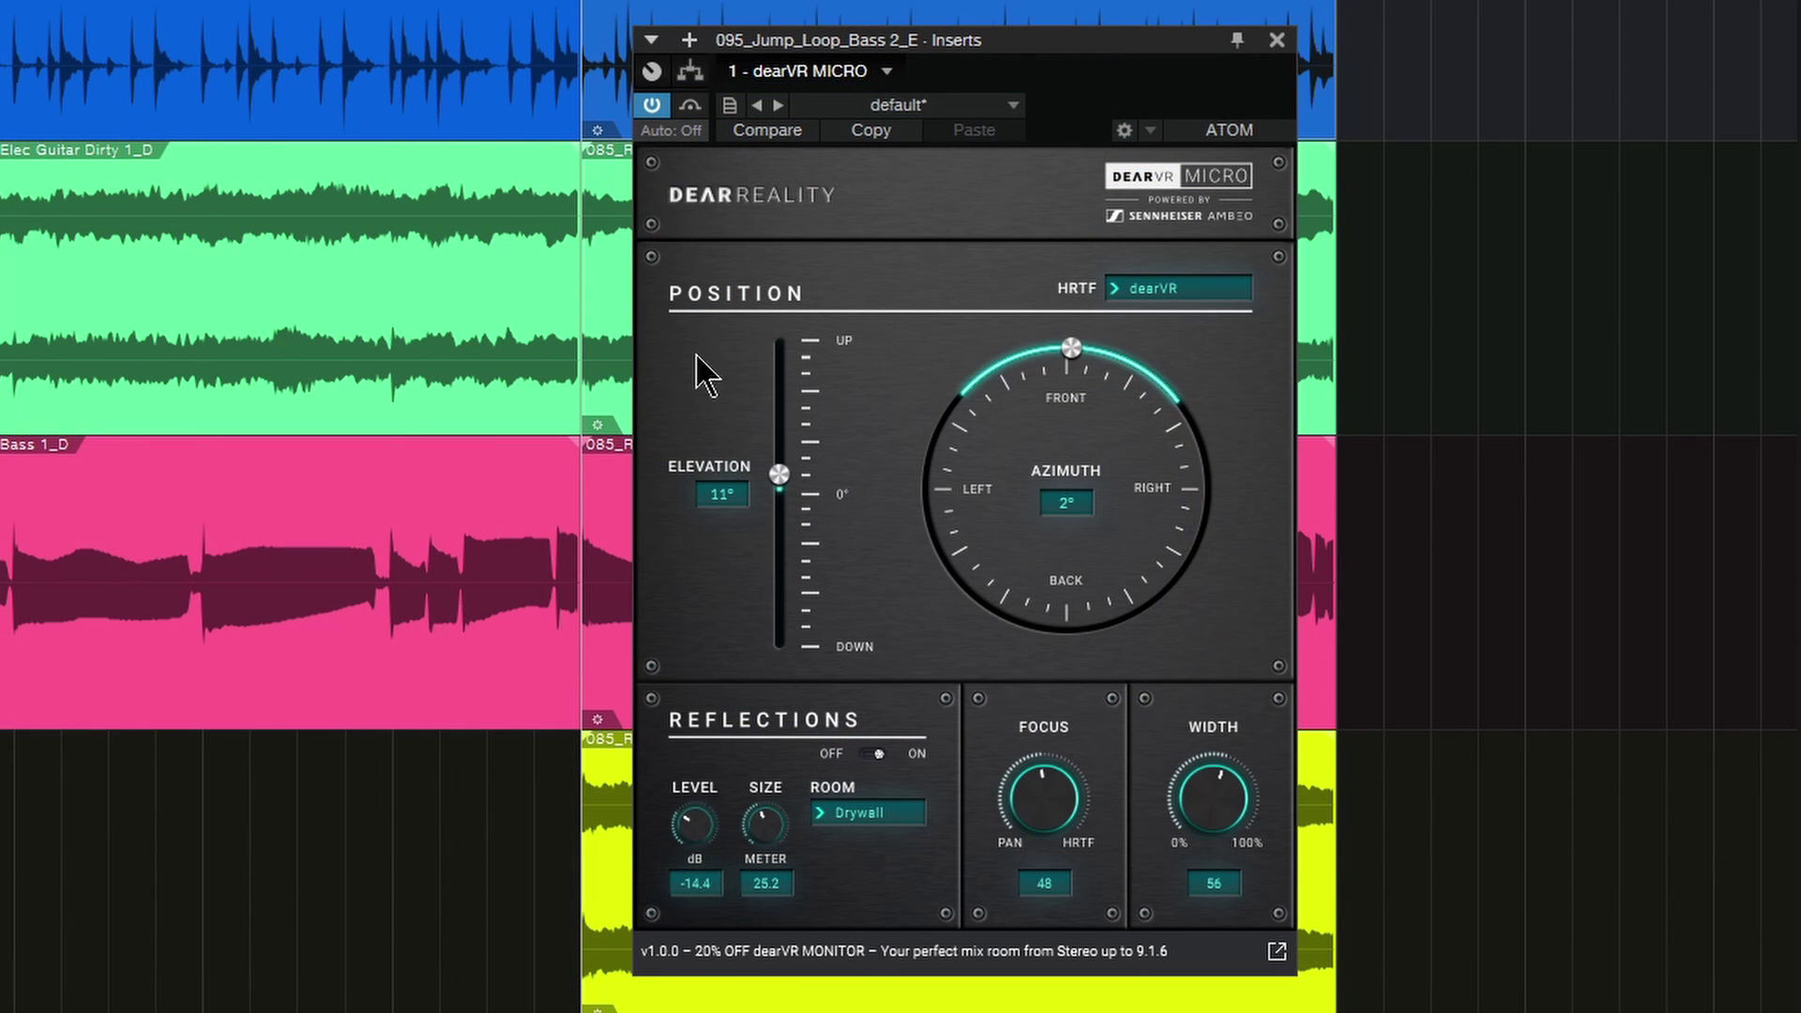
left_click_drag(1211, 802, 1220, 826)
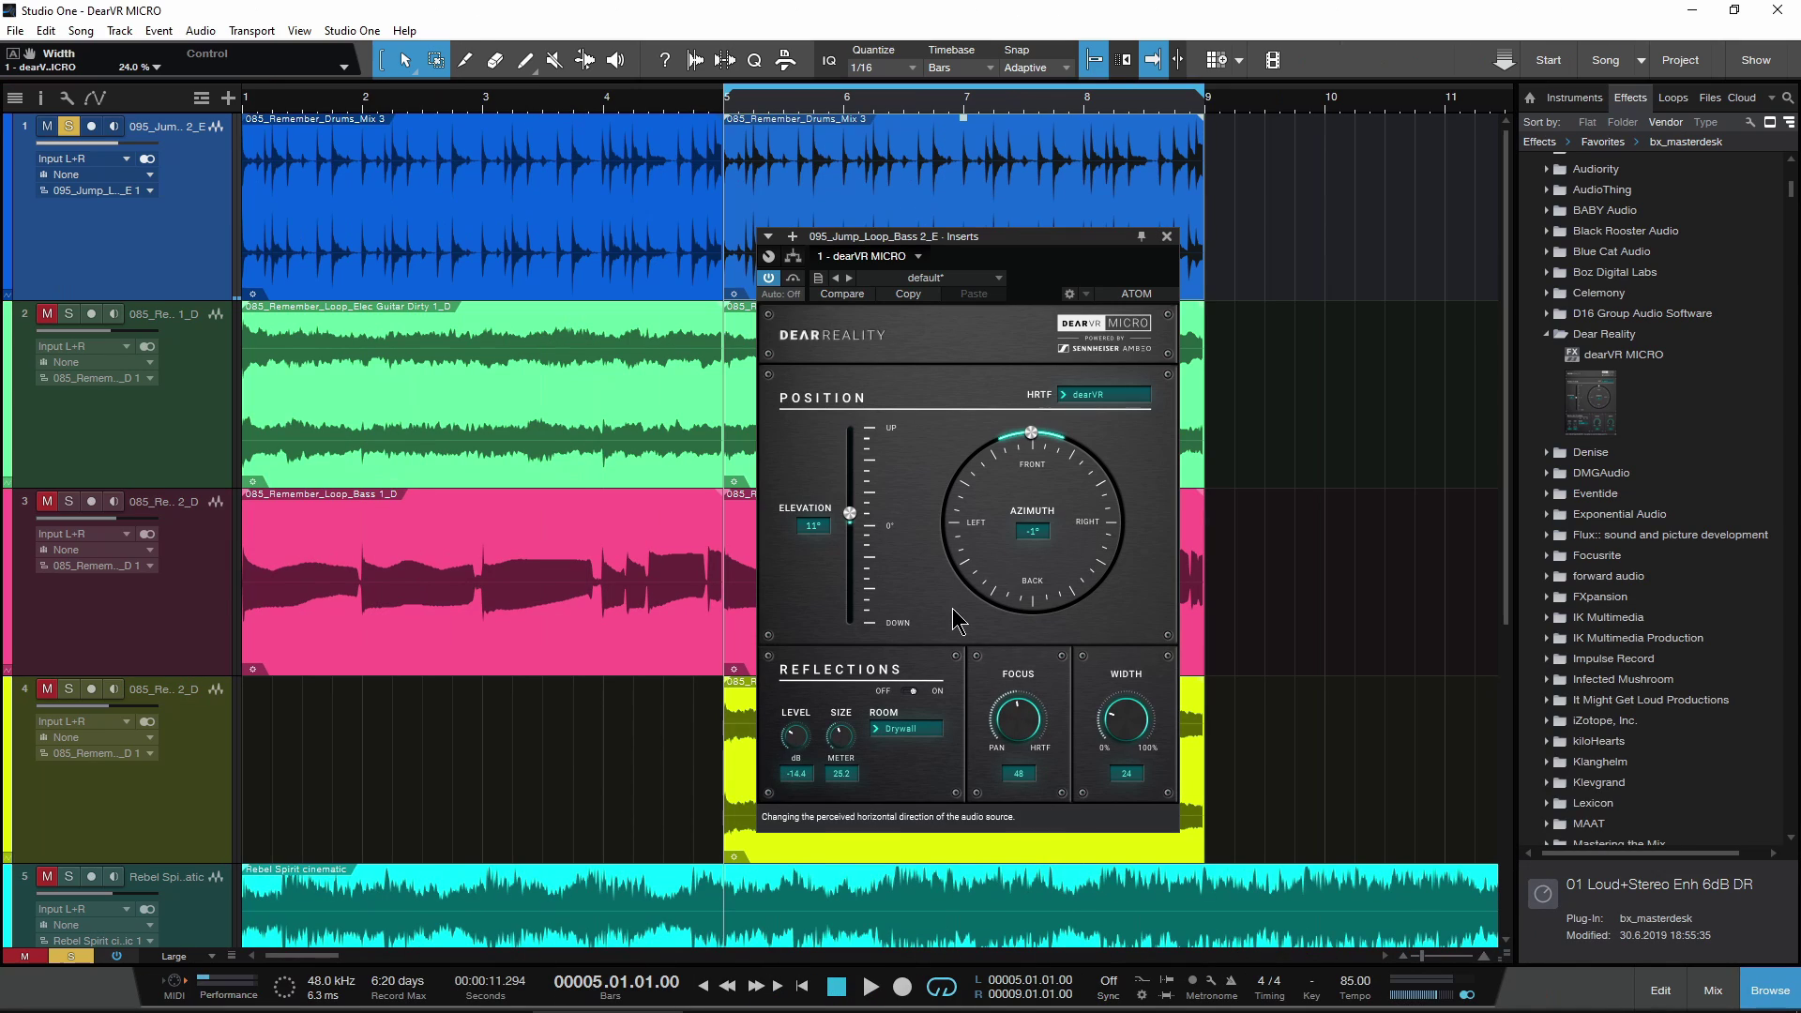
left_click_drag(1032, 434, 1036, 435)
left_click_drag(850, 514, 856, 528)
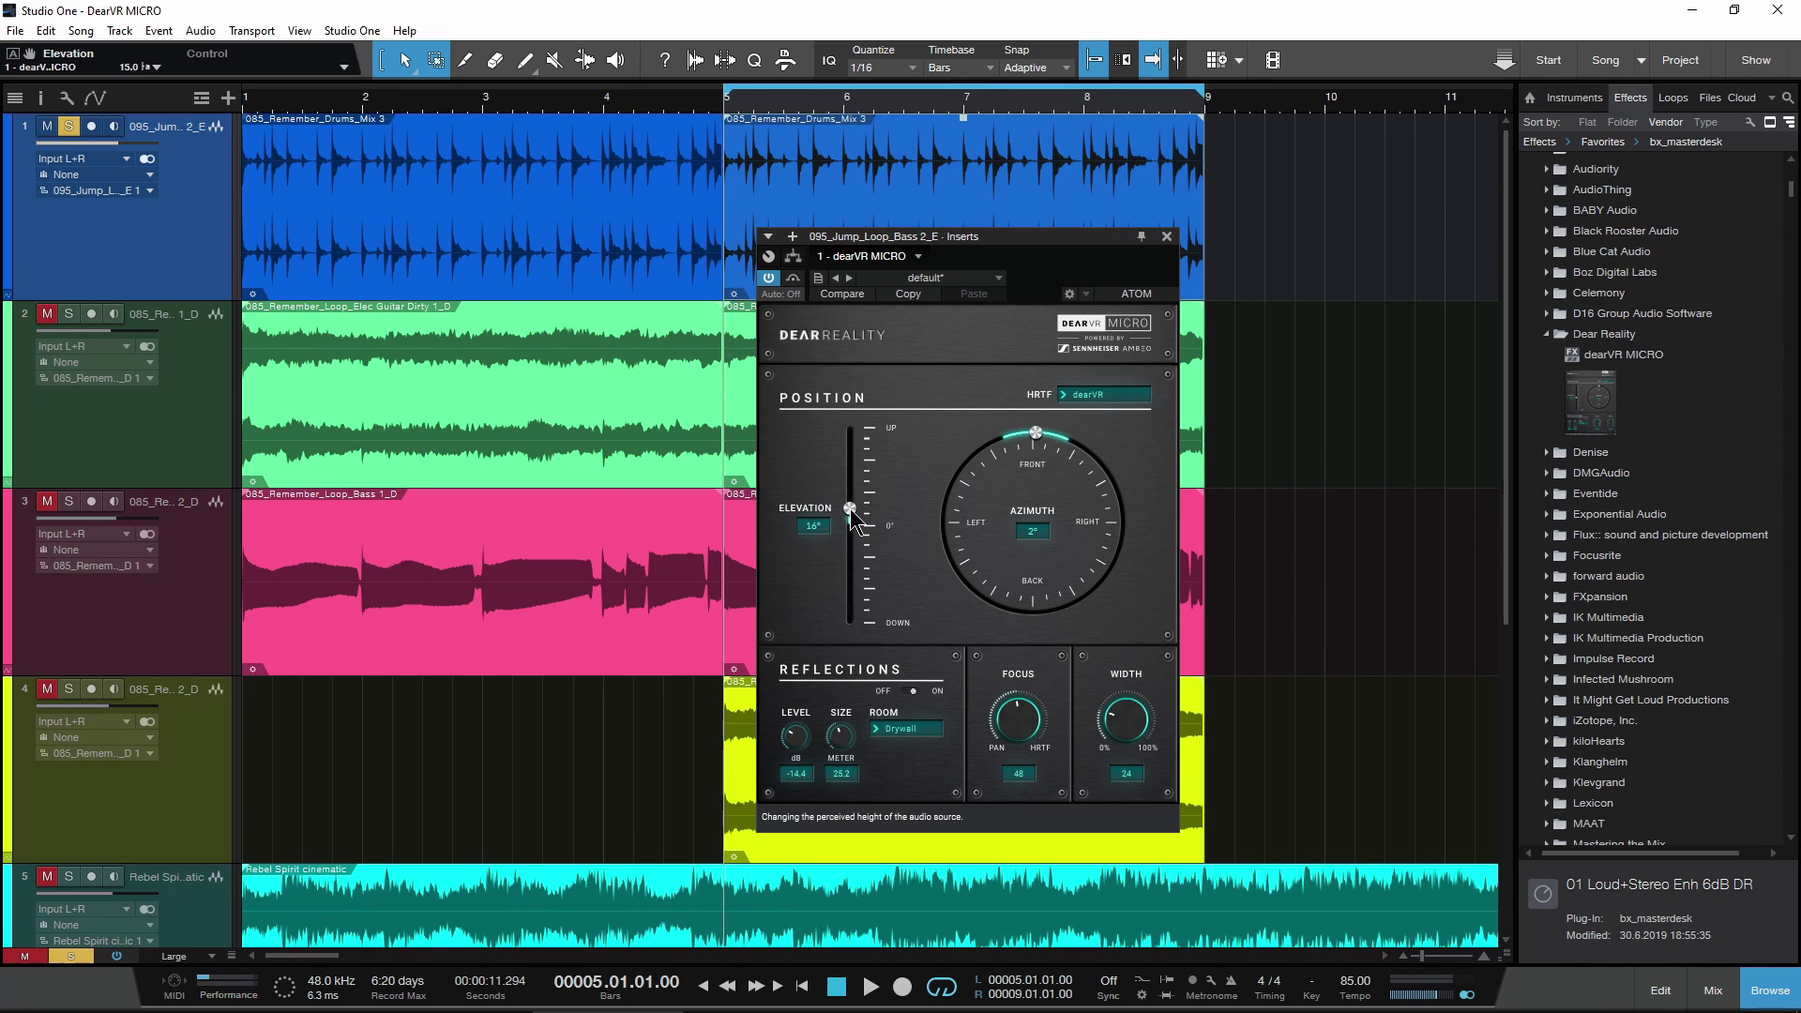
left_click_drag(1126, 736, 1126, 751)
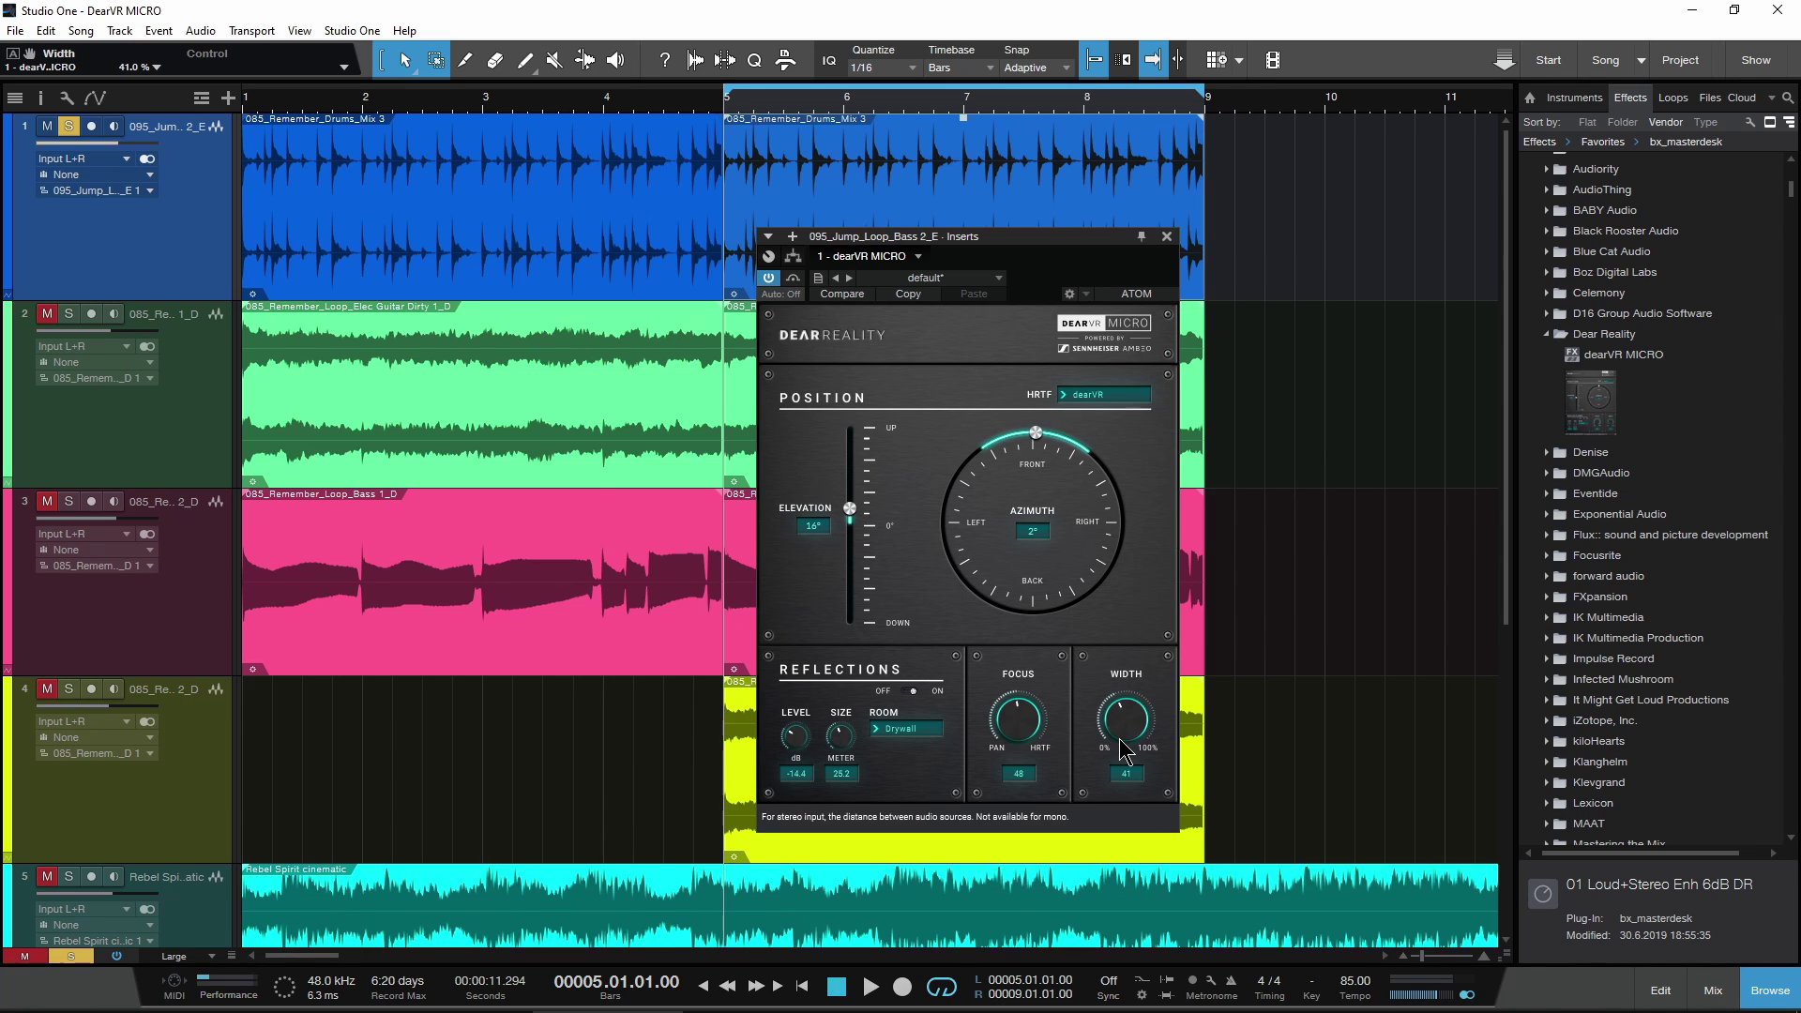
key("space")
left_click_drag(1019, 723, 1019, 709)
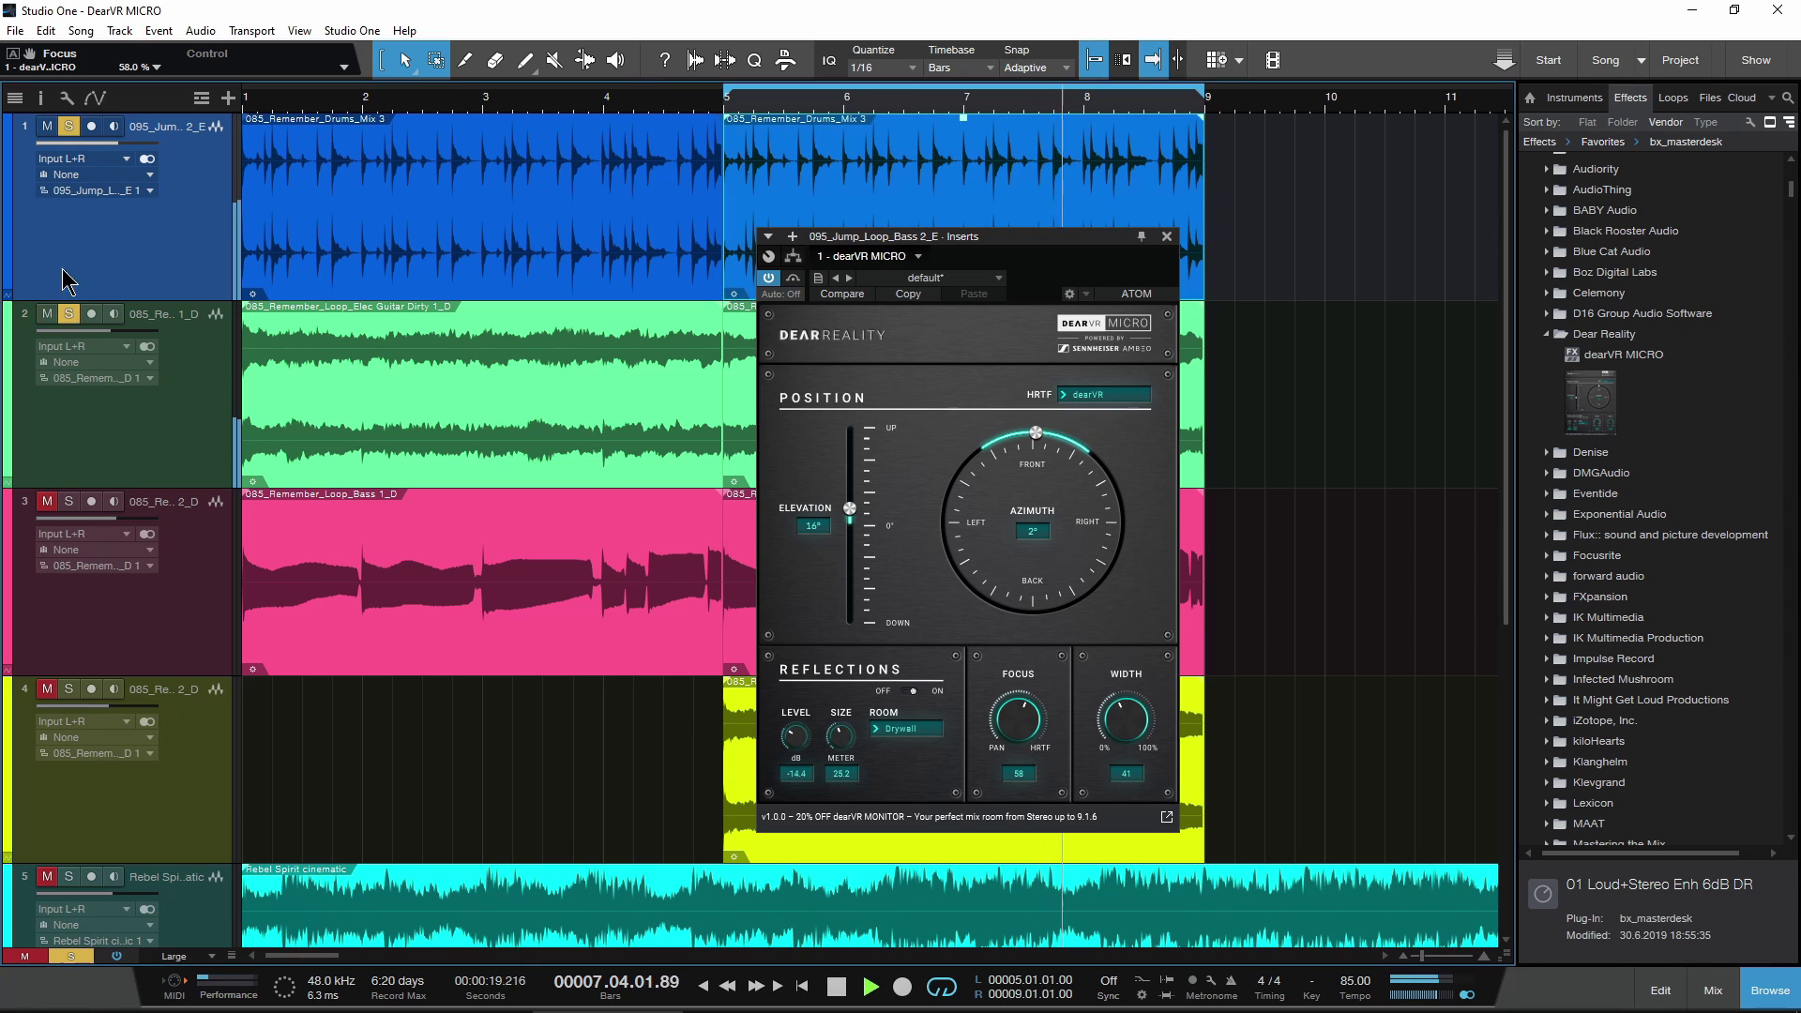
Step: Unsolo and mute the drum track, and open dearVR MICRO on the dirty electric guitar track
left_click(68, 126)
left_click(46, 126)
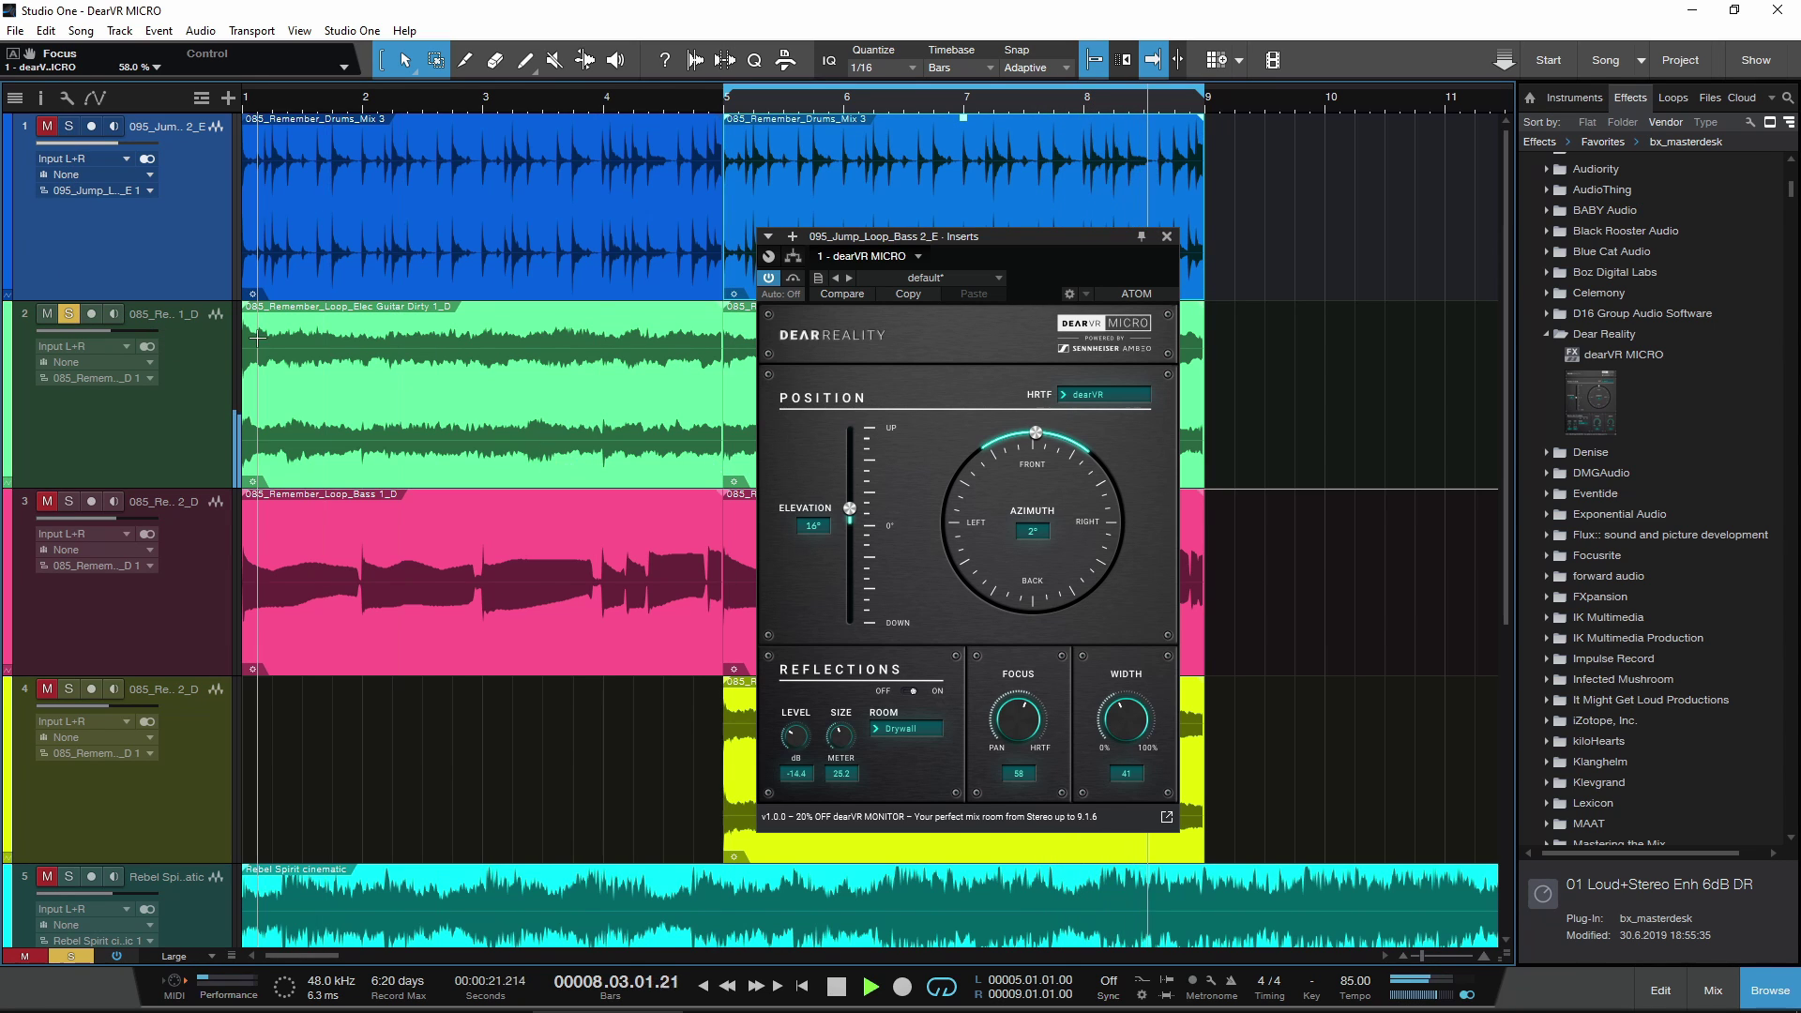
left_click(189, 431)
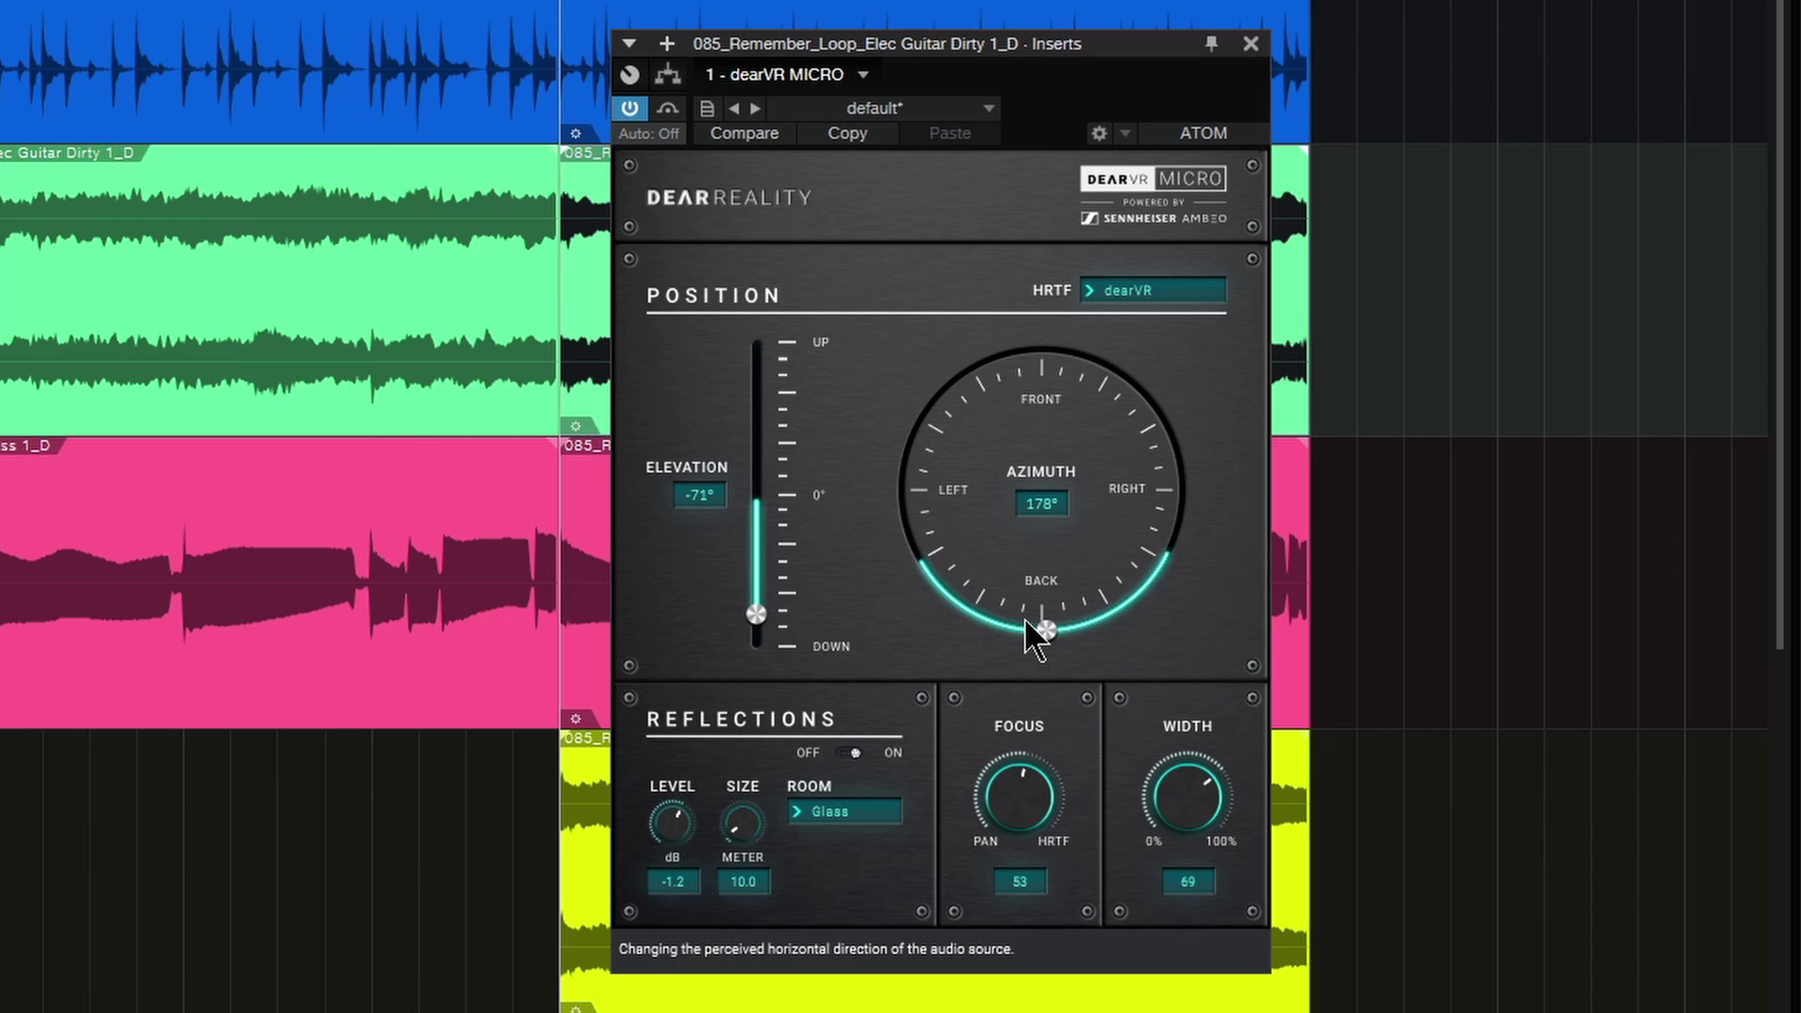
Step: Place the guitar directly behind the listener with azimuth 180° and lower its elevation to -81°
left_click_drag(1026, 623, 1021, 623)
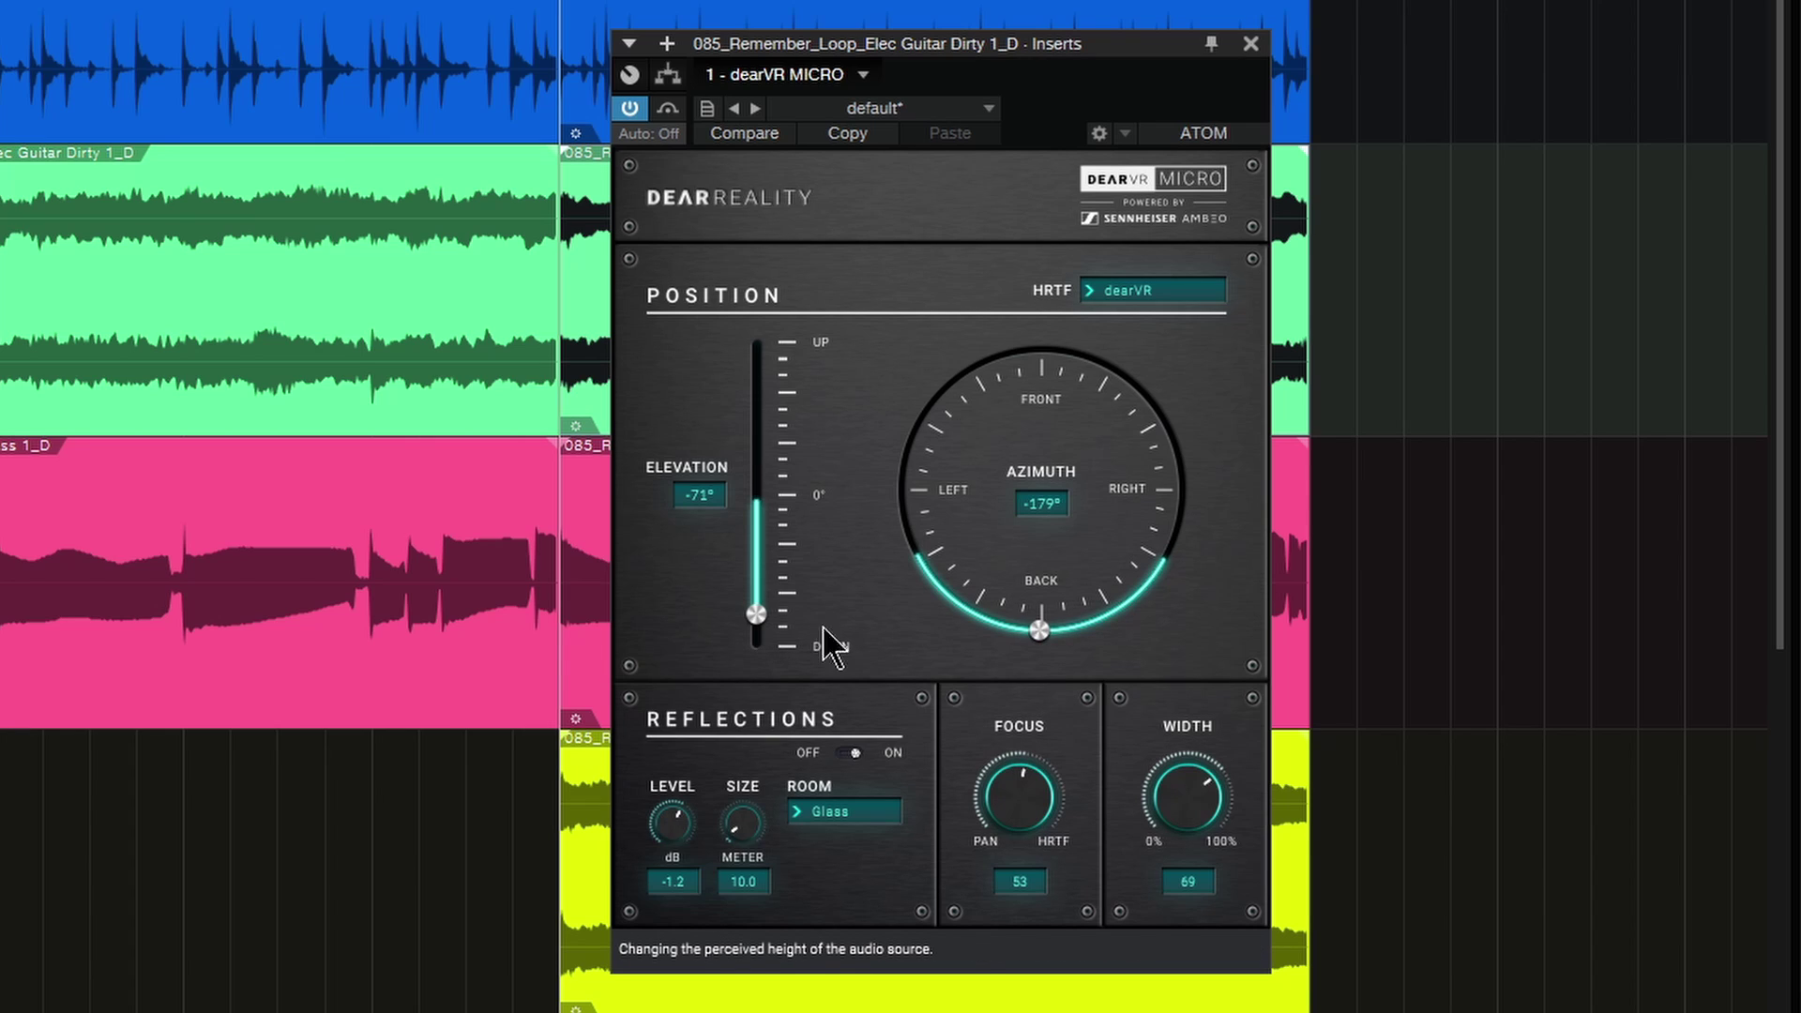
mouse_move(1028, 618)
left_mouse_down()
mouse_move(942, 599)
mouse_move(923, 376)
mouse_move(1021, 342)
mouse_move(968, 563)
mouse_move(1039, 611)
left_mouse_up()
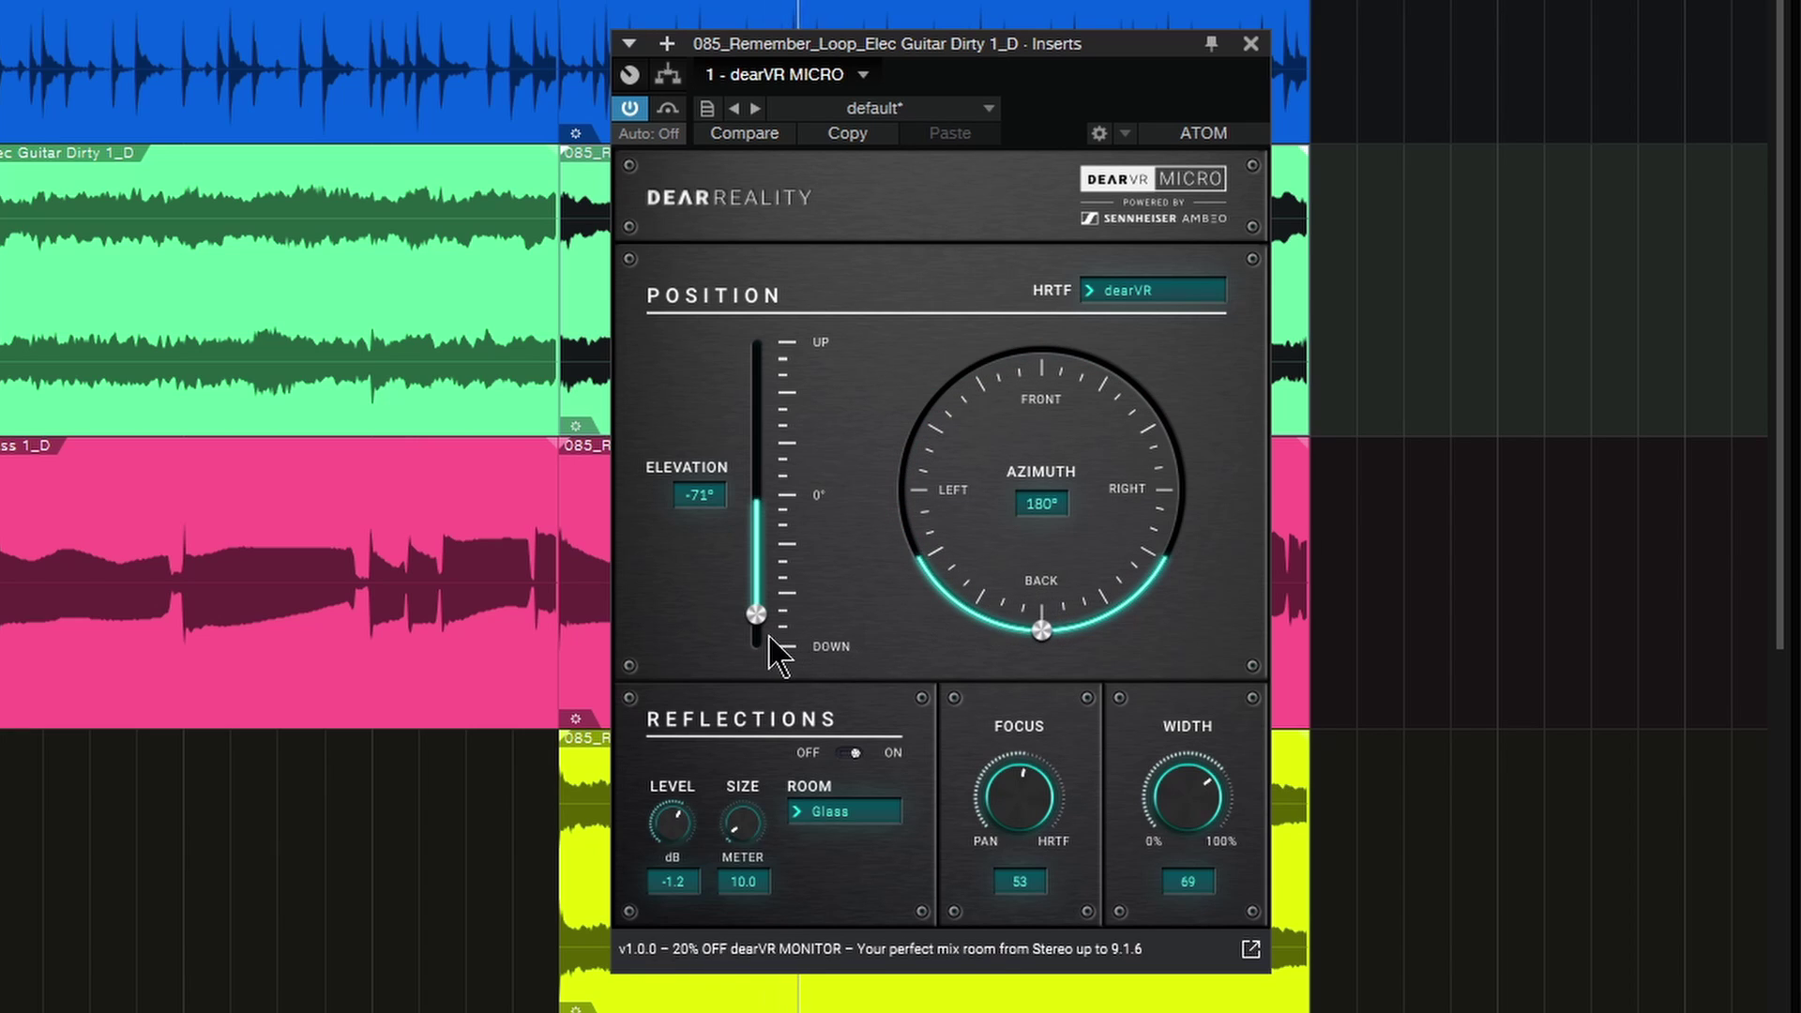
mouse_move(756, 614)
left_mouse_down()
mouse_move(764, 341)
mouse_move(751, 638)
left_mouse_up()
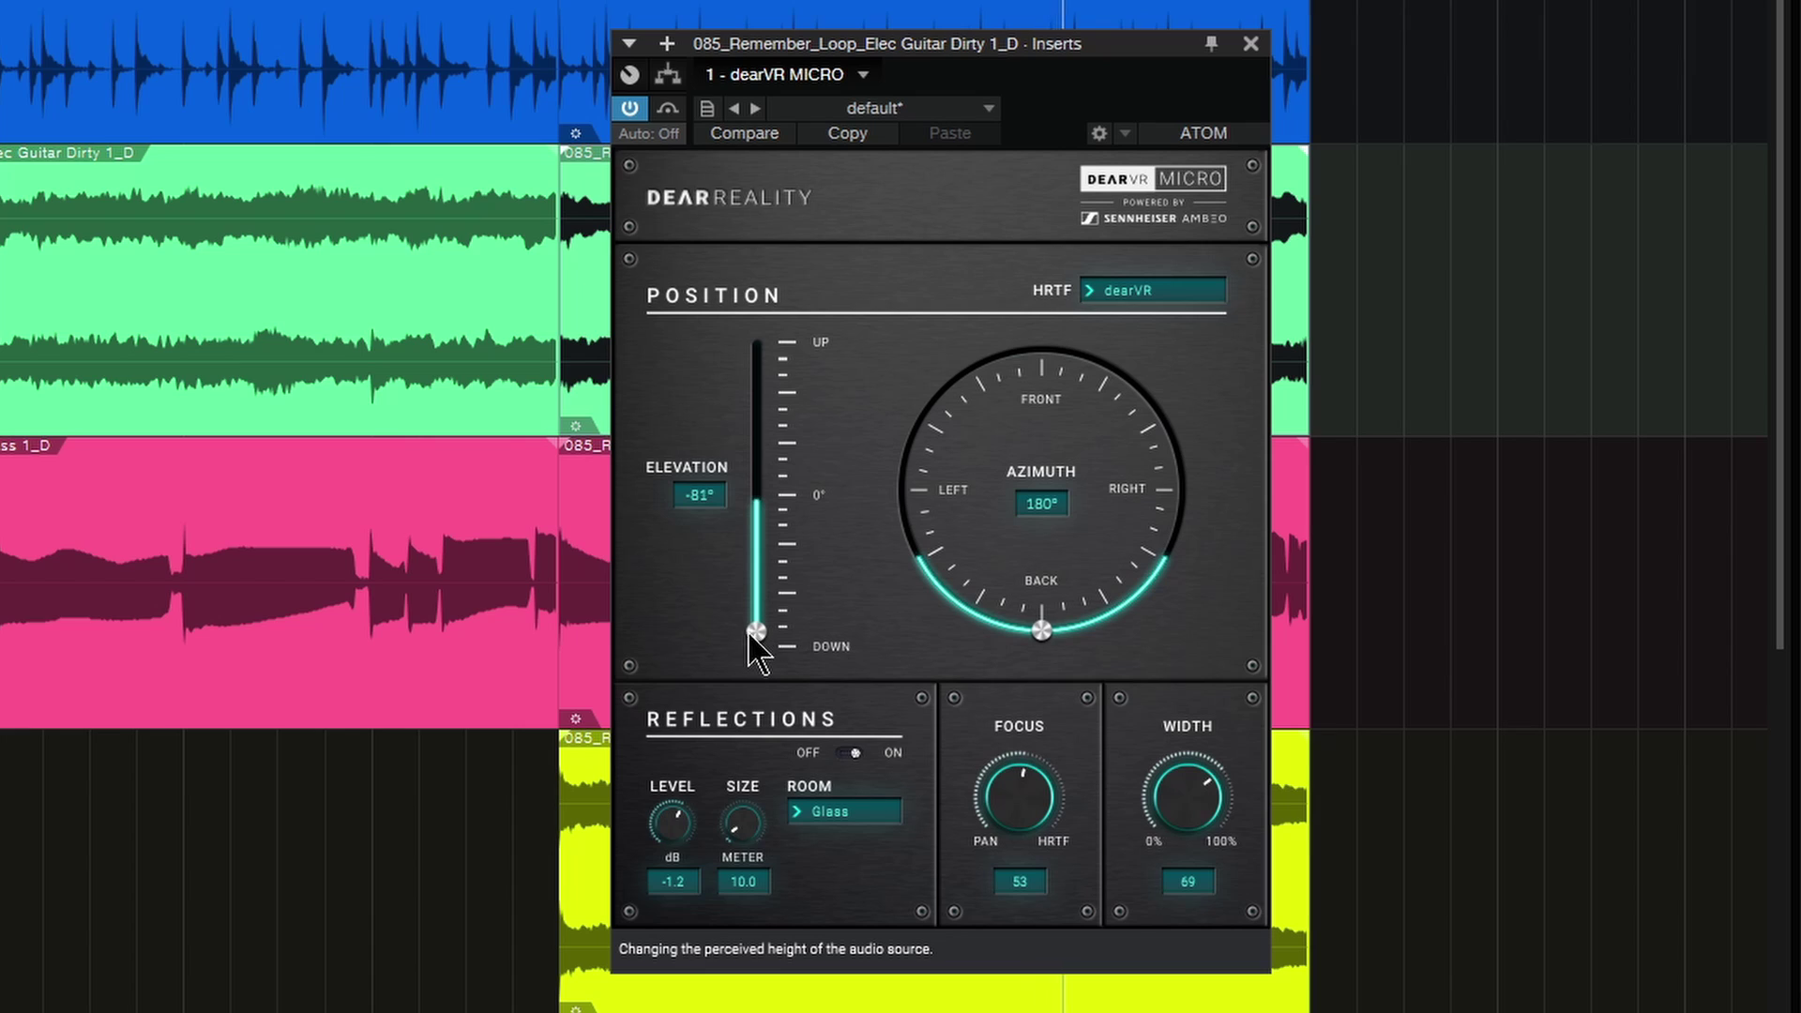
Step: Set the guitar's focus to 59 and width to 67, and compare the sound with the plugin bypassed and re-enabled
left_click_drag(1021, 821, 1178, 779)
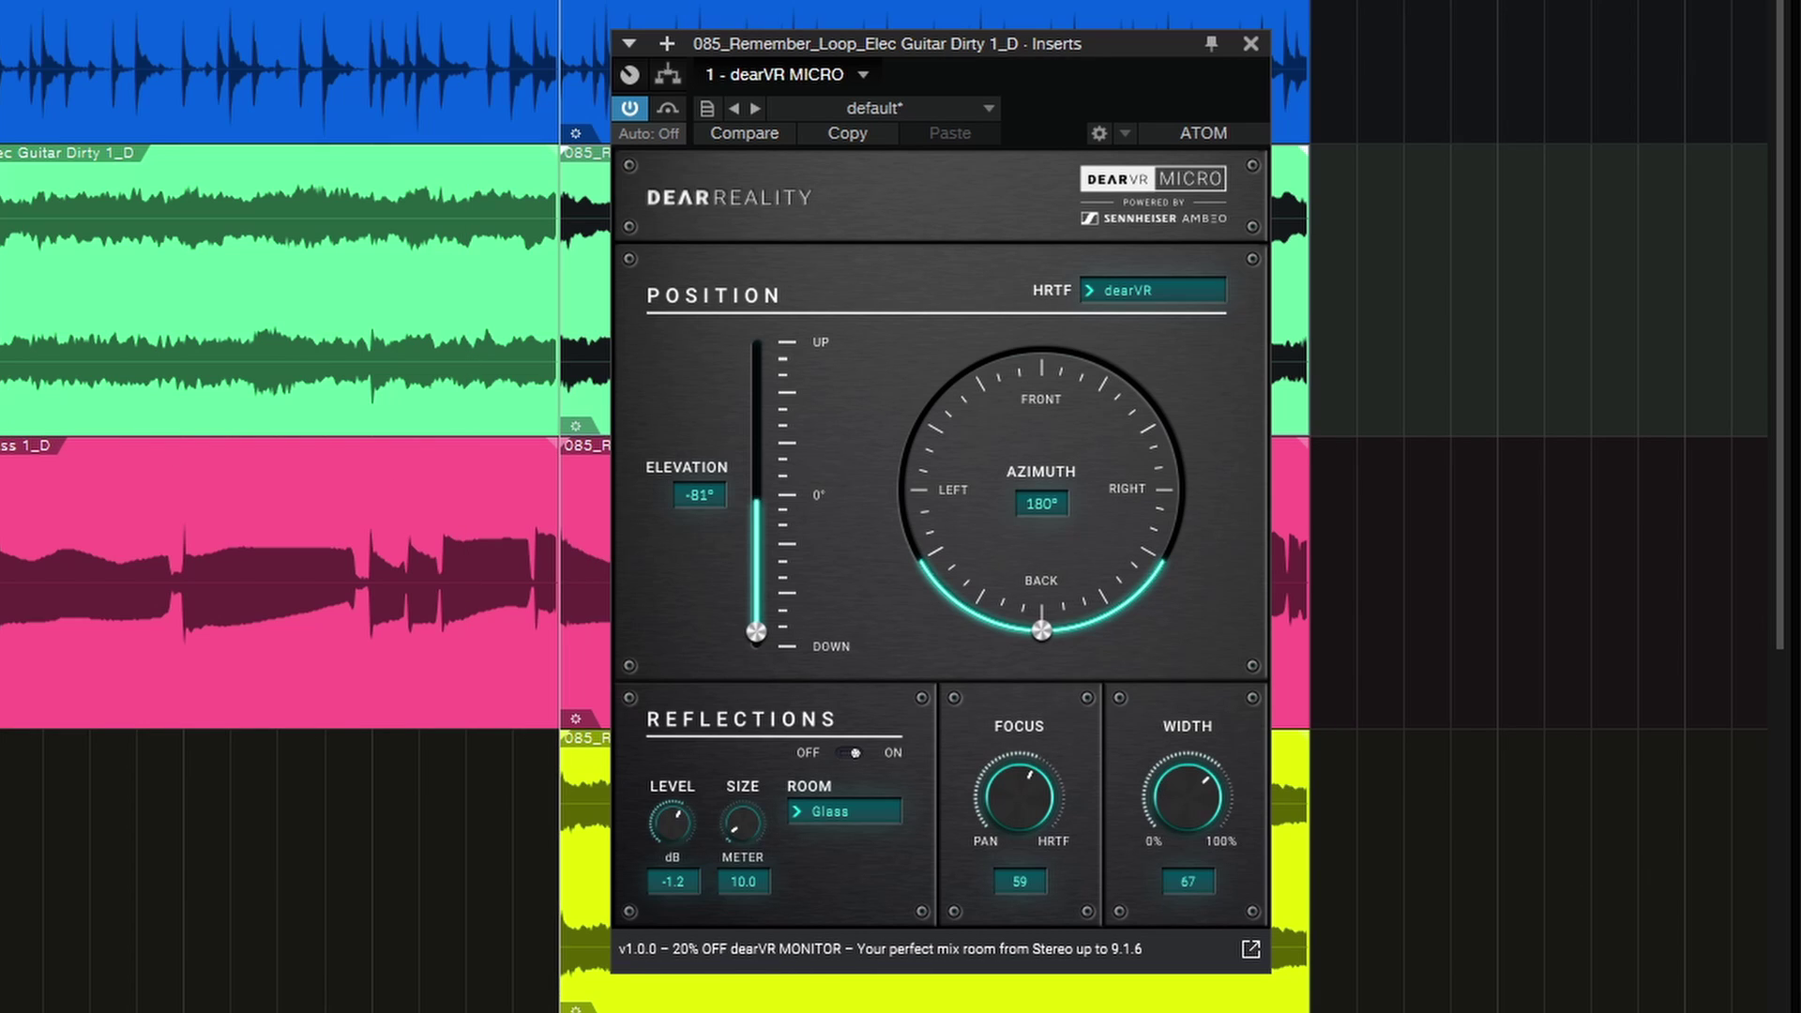
left_click(629, 109)
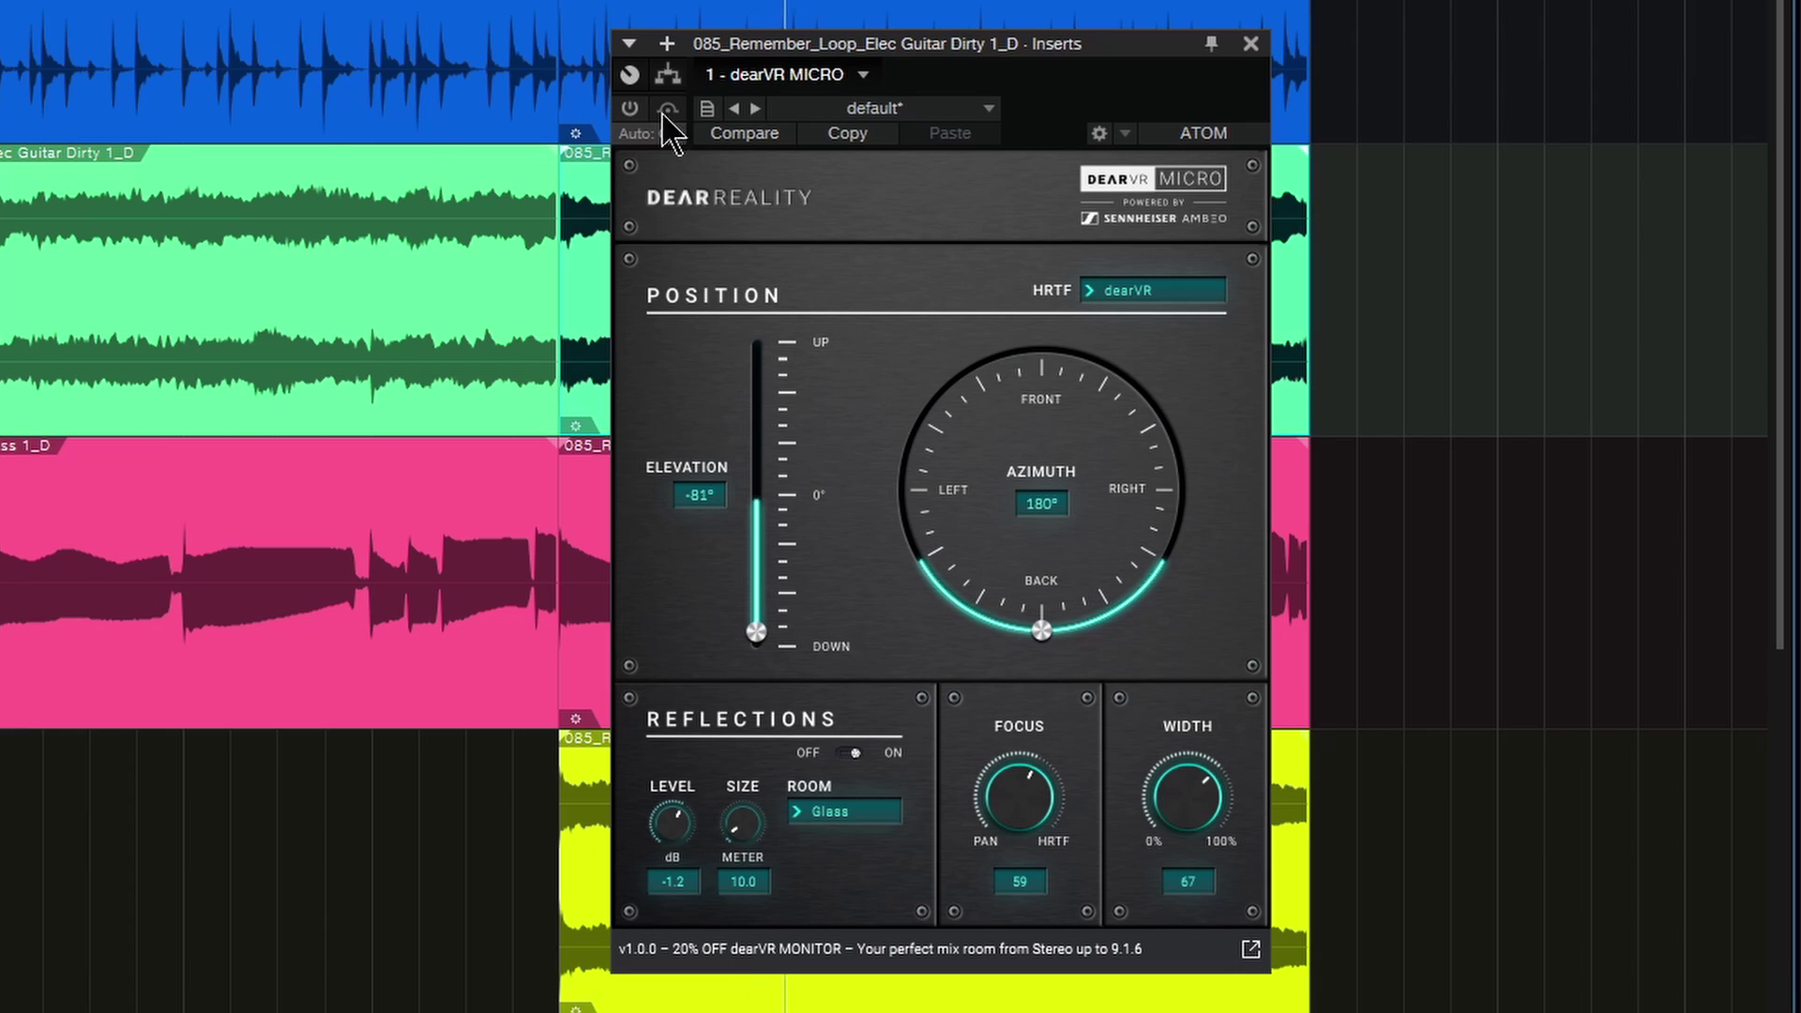
left_click(629, 109)
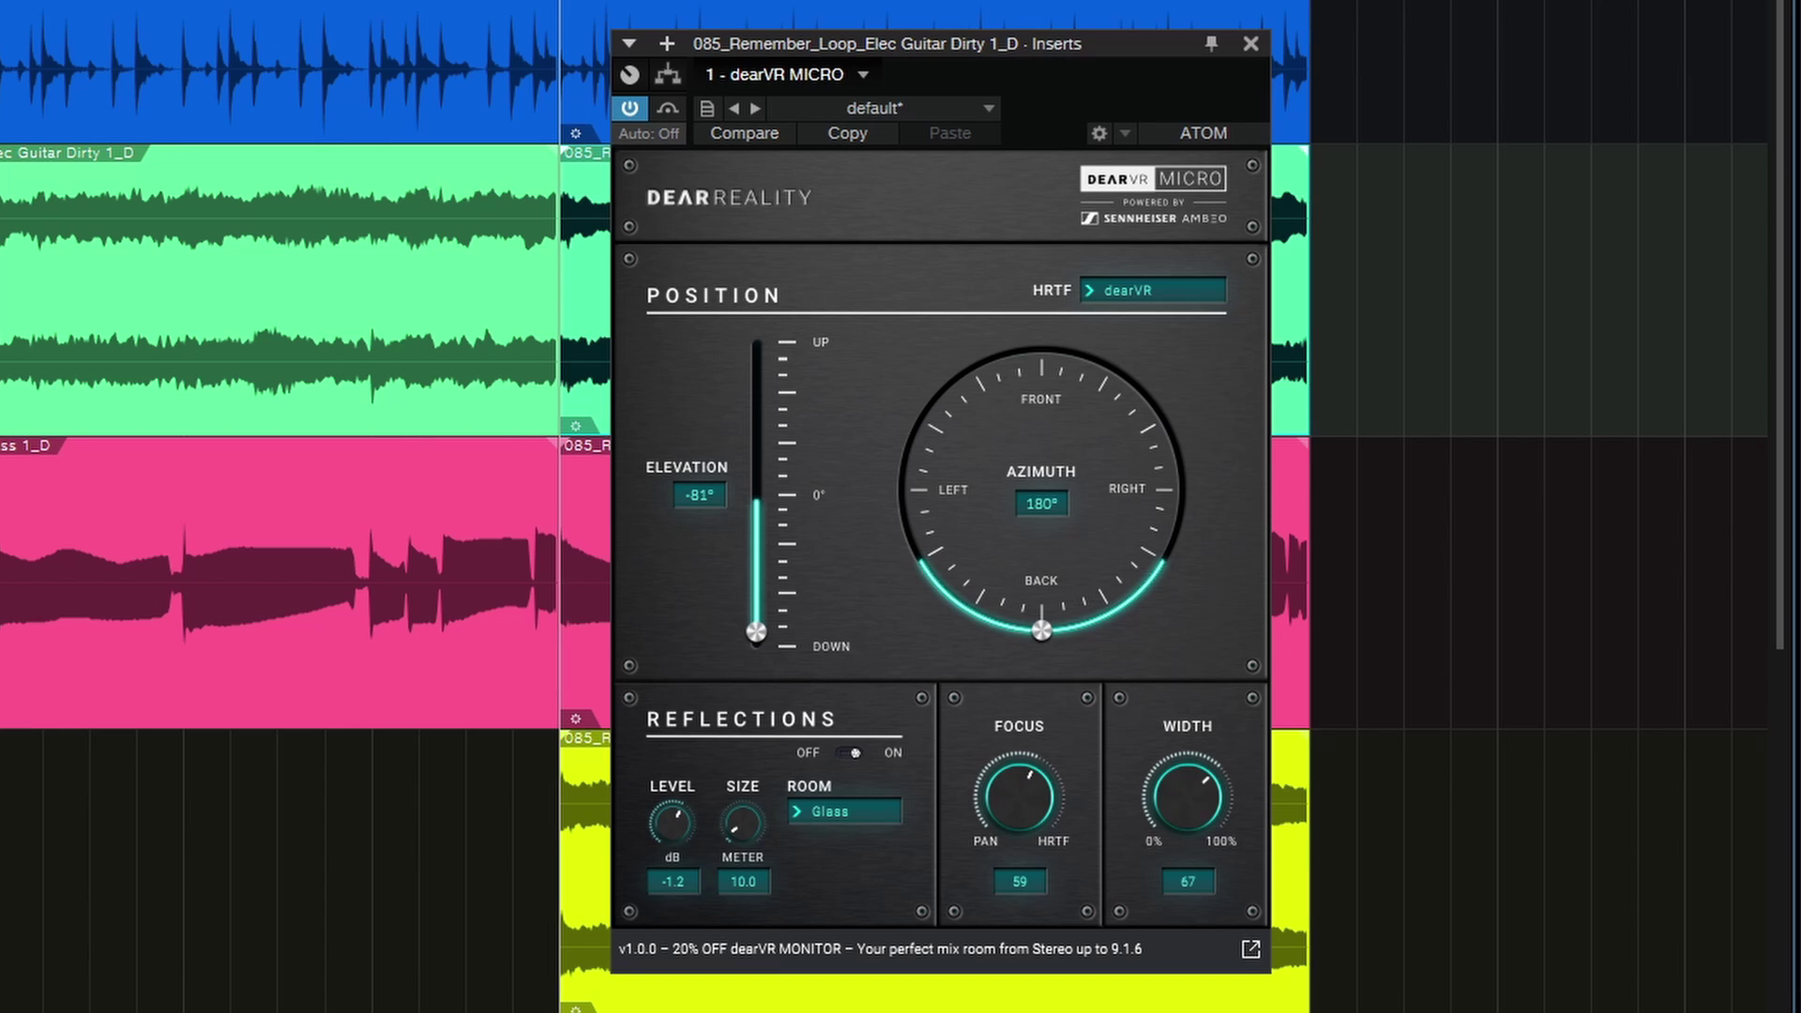
Step: Place the bass at azimuth 5° and elevation 23° with focus 23 and width 38, comparing the sound with the plugin bypassed
key("Down")
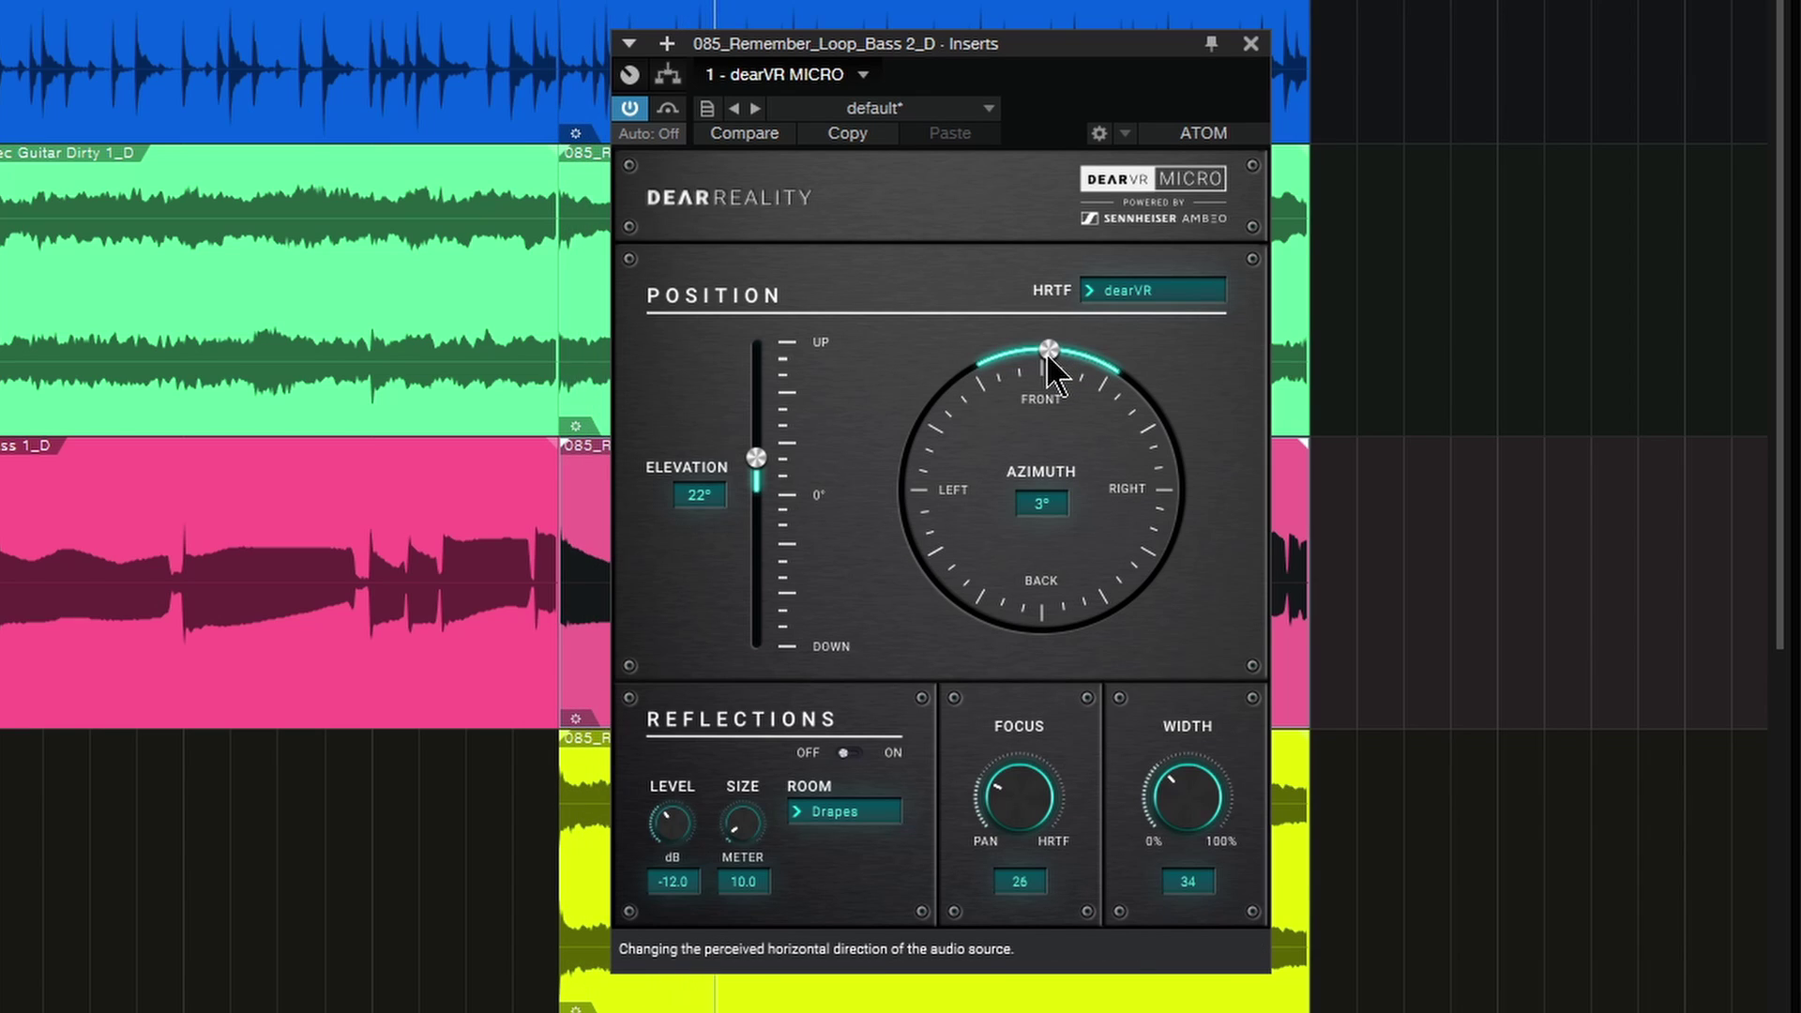
left_click_drag(1060, 351, 1057, 354)
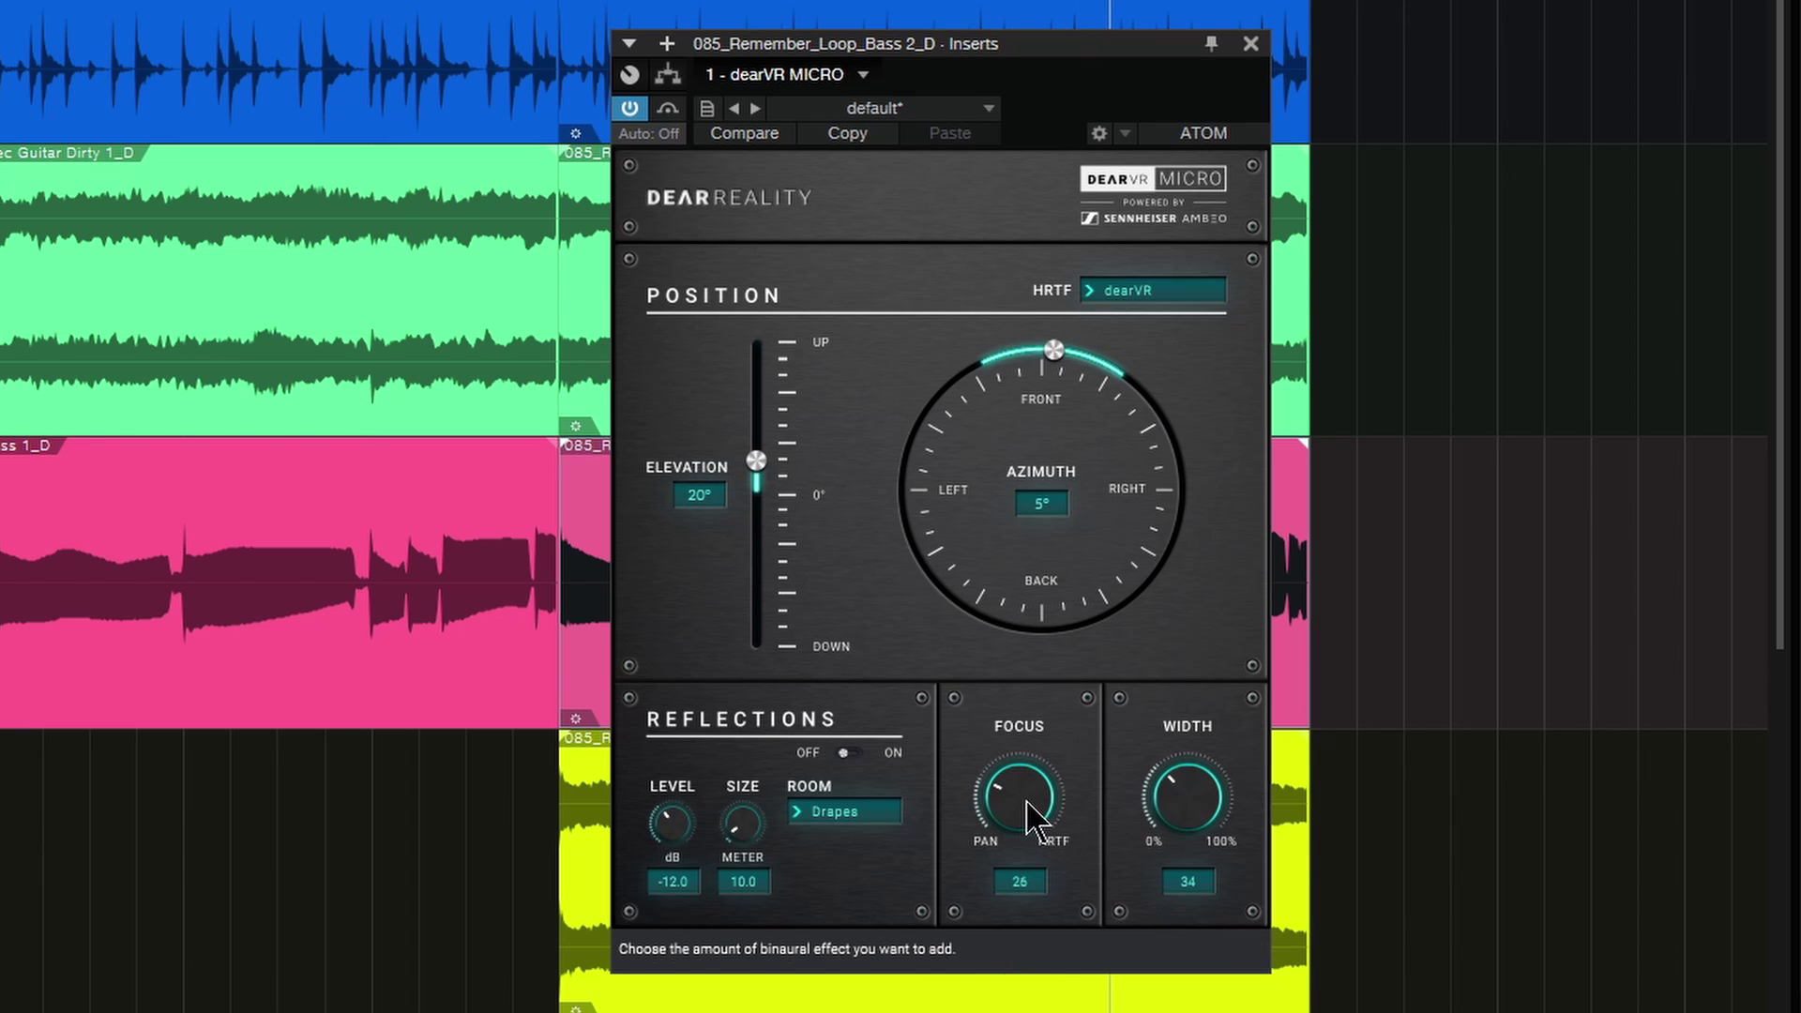
left_click_drag(1027, 817, 1052, 826)
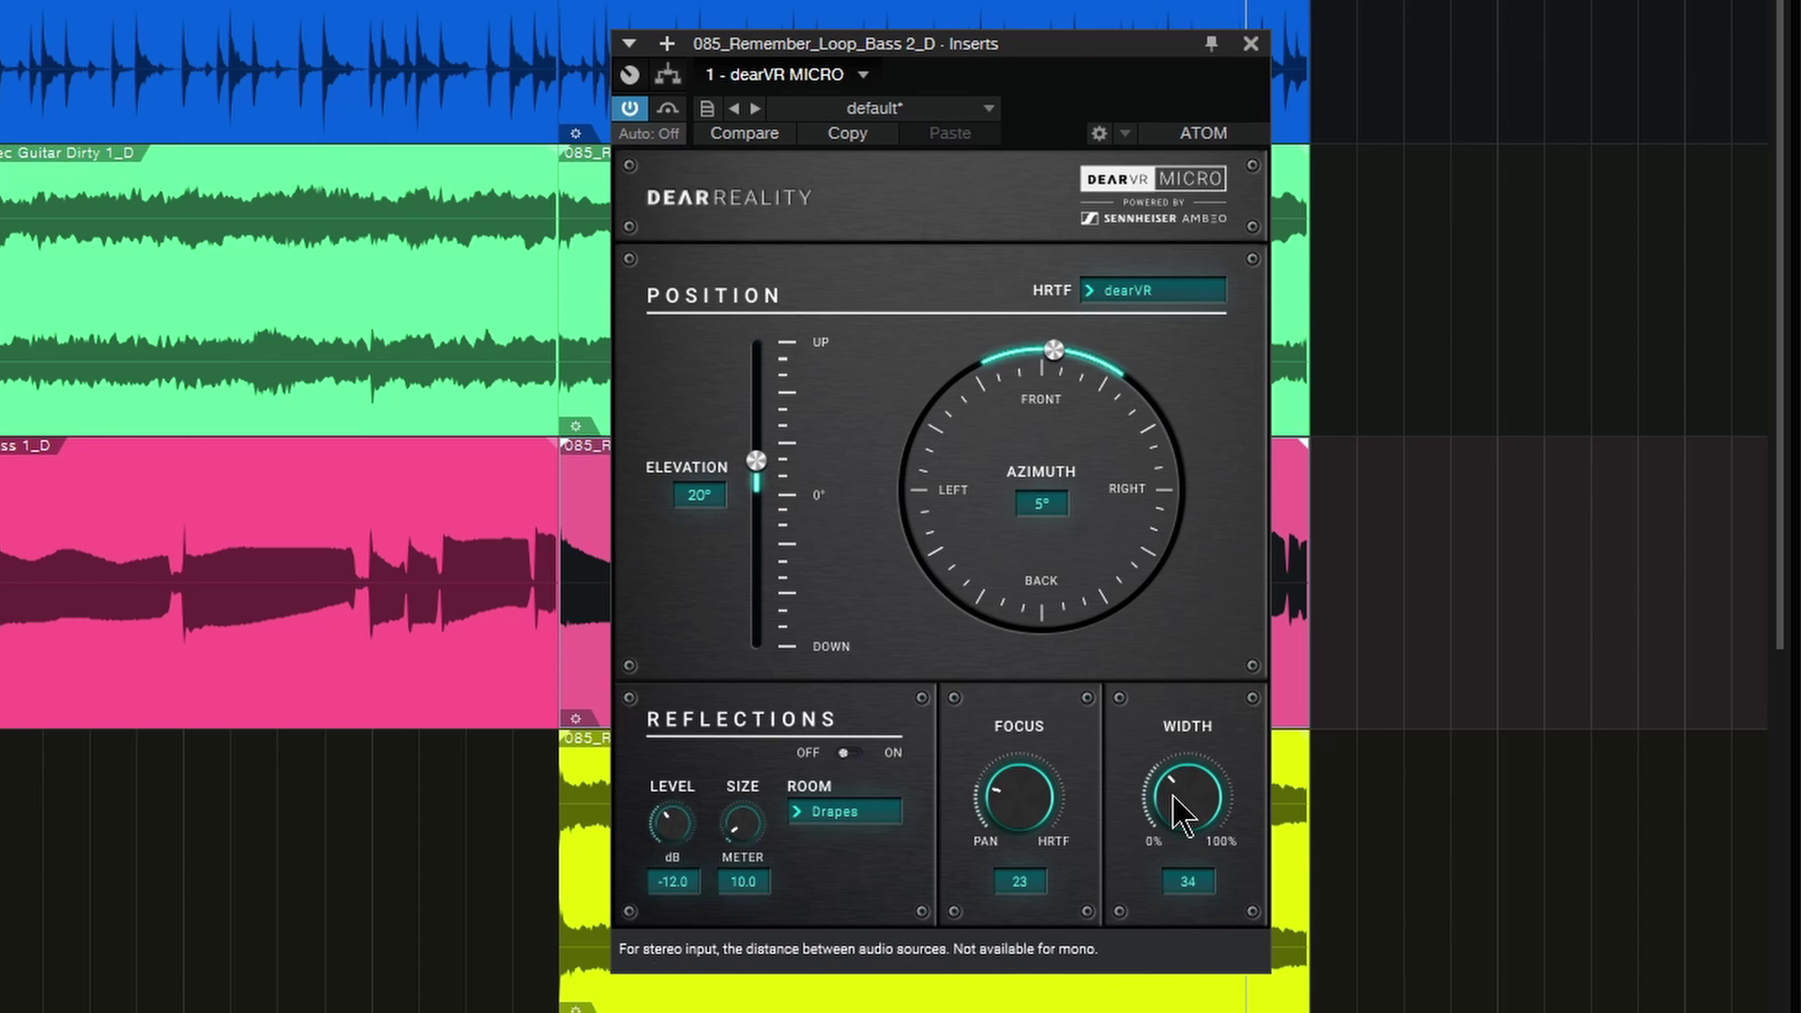
mouse_move(1178, 804)
left_mouse_down()
mouse_move(1194, 503)
mouse_move(1195, 958)
mouse_move(1204, 825)
left_mouse_up()
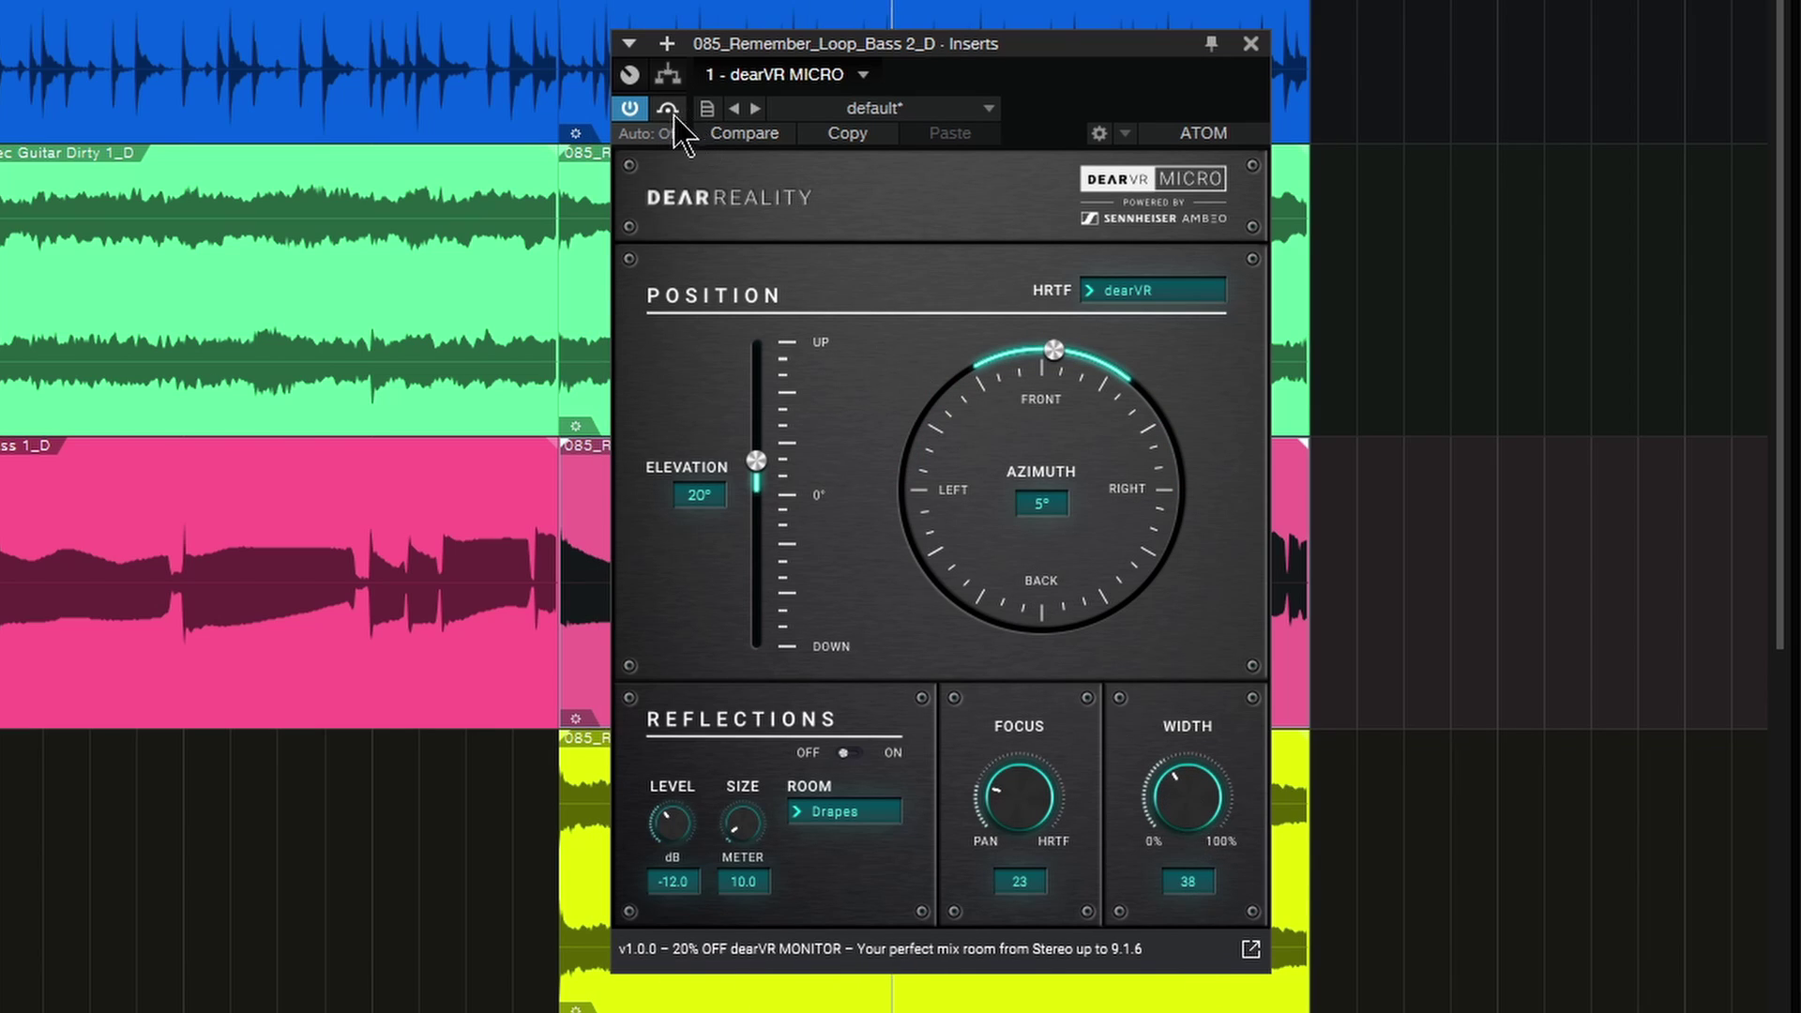
left_click(630, 107)
left_click_drag(756, 460, 757, 453)
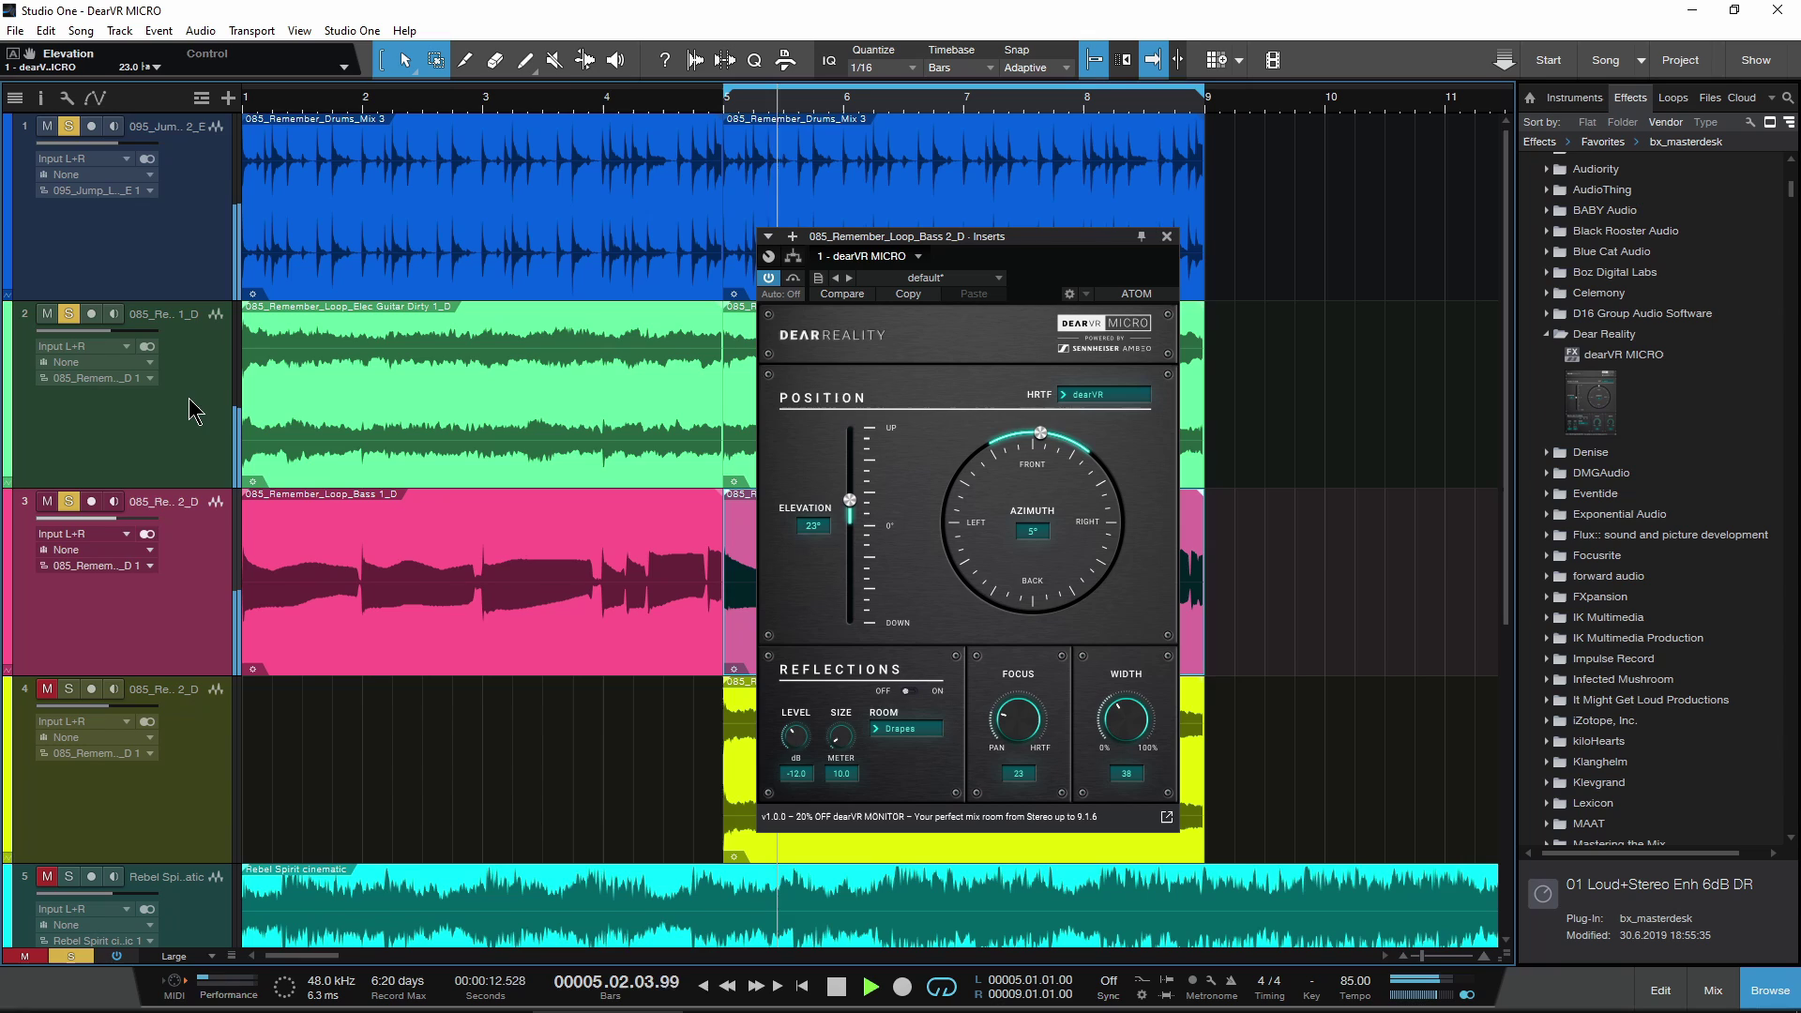
Step: Set the dirty electric guitar's width to 51 and its elevation to -58°, and stop playback
left_click(192, 410)
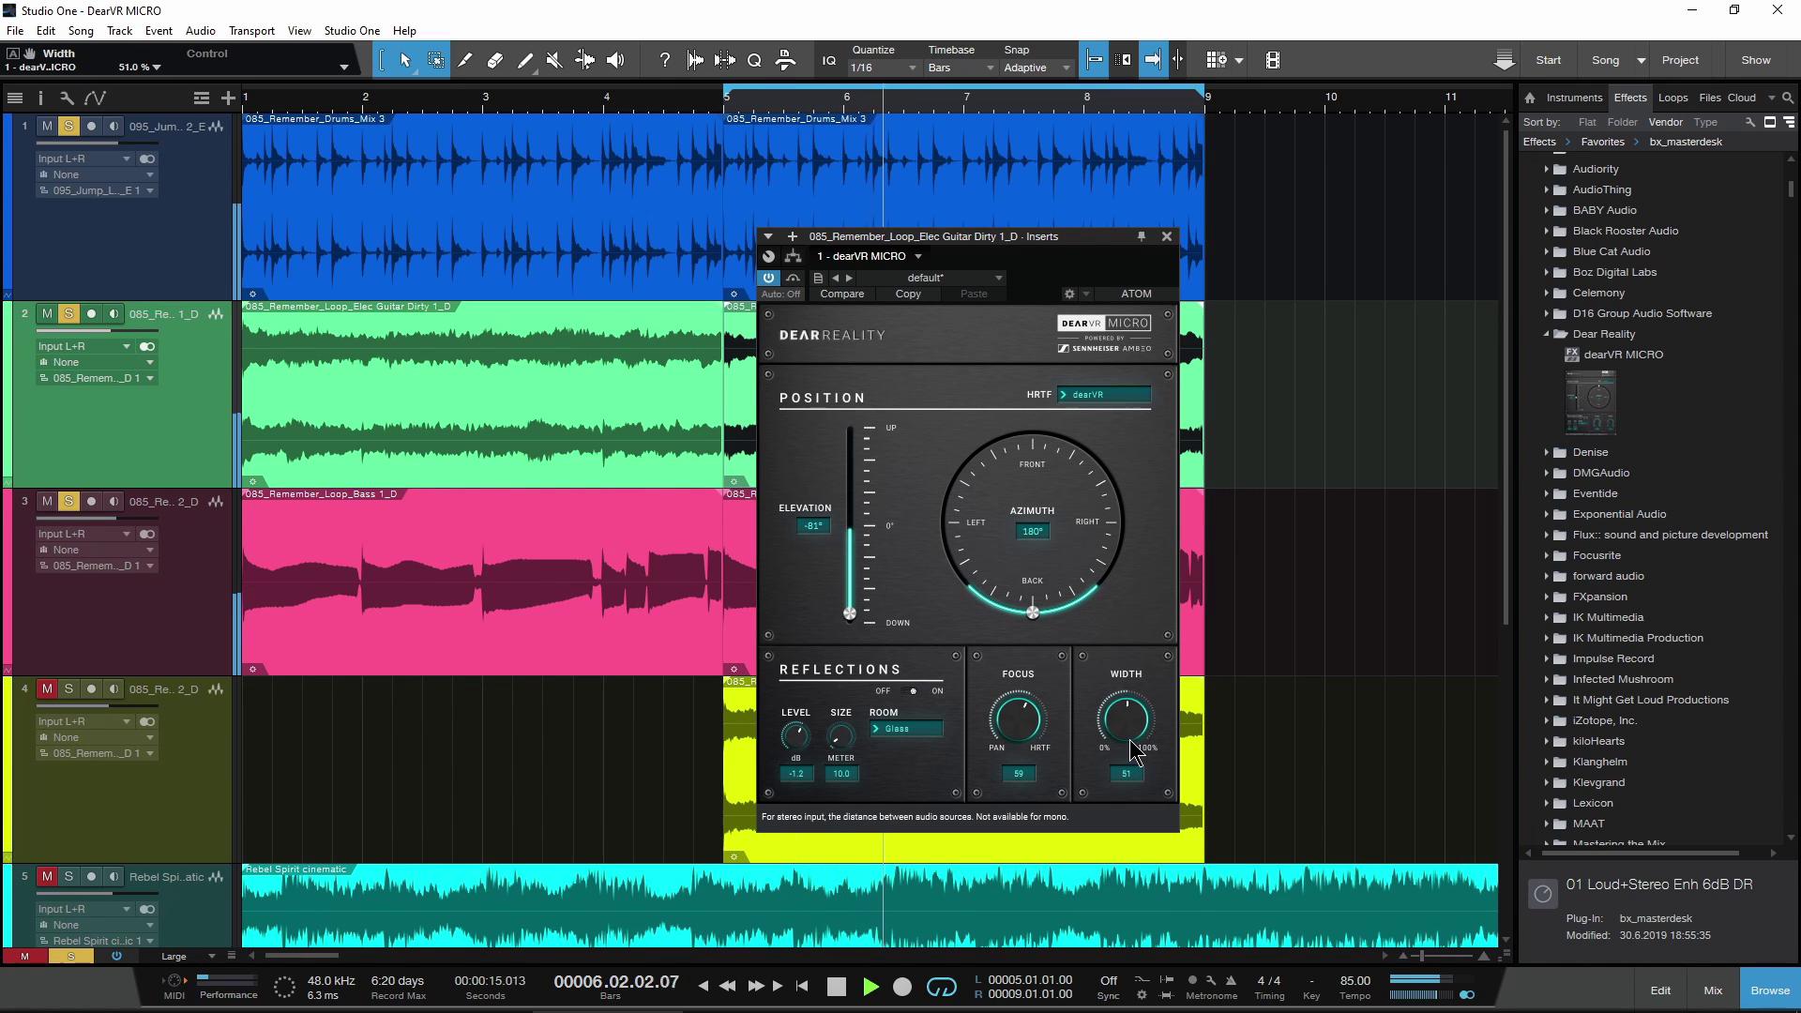
left_click_drag(850, 614, 855, 600)
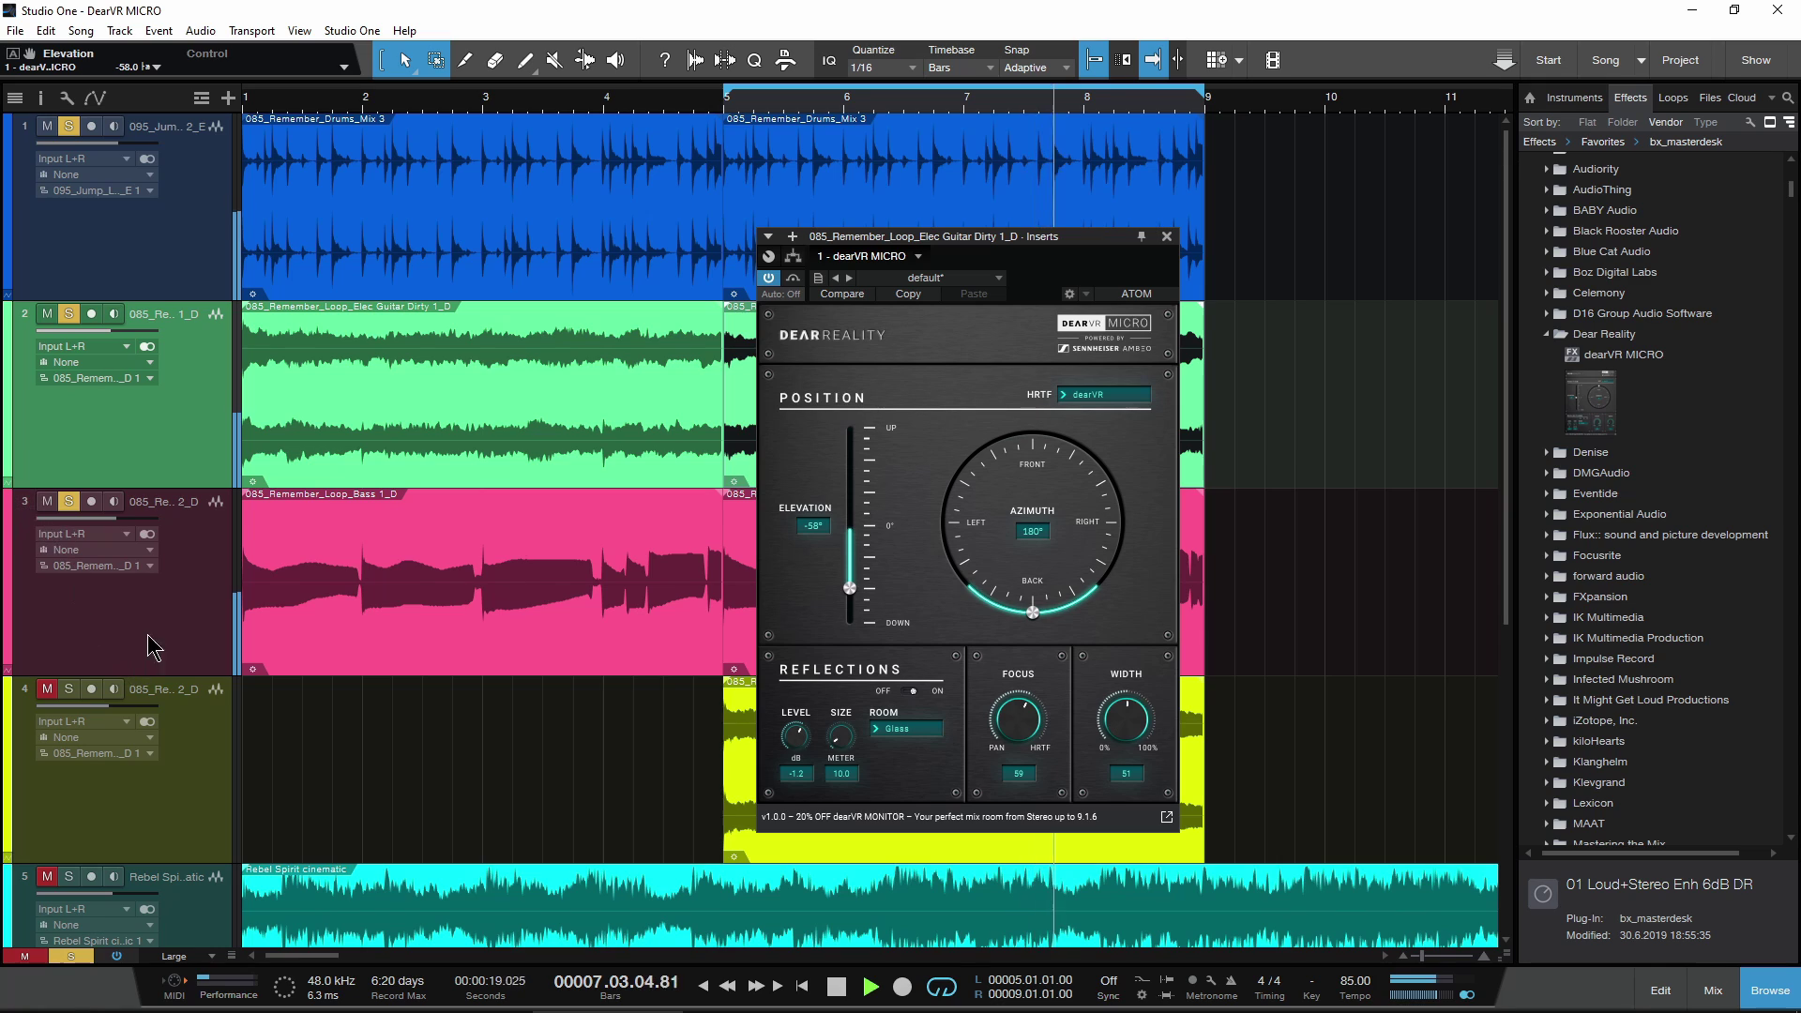
key("space")
Step: Isolate the lead guitar track by soloing it and unsoloing the others, and audition it with its dearVR MICRO open
left_click(72, 690)
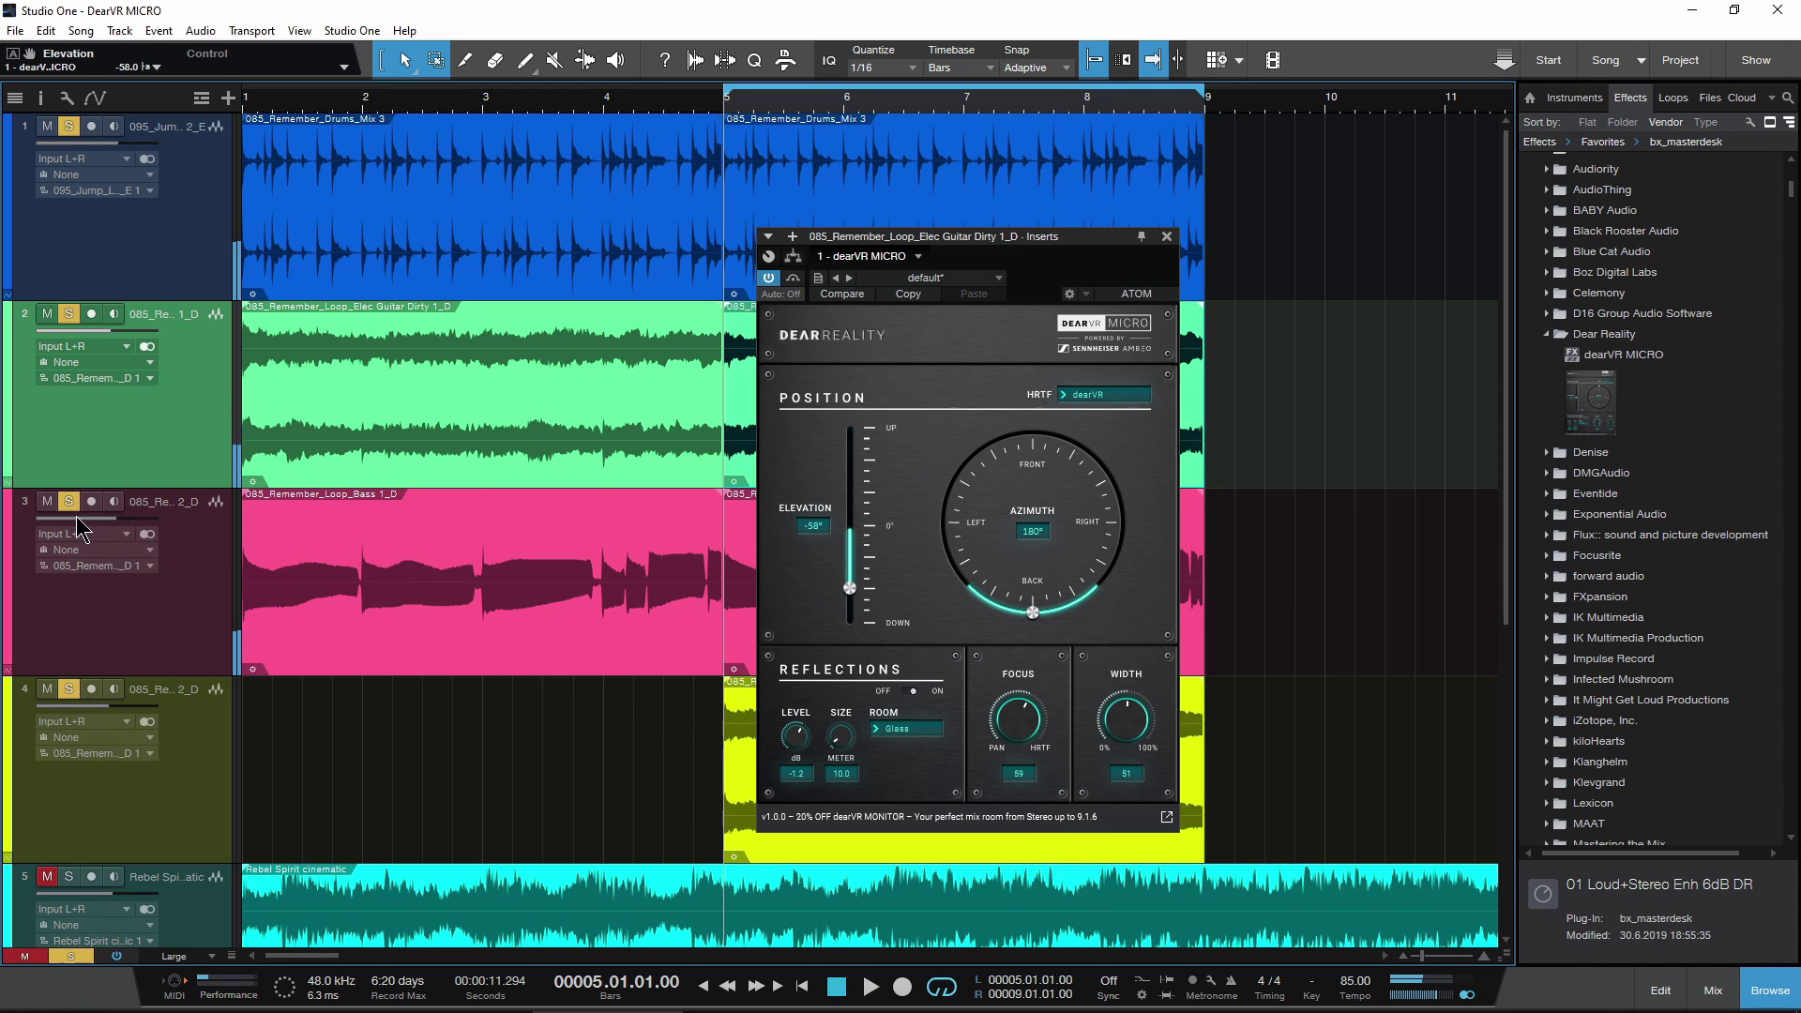
left_click(82, 528)
left_click(69, 313)
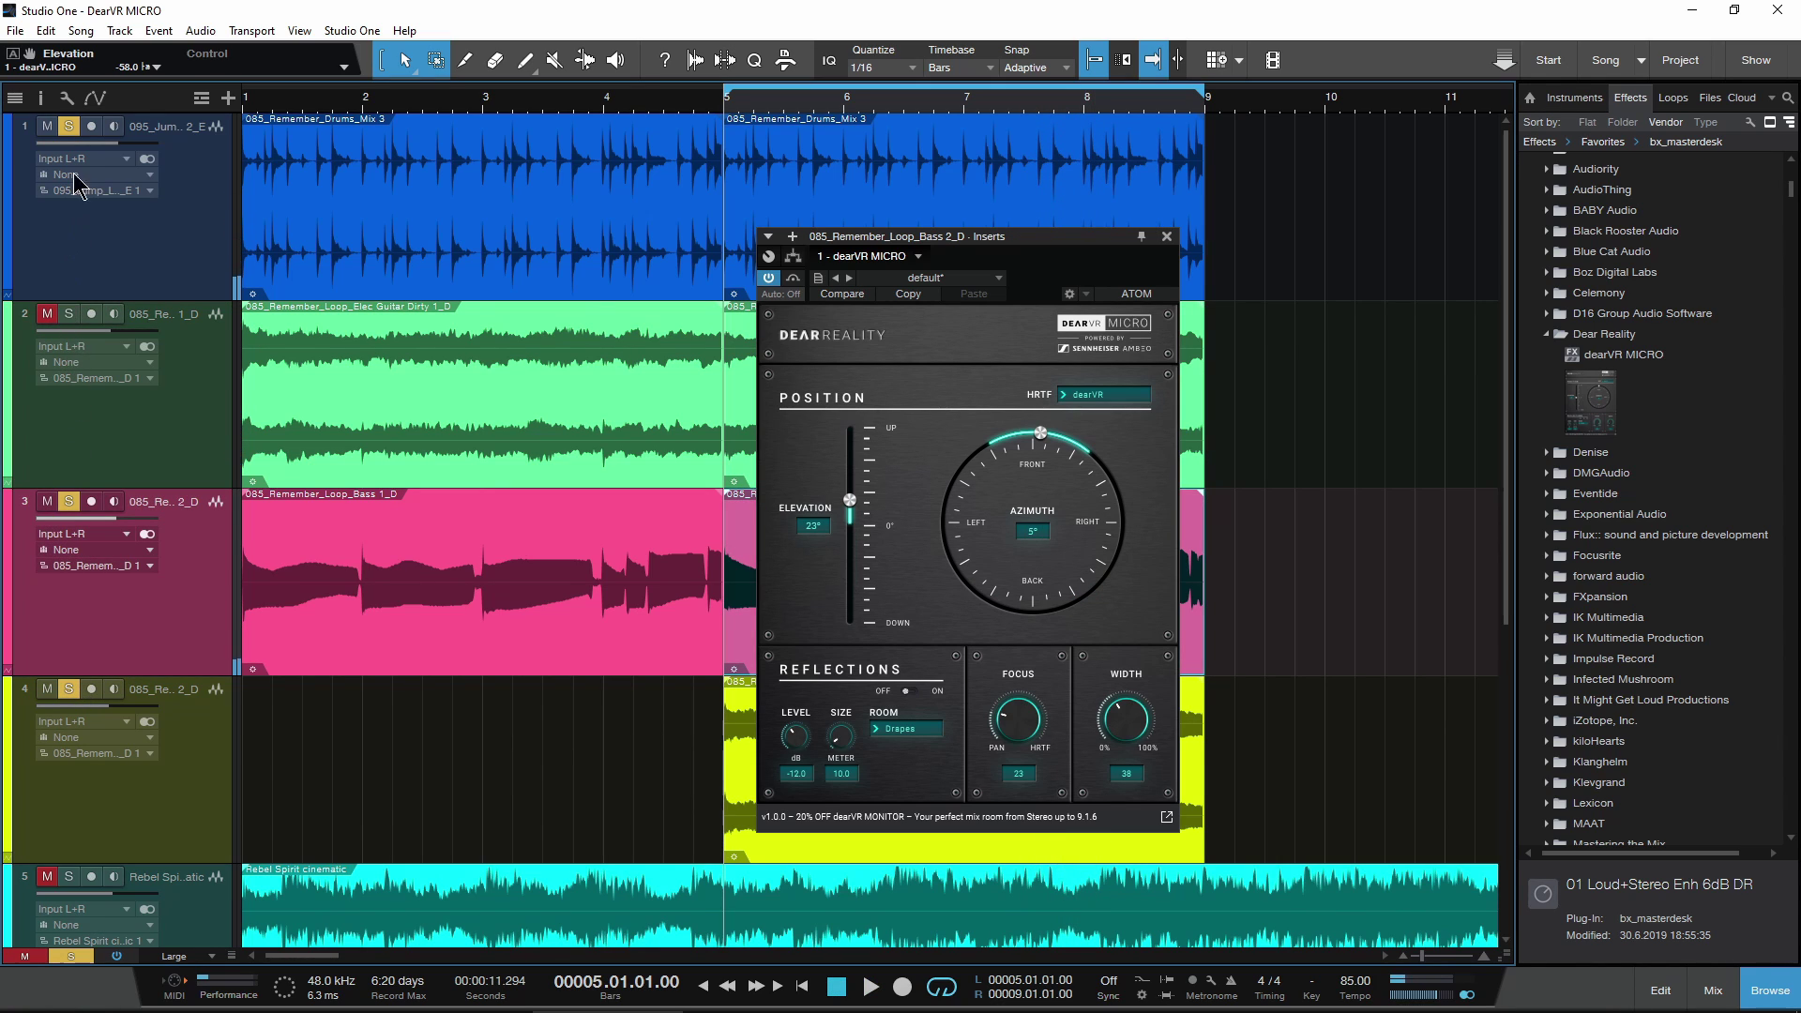
left_click(68, 501)
key("space")
left_click(181, 699)
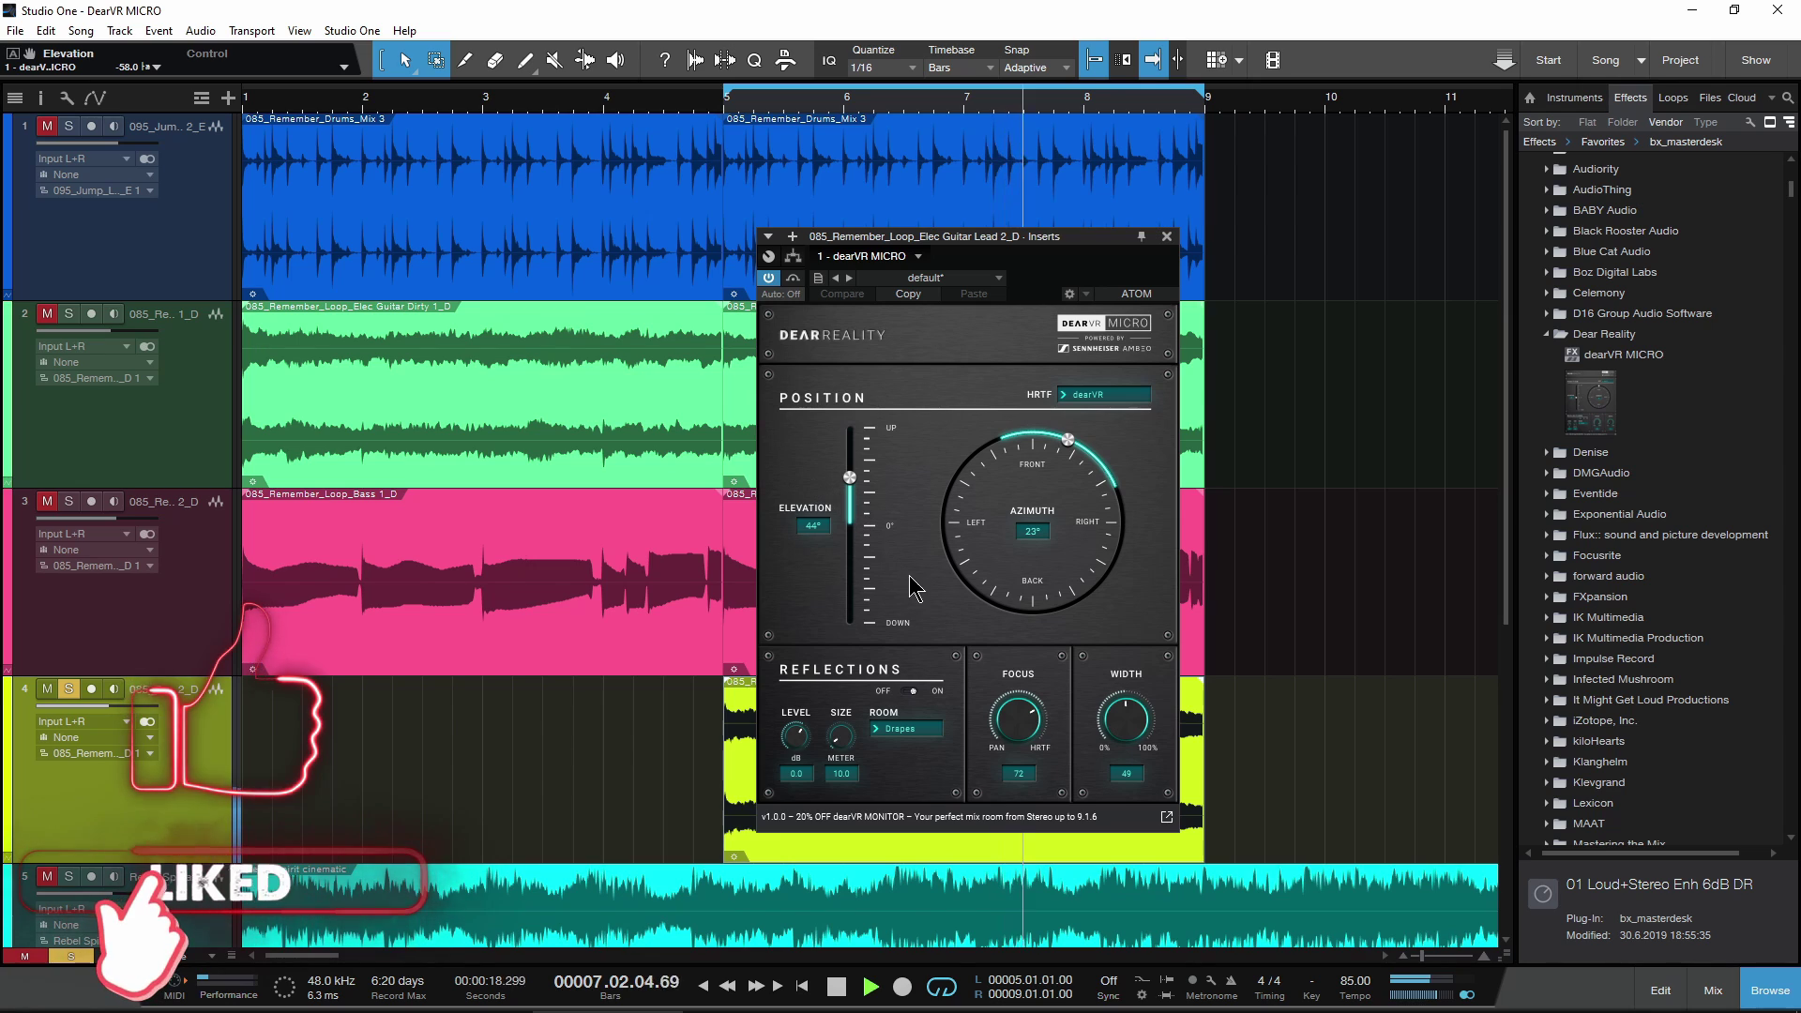
key("space")
Step: Set the lead guitar's elevation to 31°, focus to 67 and width to 51, keeping Drapes as the reflection room
mouse_move(850, 476)
left_mouse_down()
mouse_move(851, 515)
mouse_move(850, 501)
left_mouse_up()
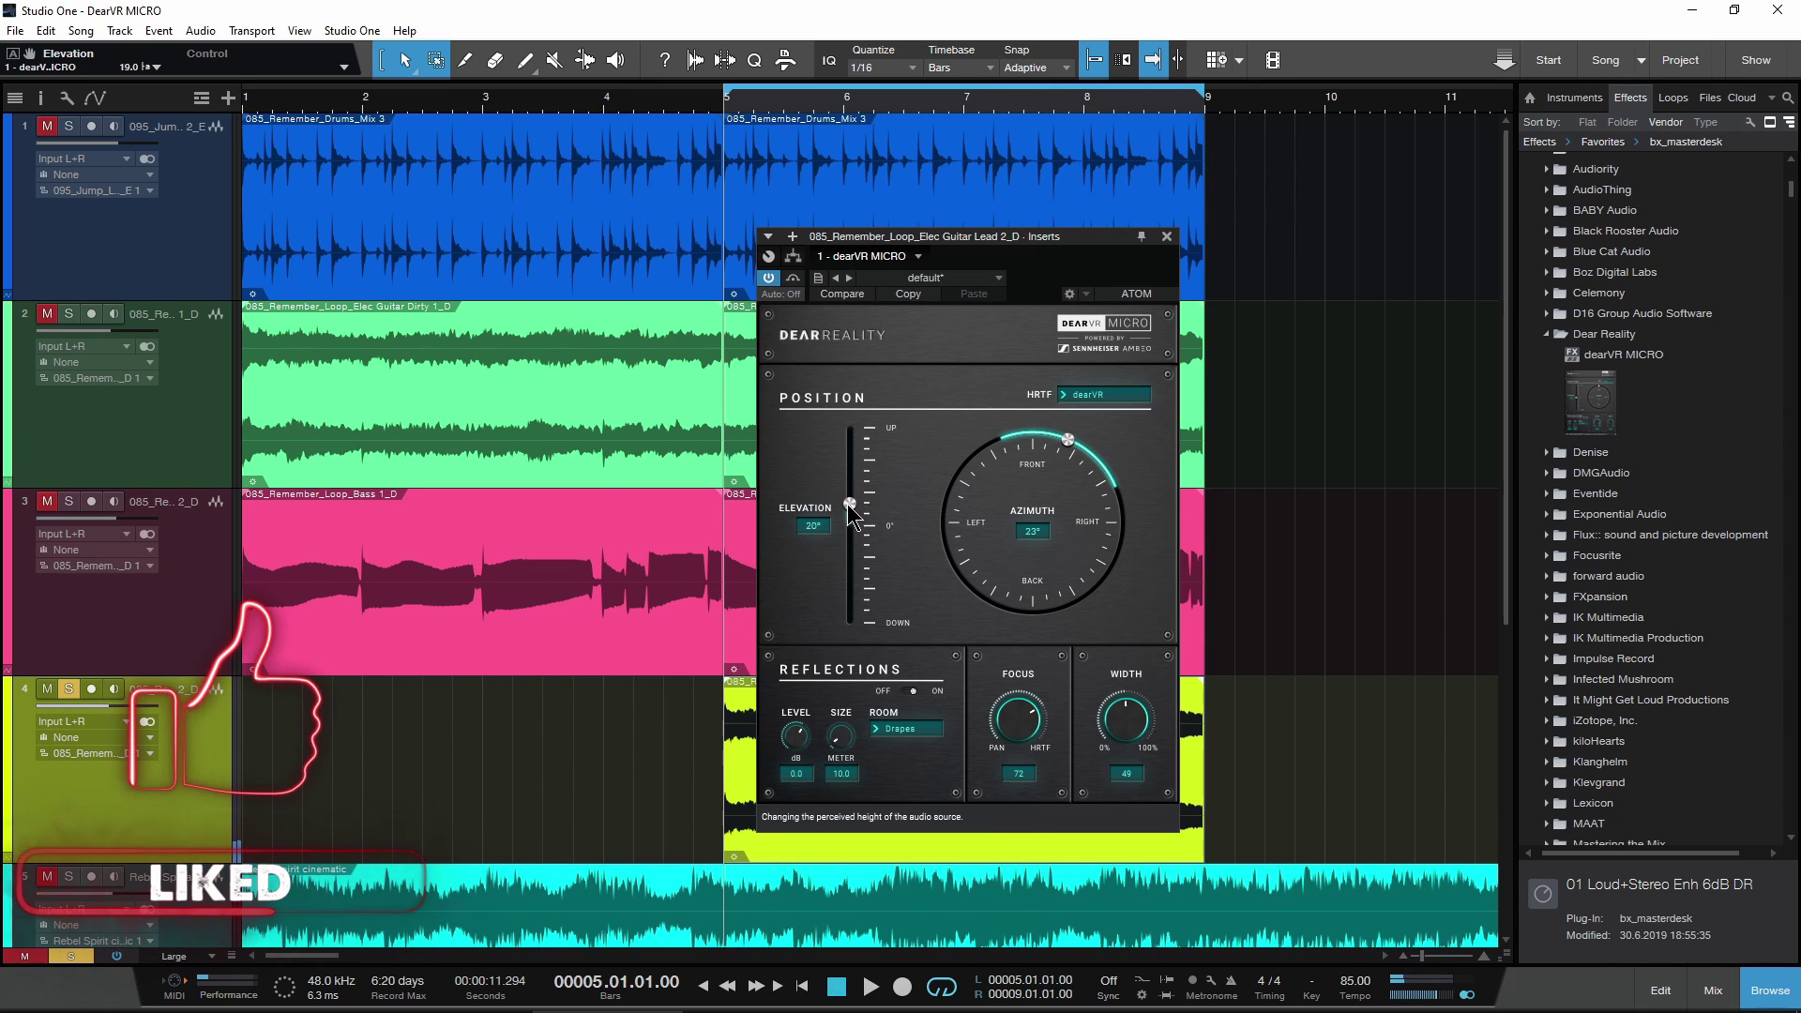
left_click_drag(1067, 439, 1047, 441)
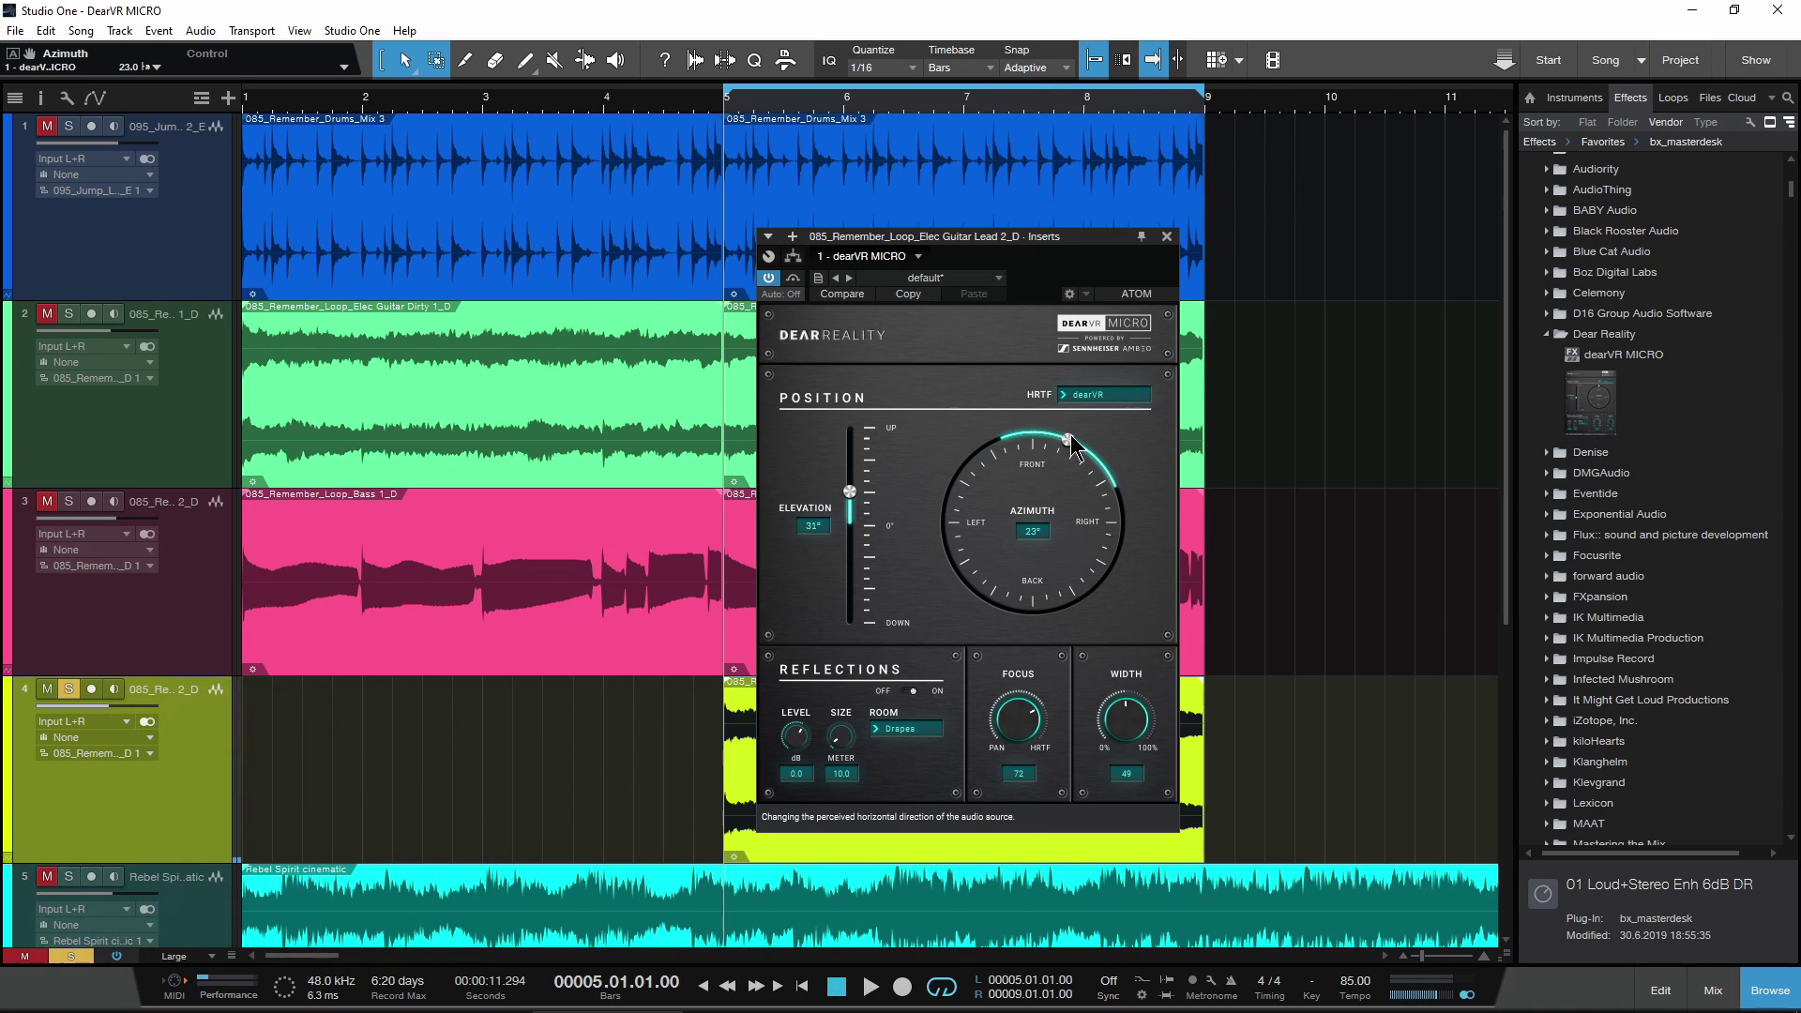
left_click_drag(1147, 737, 1137, 741)
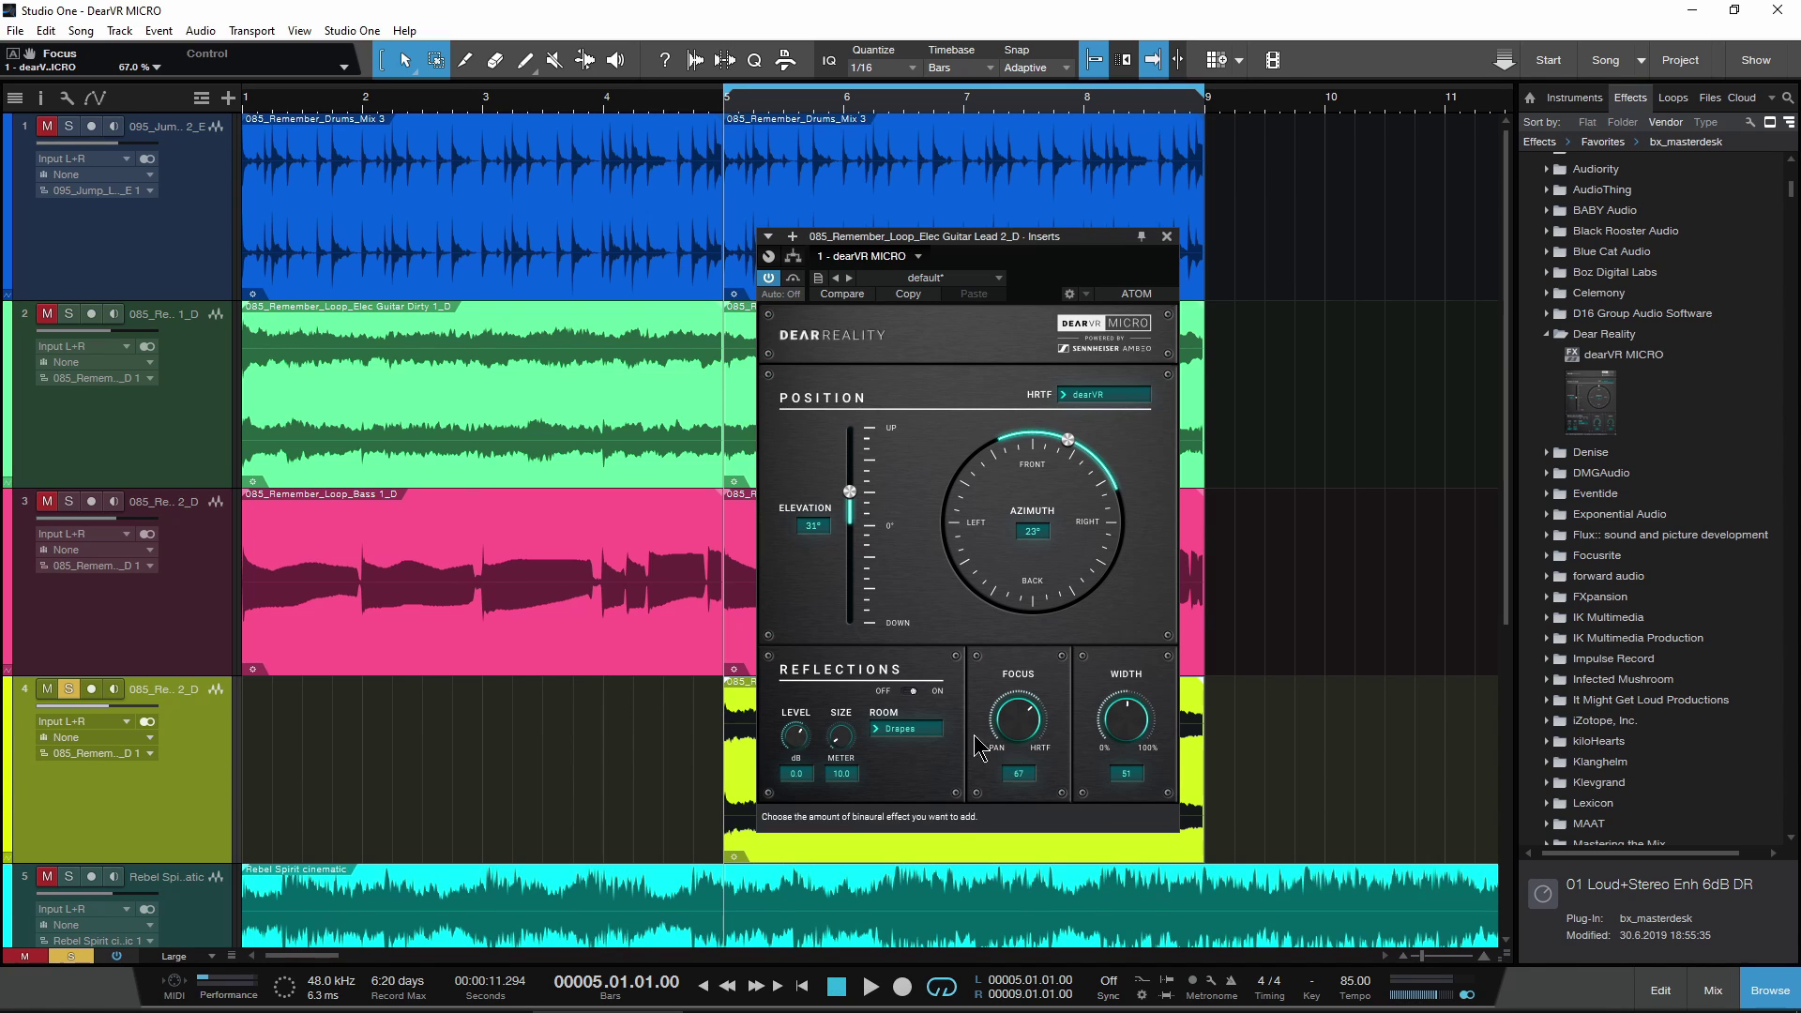
left_click(887, 732)
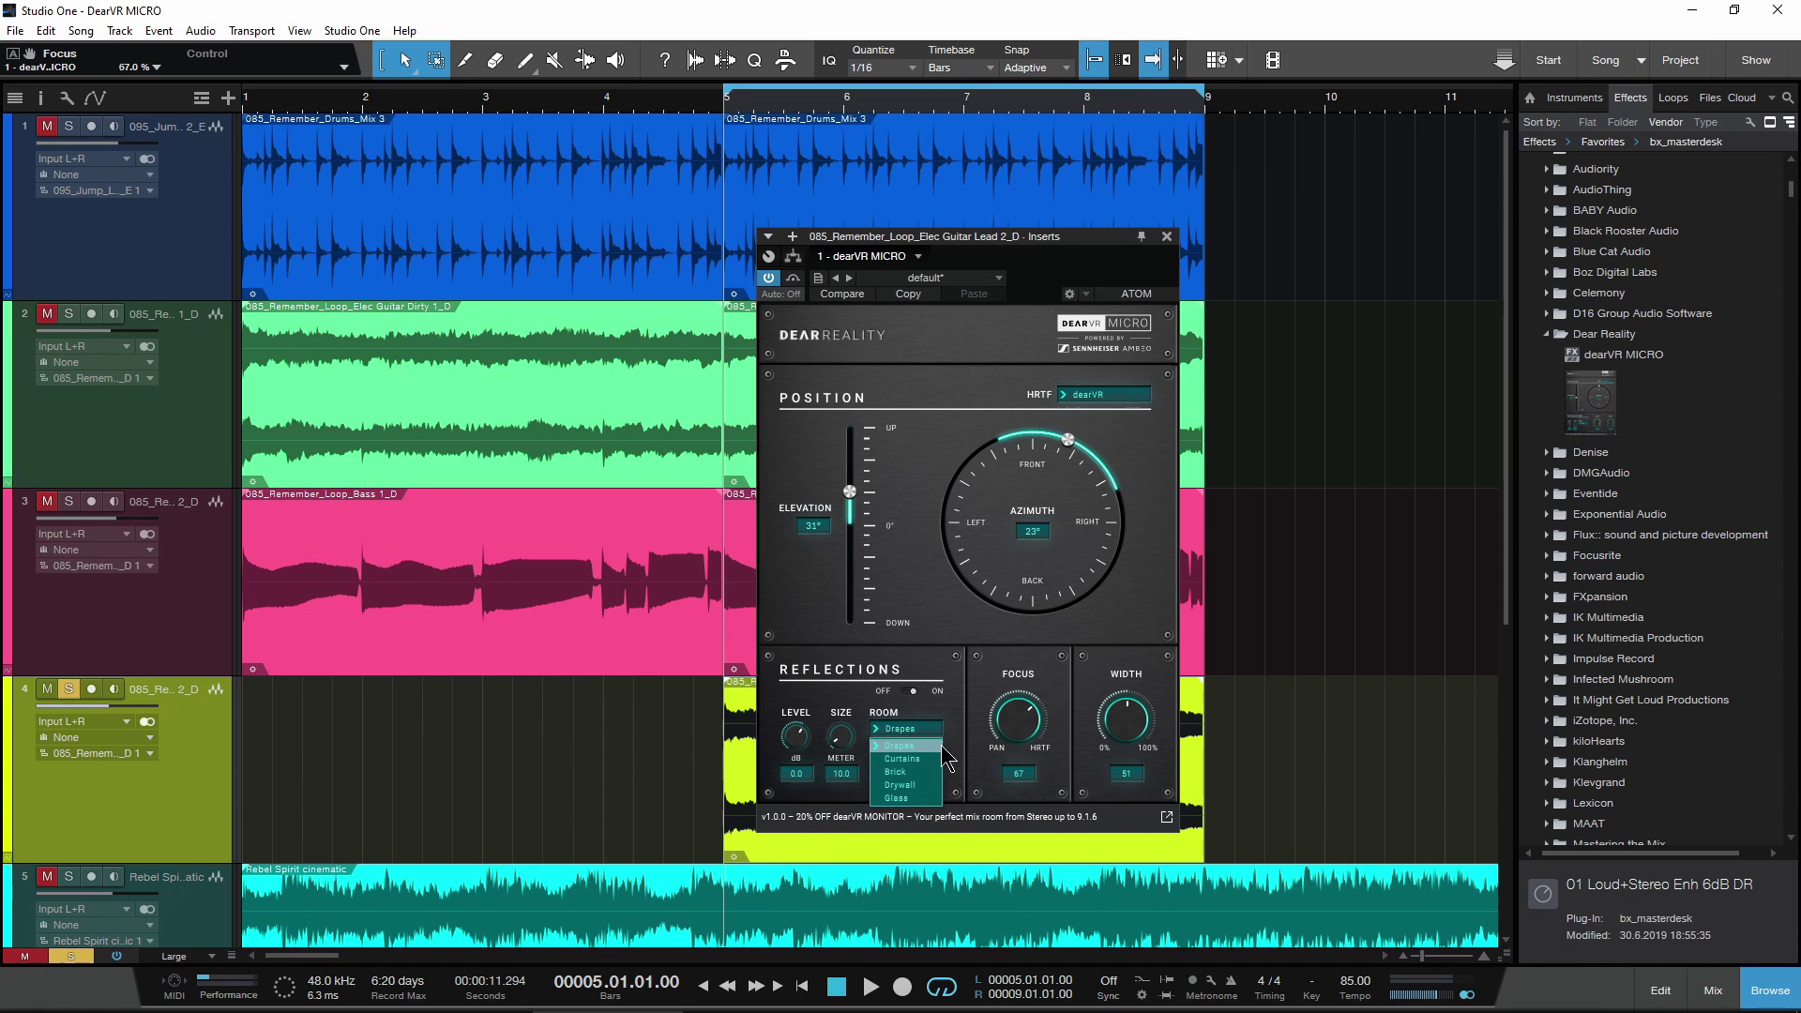
left_click(895, 758)
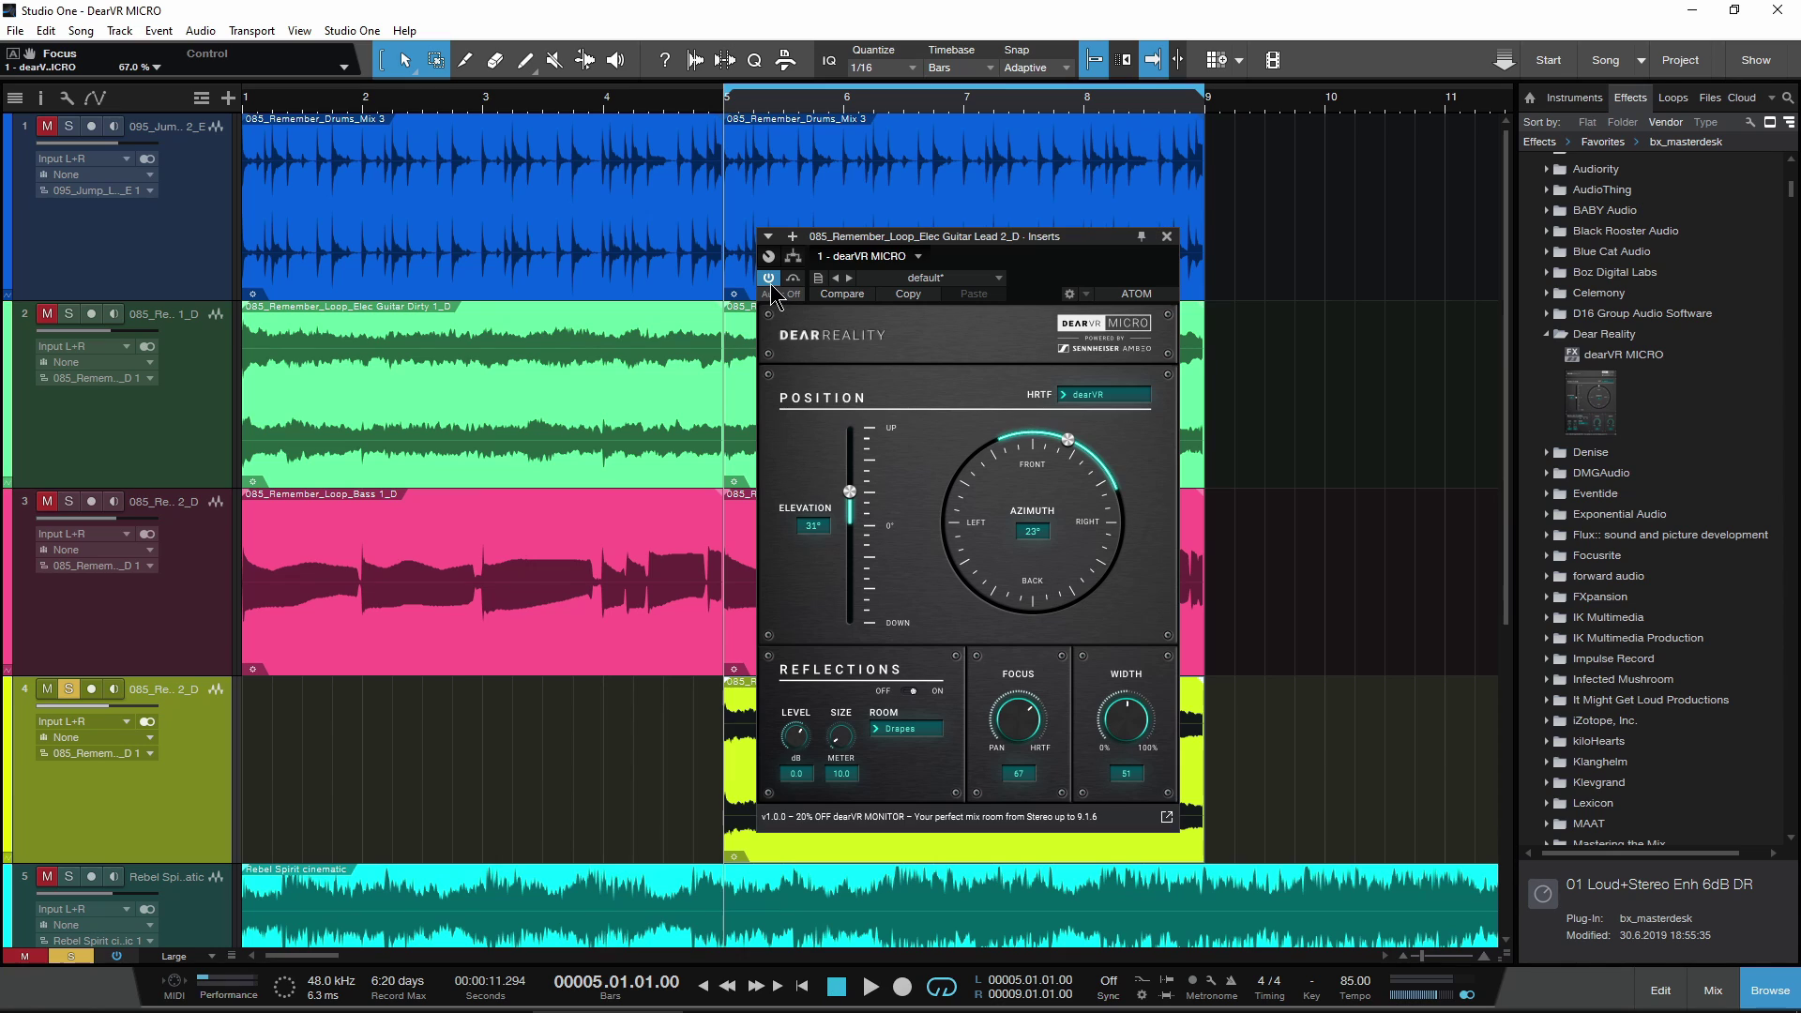
Step: Play the lead guitar with the plugin bypassed, solo the bass, dirty guitar and drum tracks with it, and re-enable the plugin
key("space")
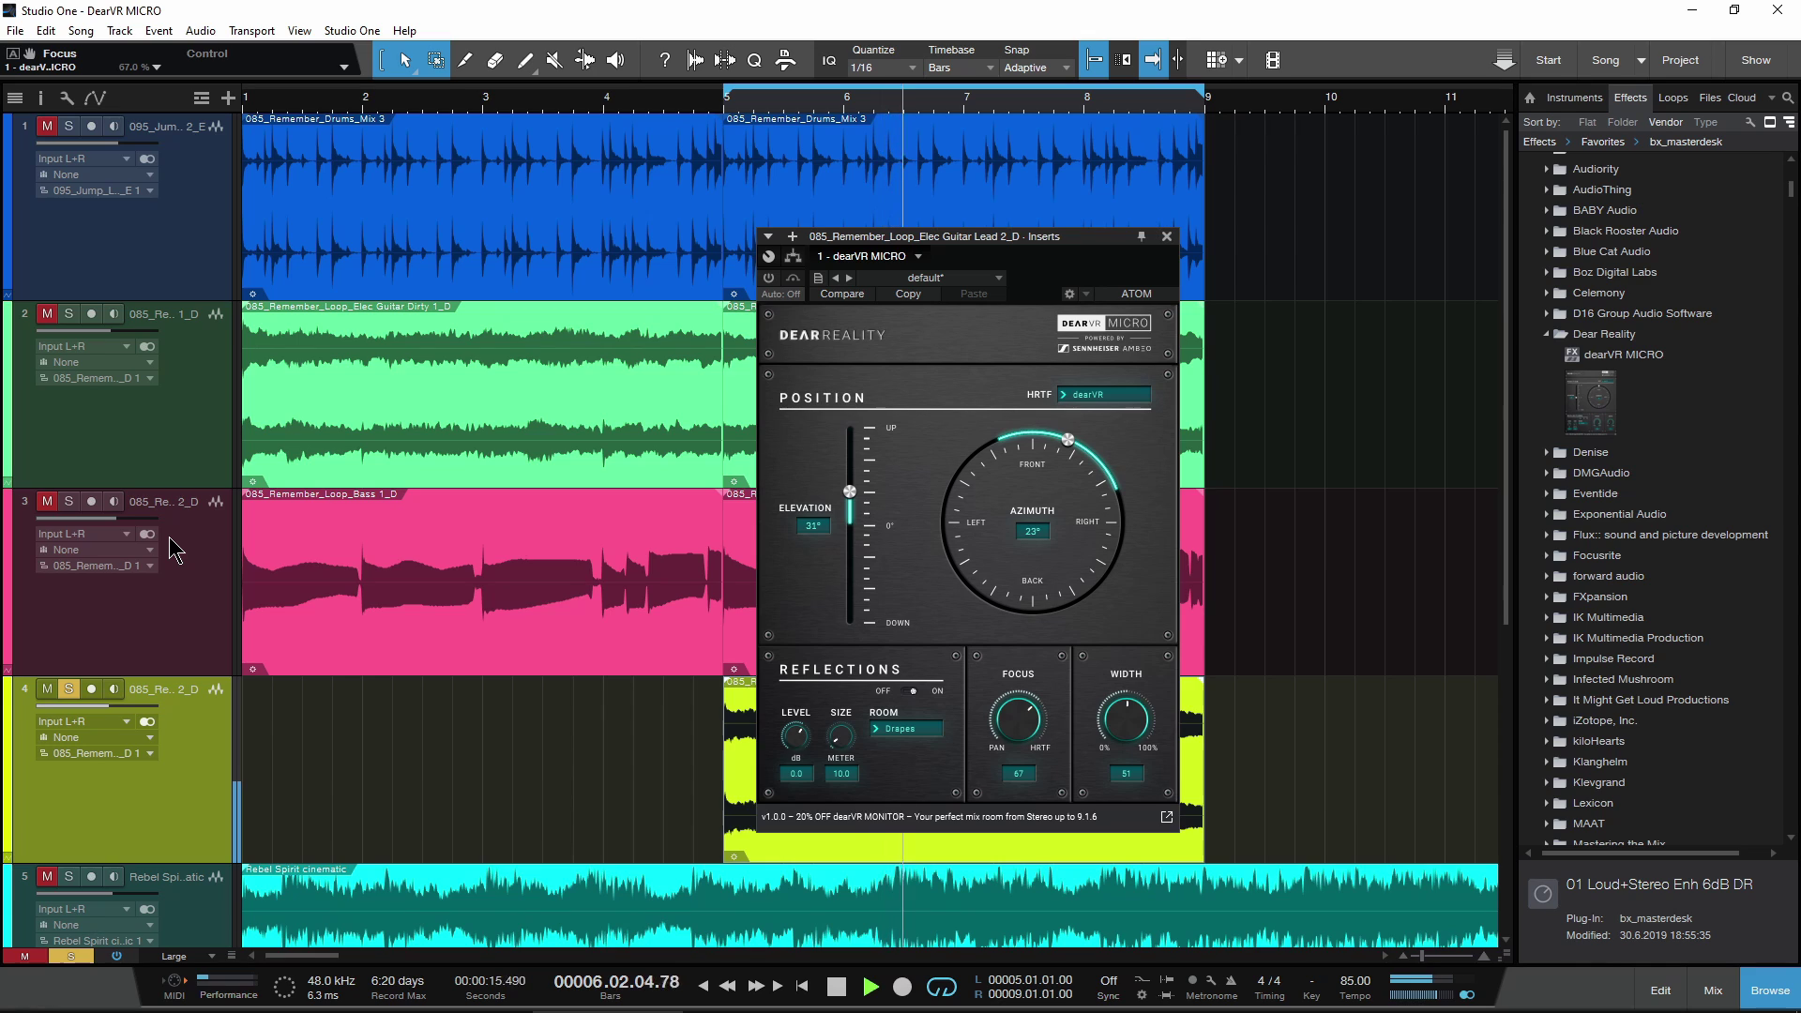
left_click(69, 502)
left_click(69, 315)
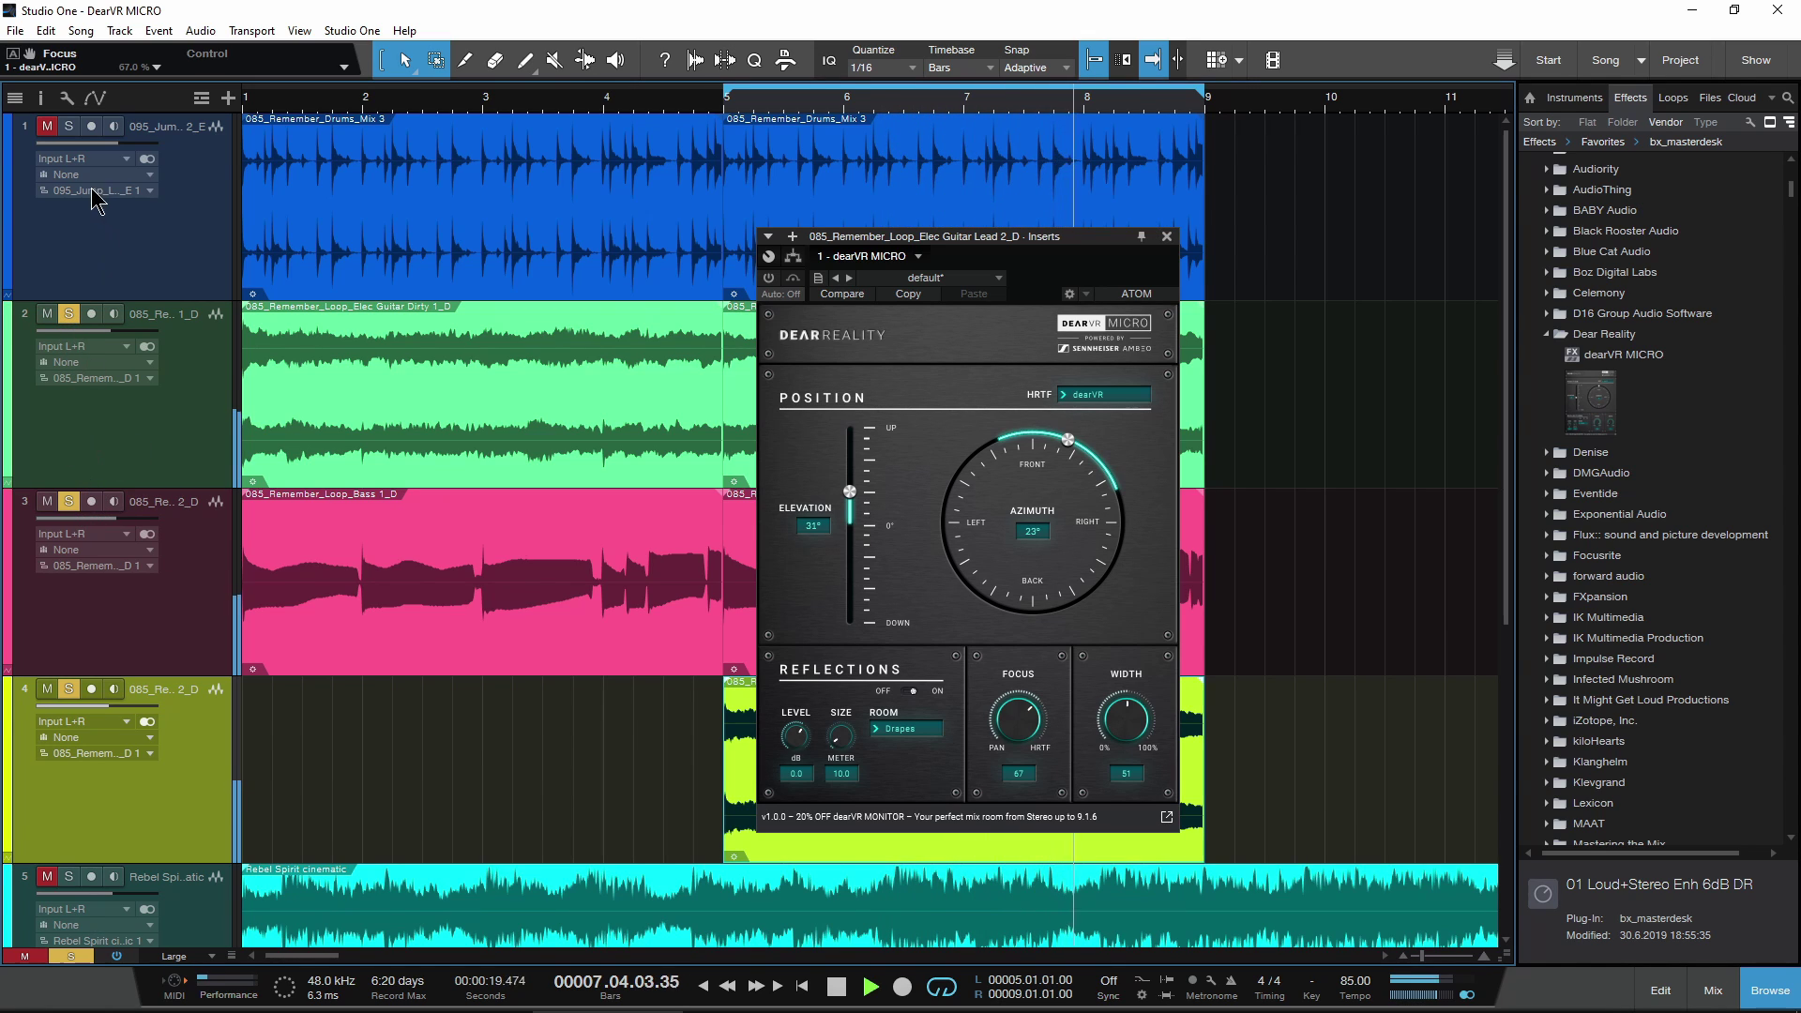
left_click(68, 127)
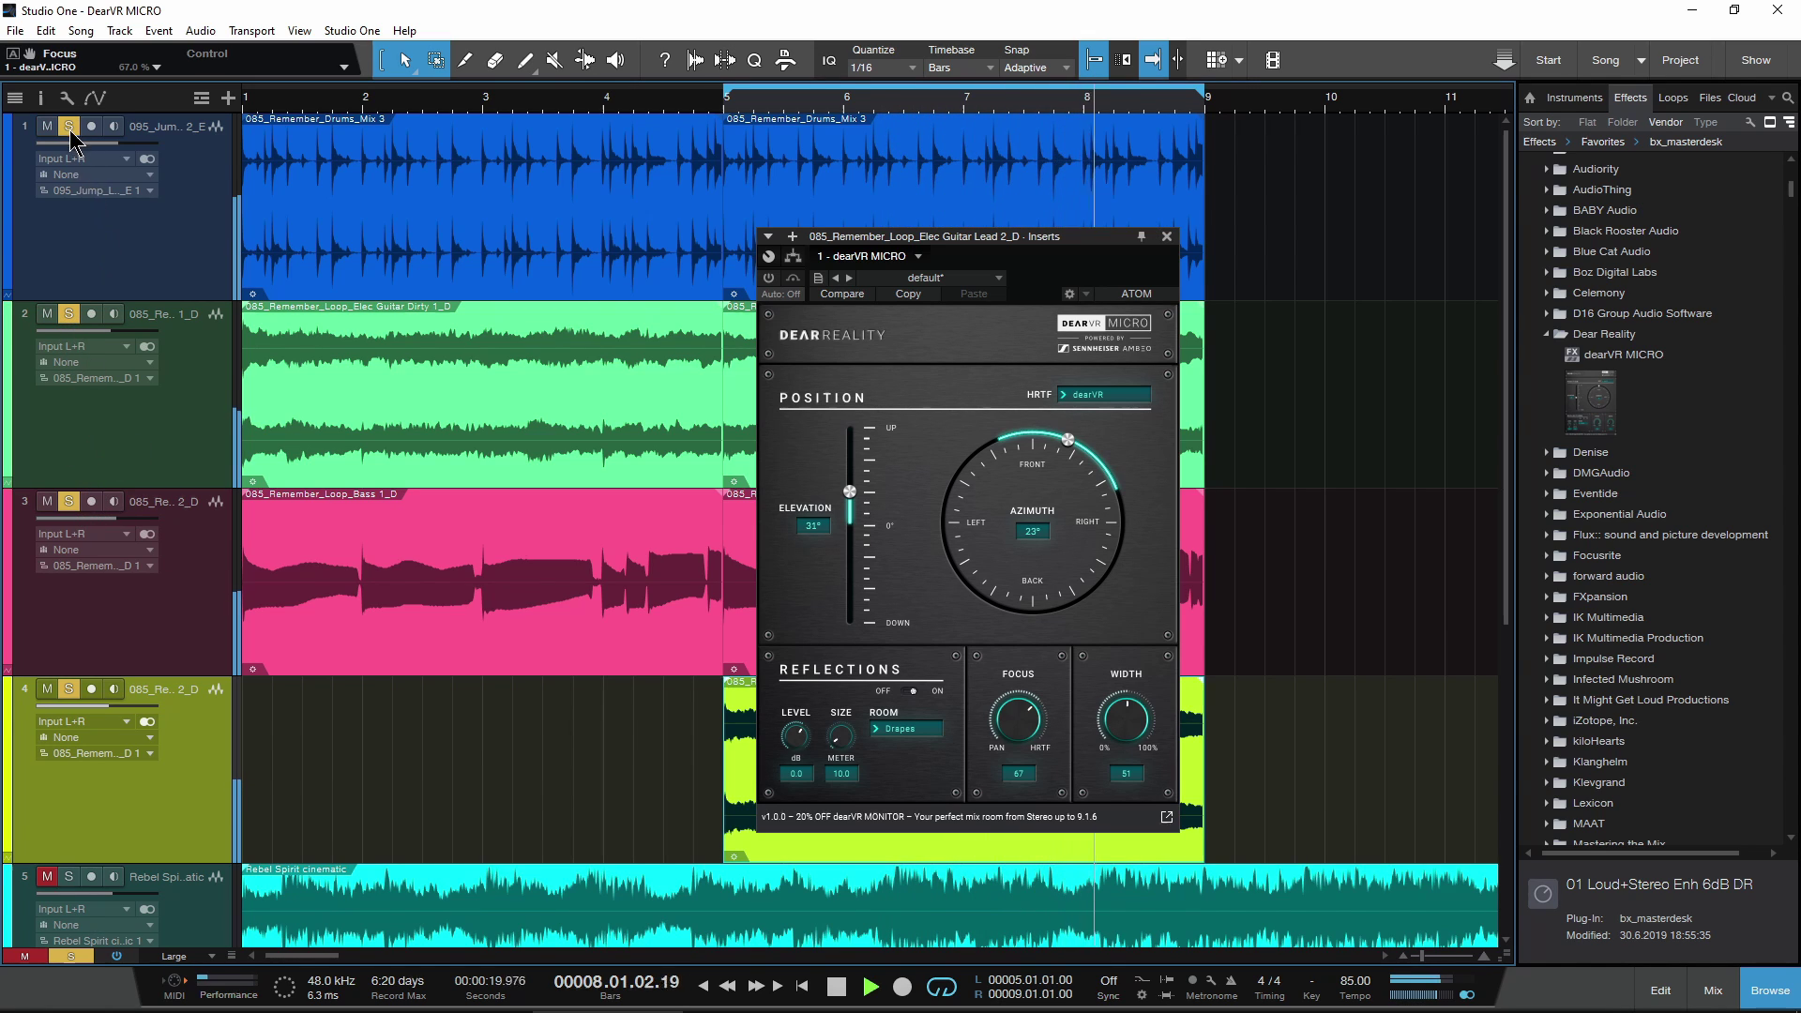
left_click(768, 279)
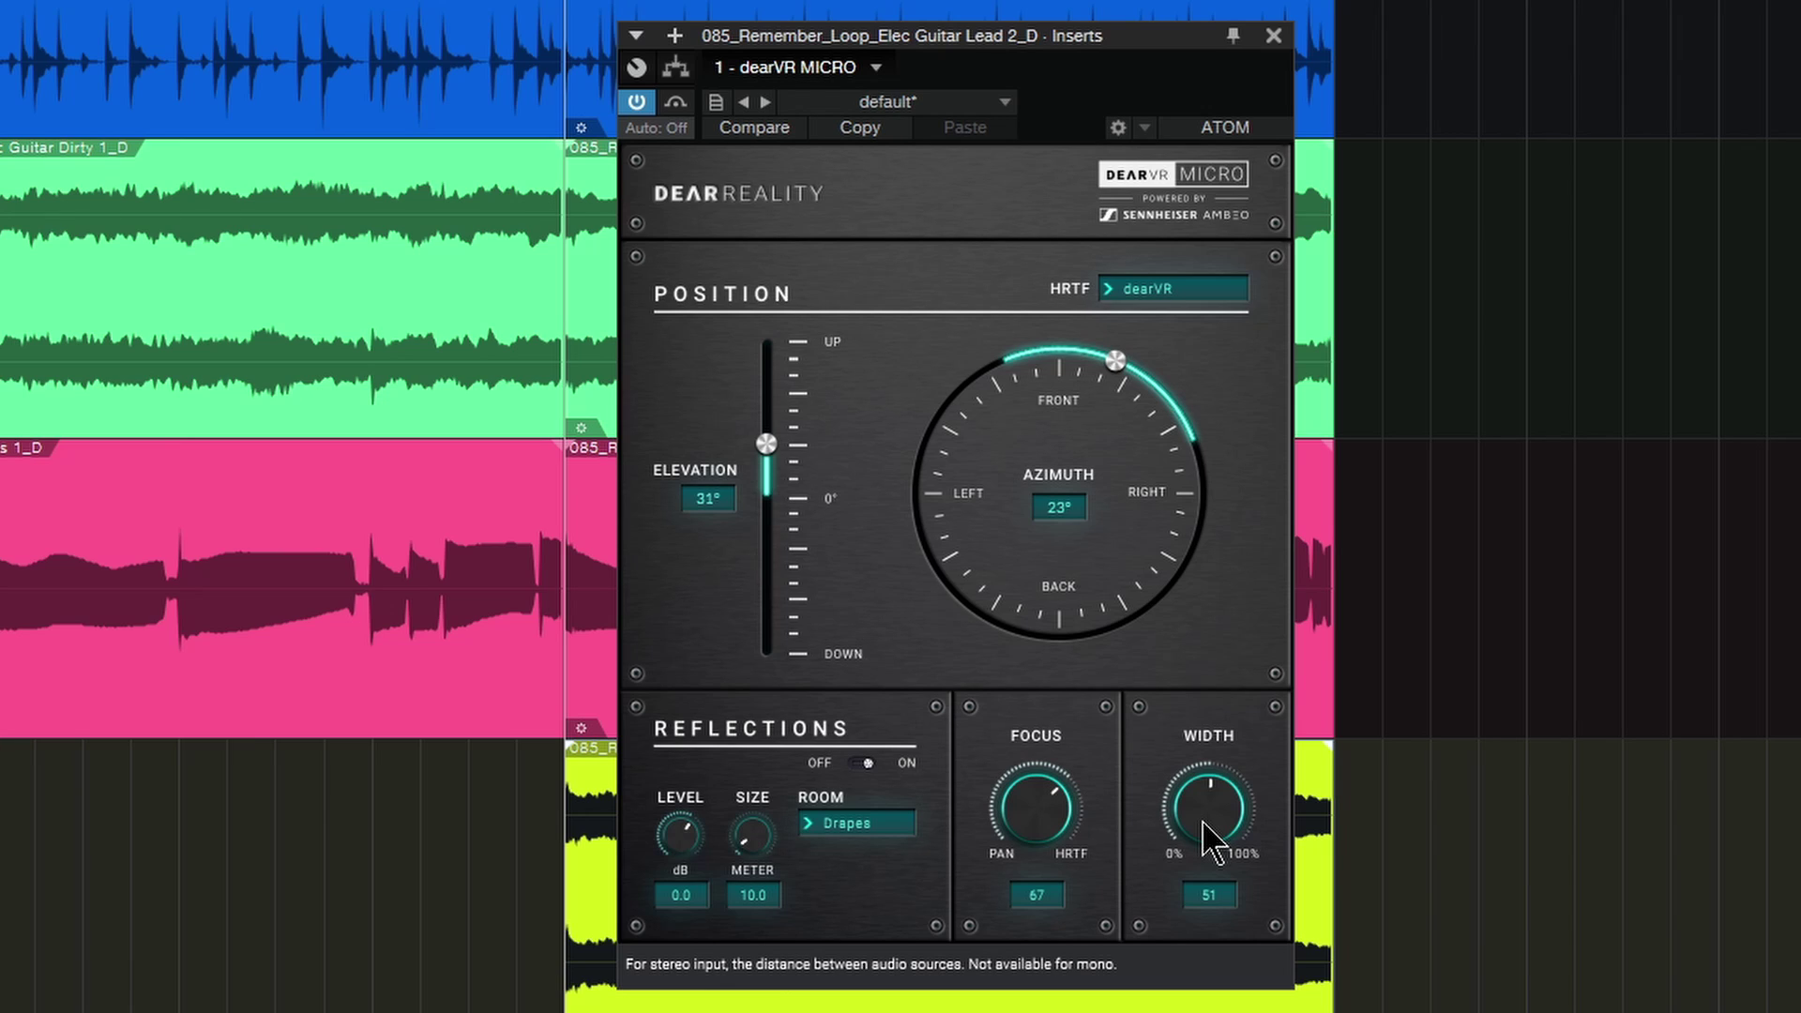
Step: Close the lead guitar's plugin, clear all solos, and play the Rebel Spirit cinematic track soloed with its dearVR MICRO open
left_click(1273, 38)
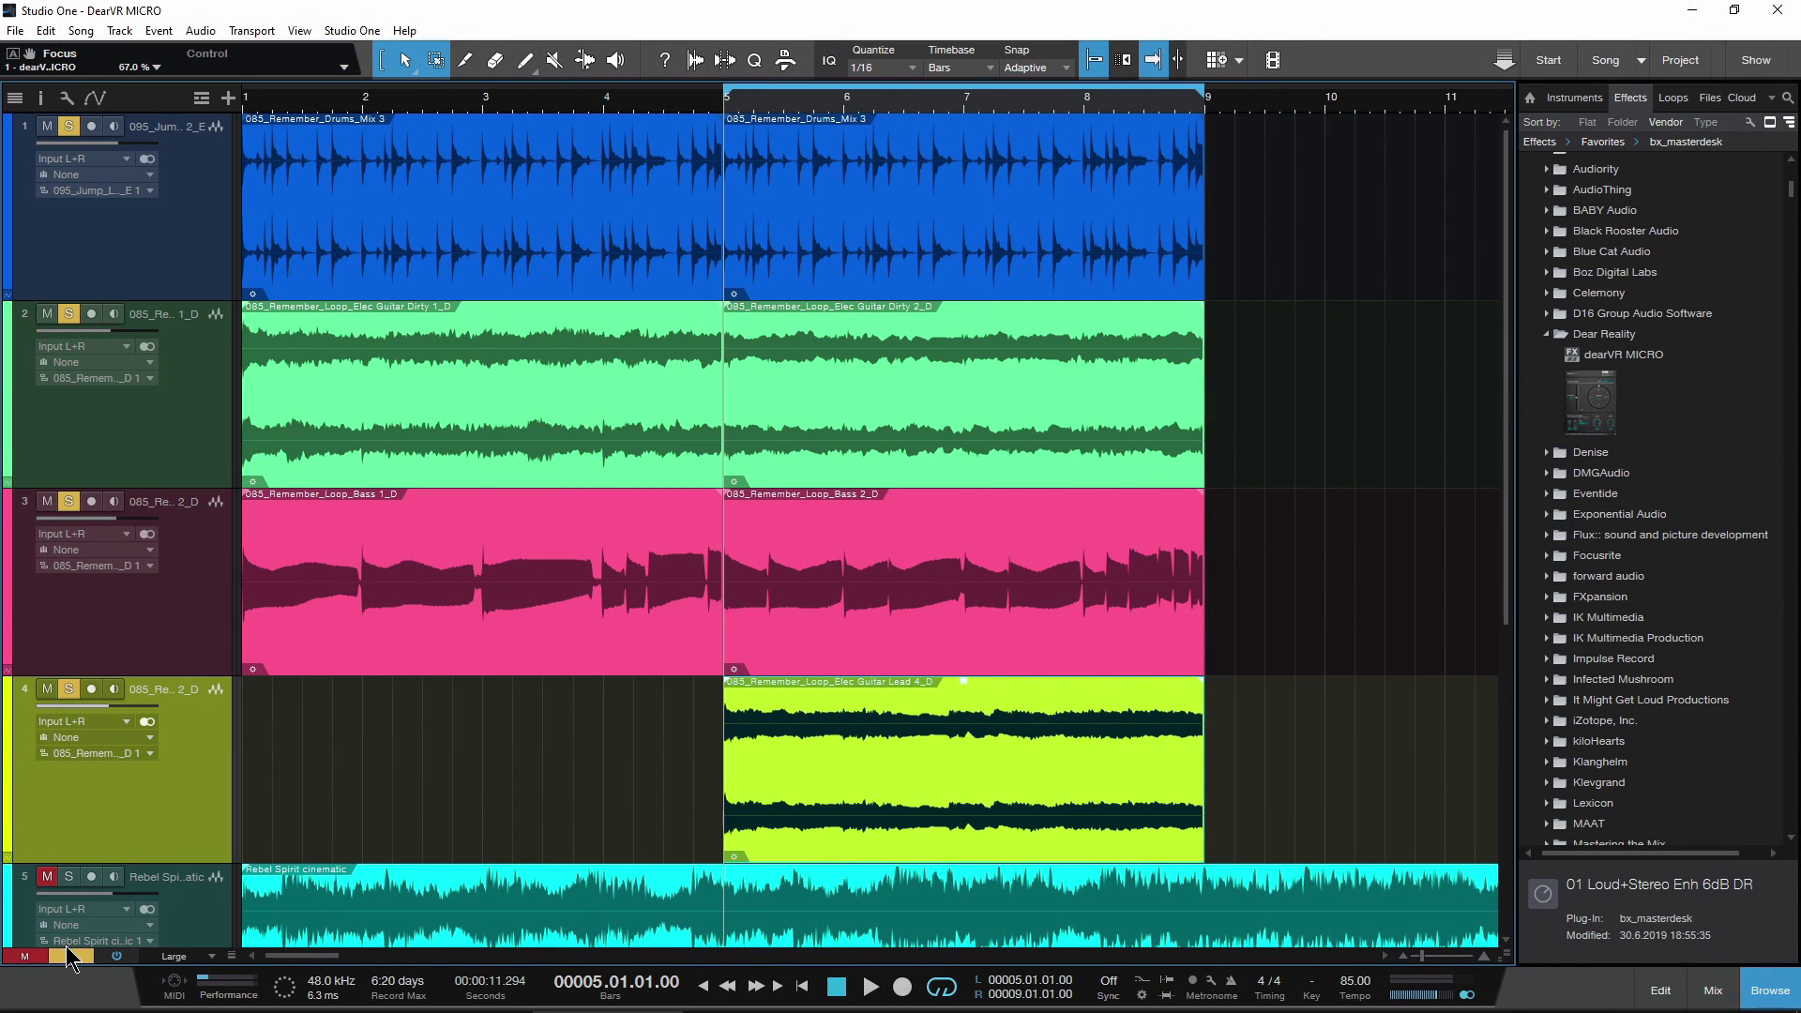
left_click(69, 953)
scroll(447, 482, "down", 5)
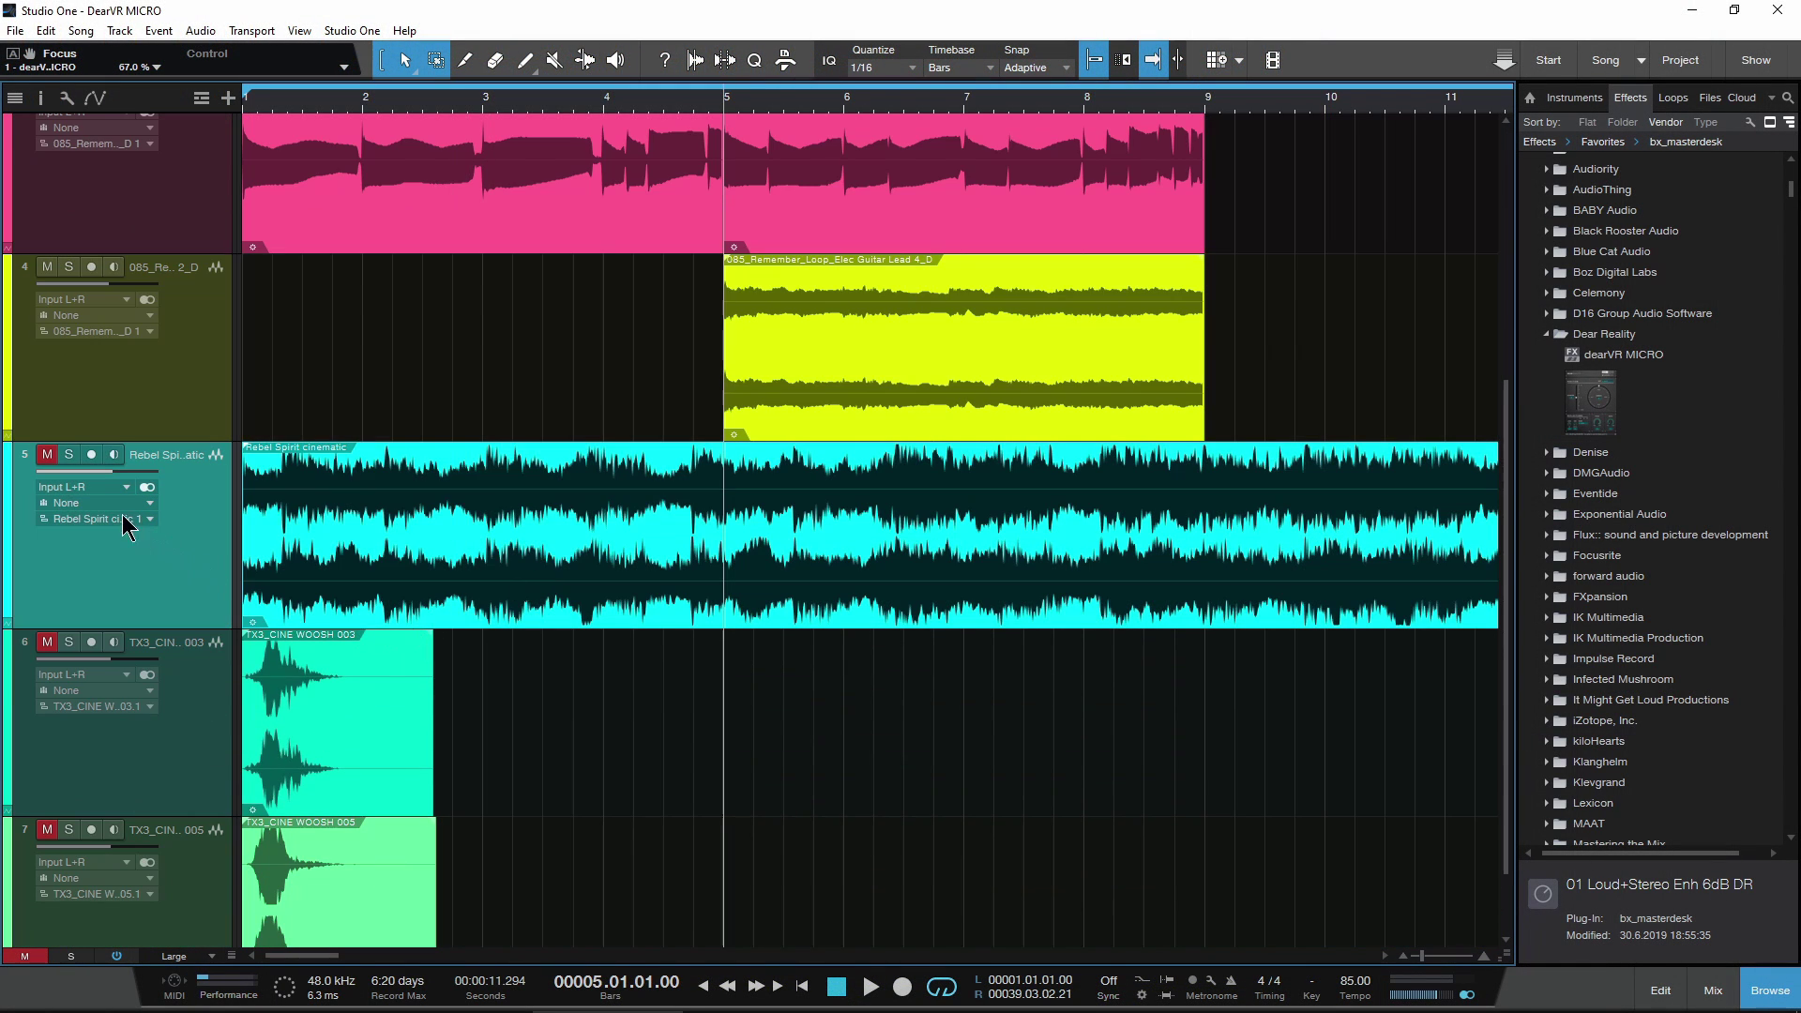
left_click(68, 454)
left_click(47, 454)
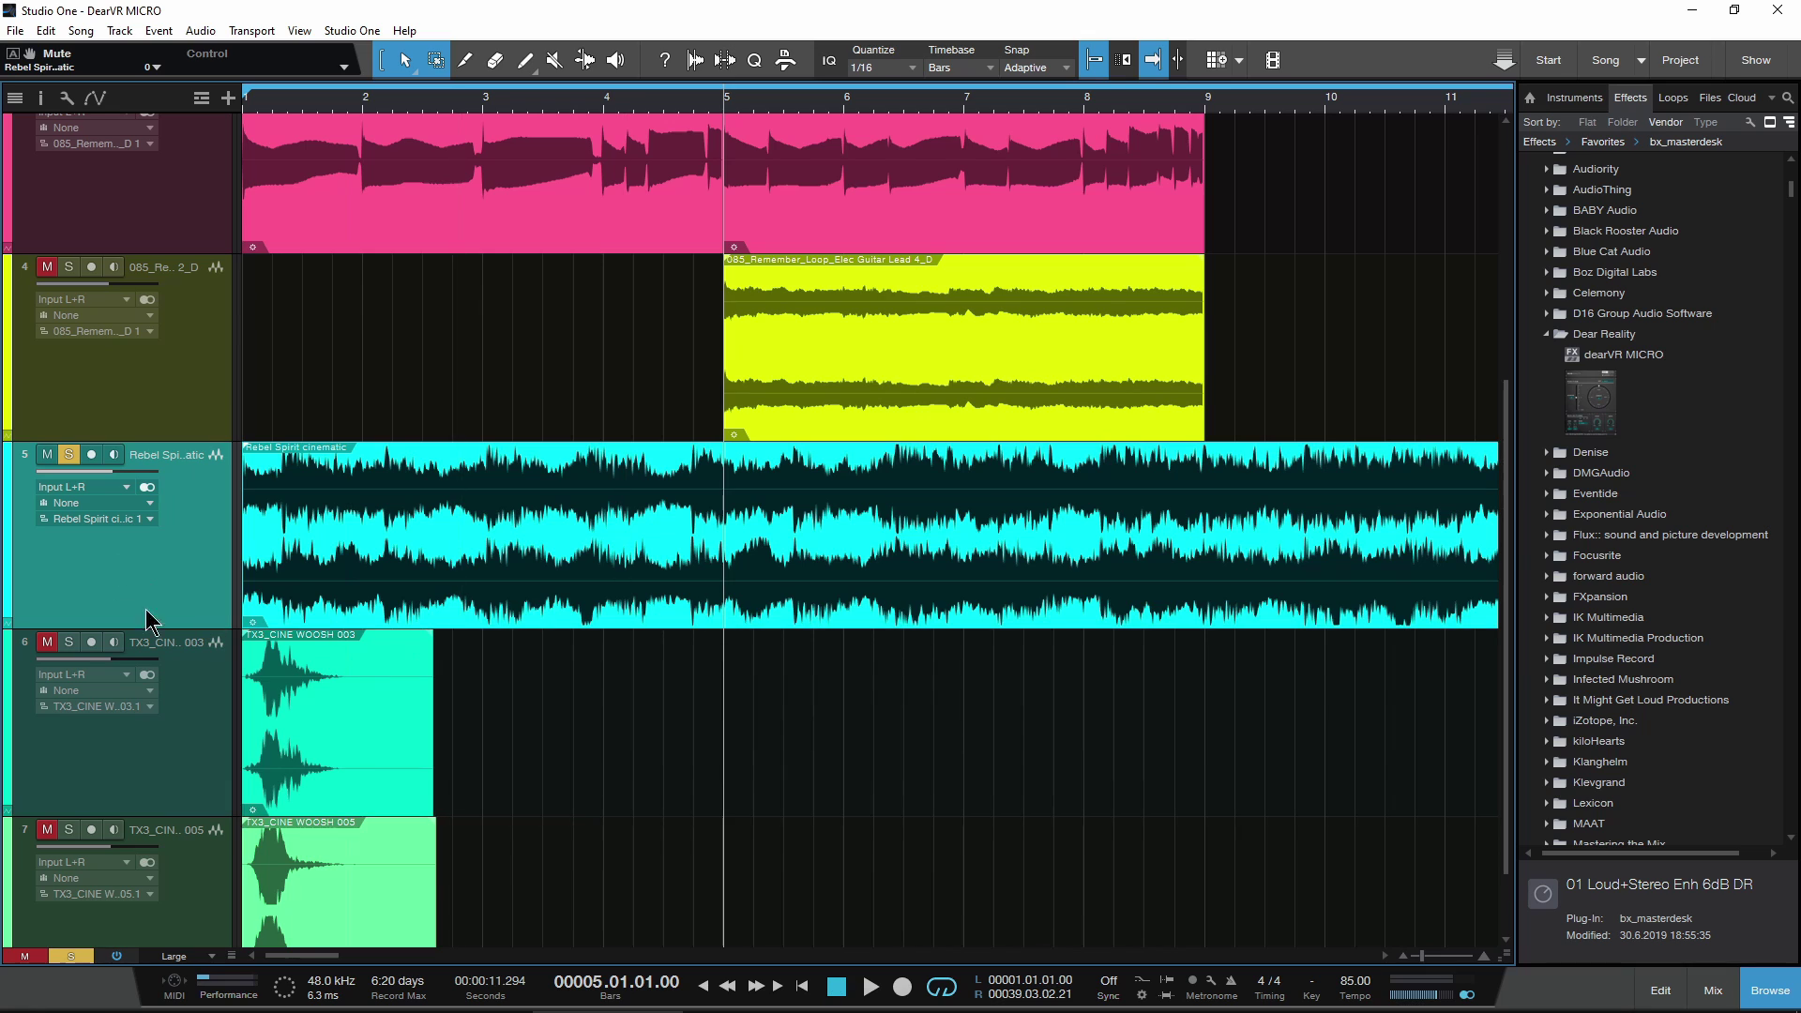
key("space")
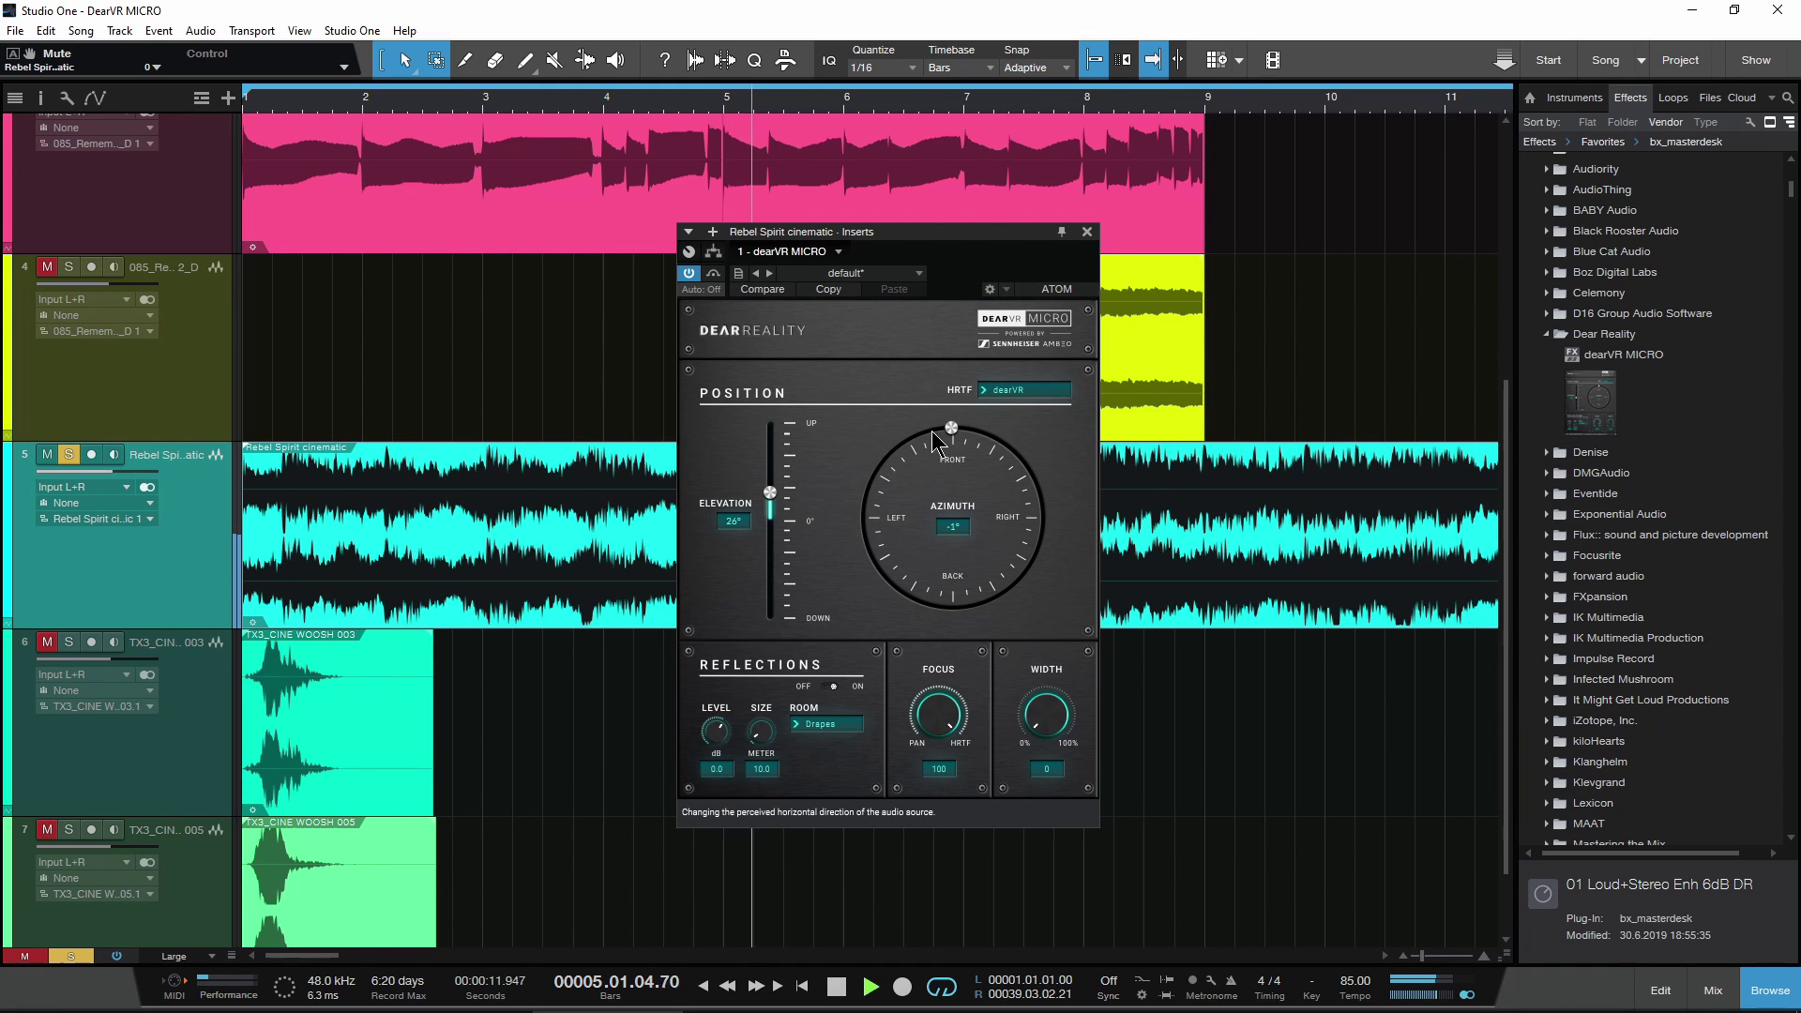
Step: Move the Rebel Spirit cinematic track's azimuth to -51° during playback, and stop and close its plugin
left_click_drag(943, 437, 883, 461)
key("space")
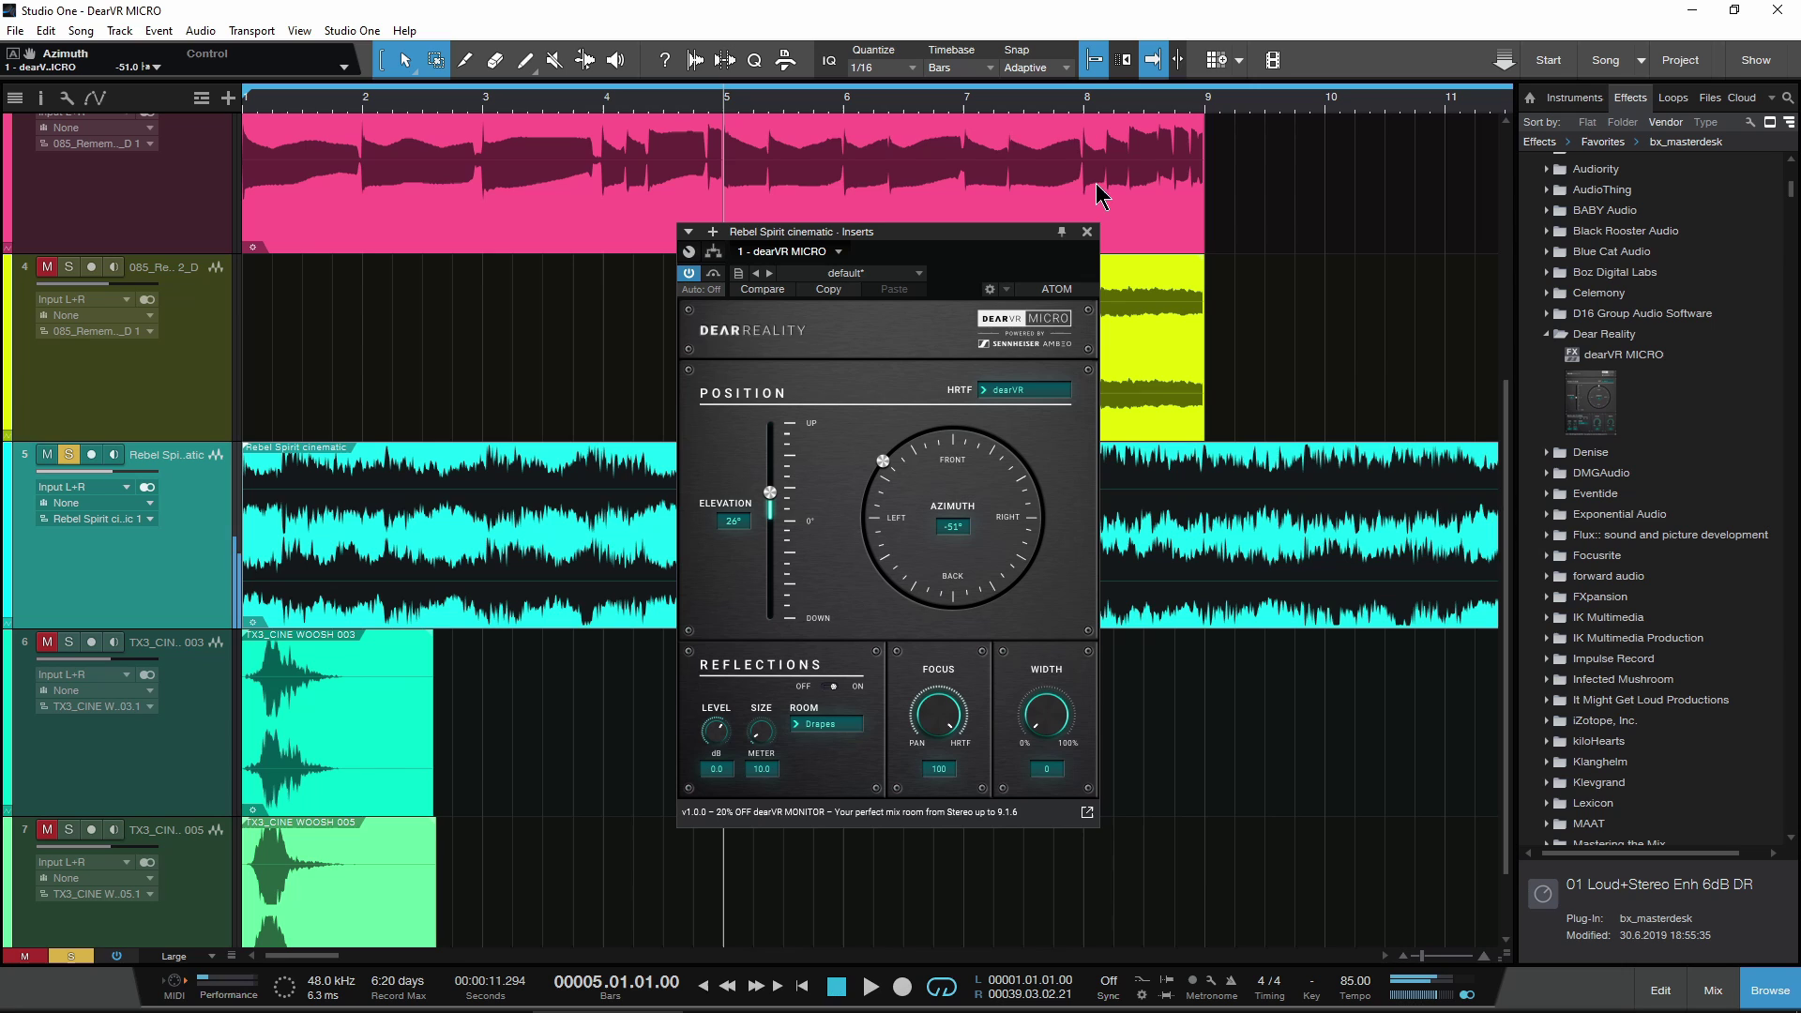
left_click(1087, 232)
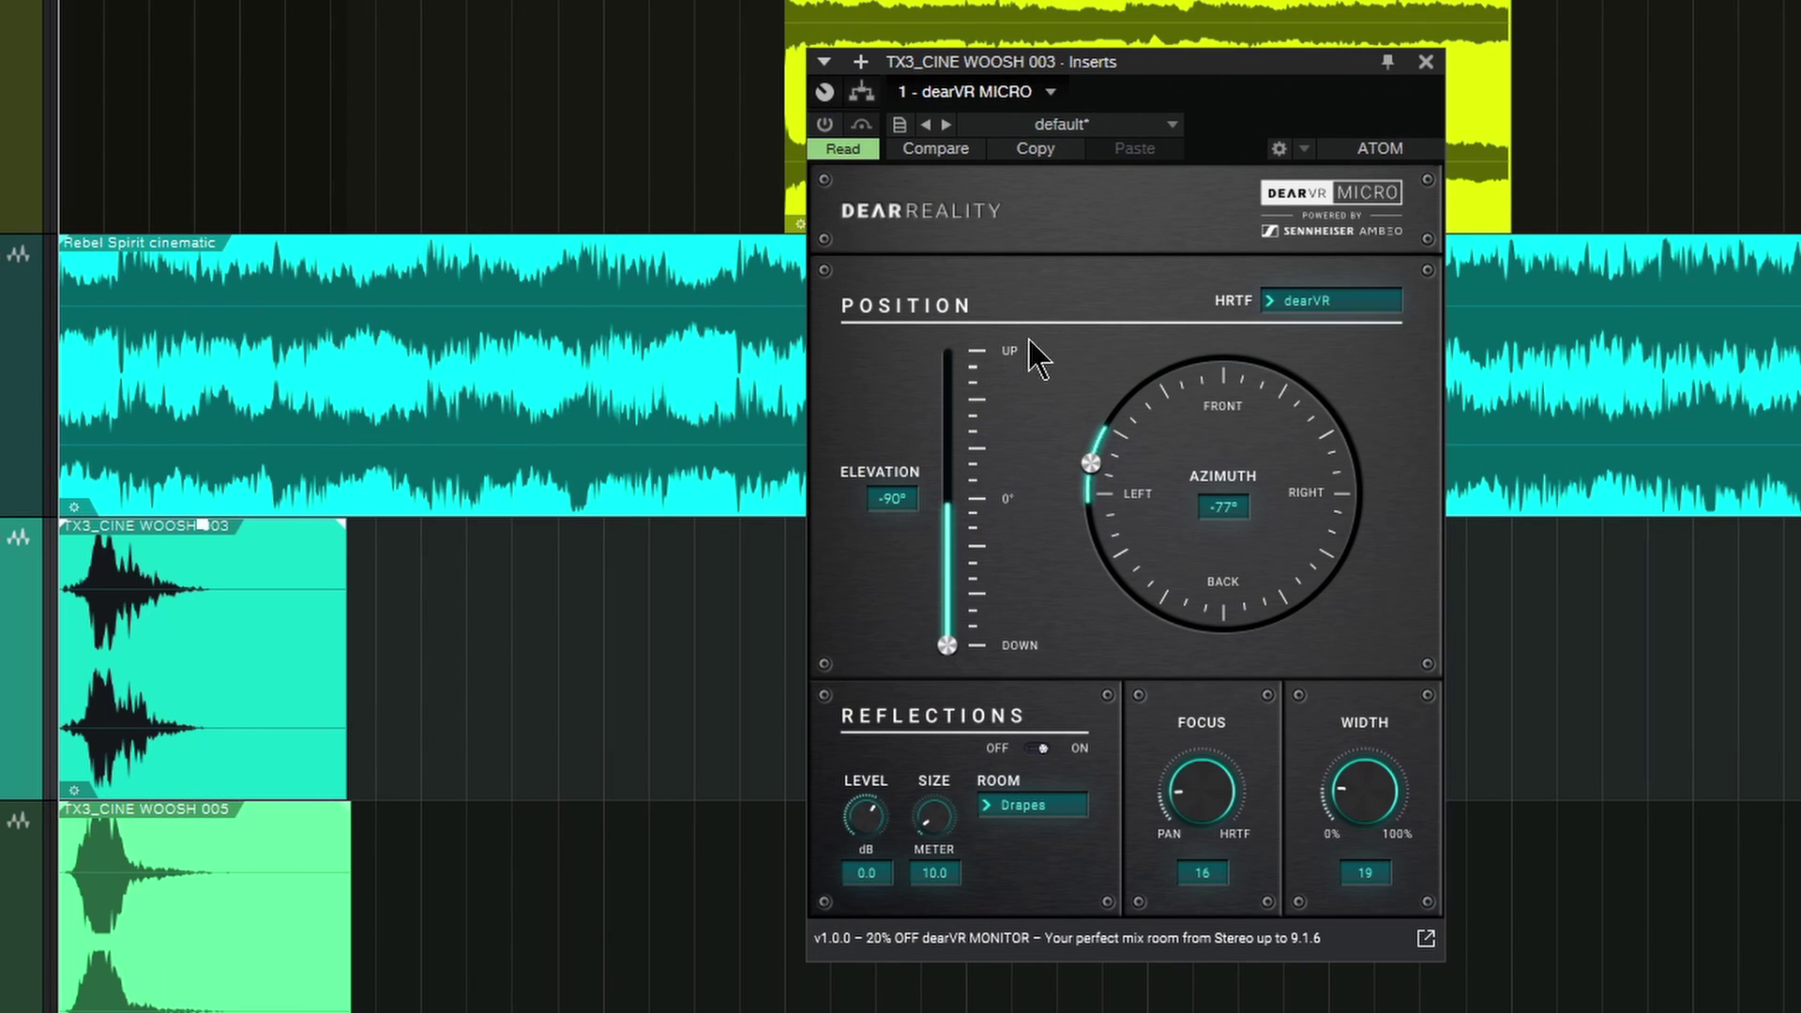
Step: Play the TX3_CINE WOOSH 003 track and show its elevation automation, zoomed in on the start of the clip
key("space")
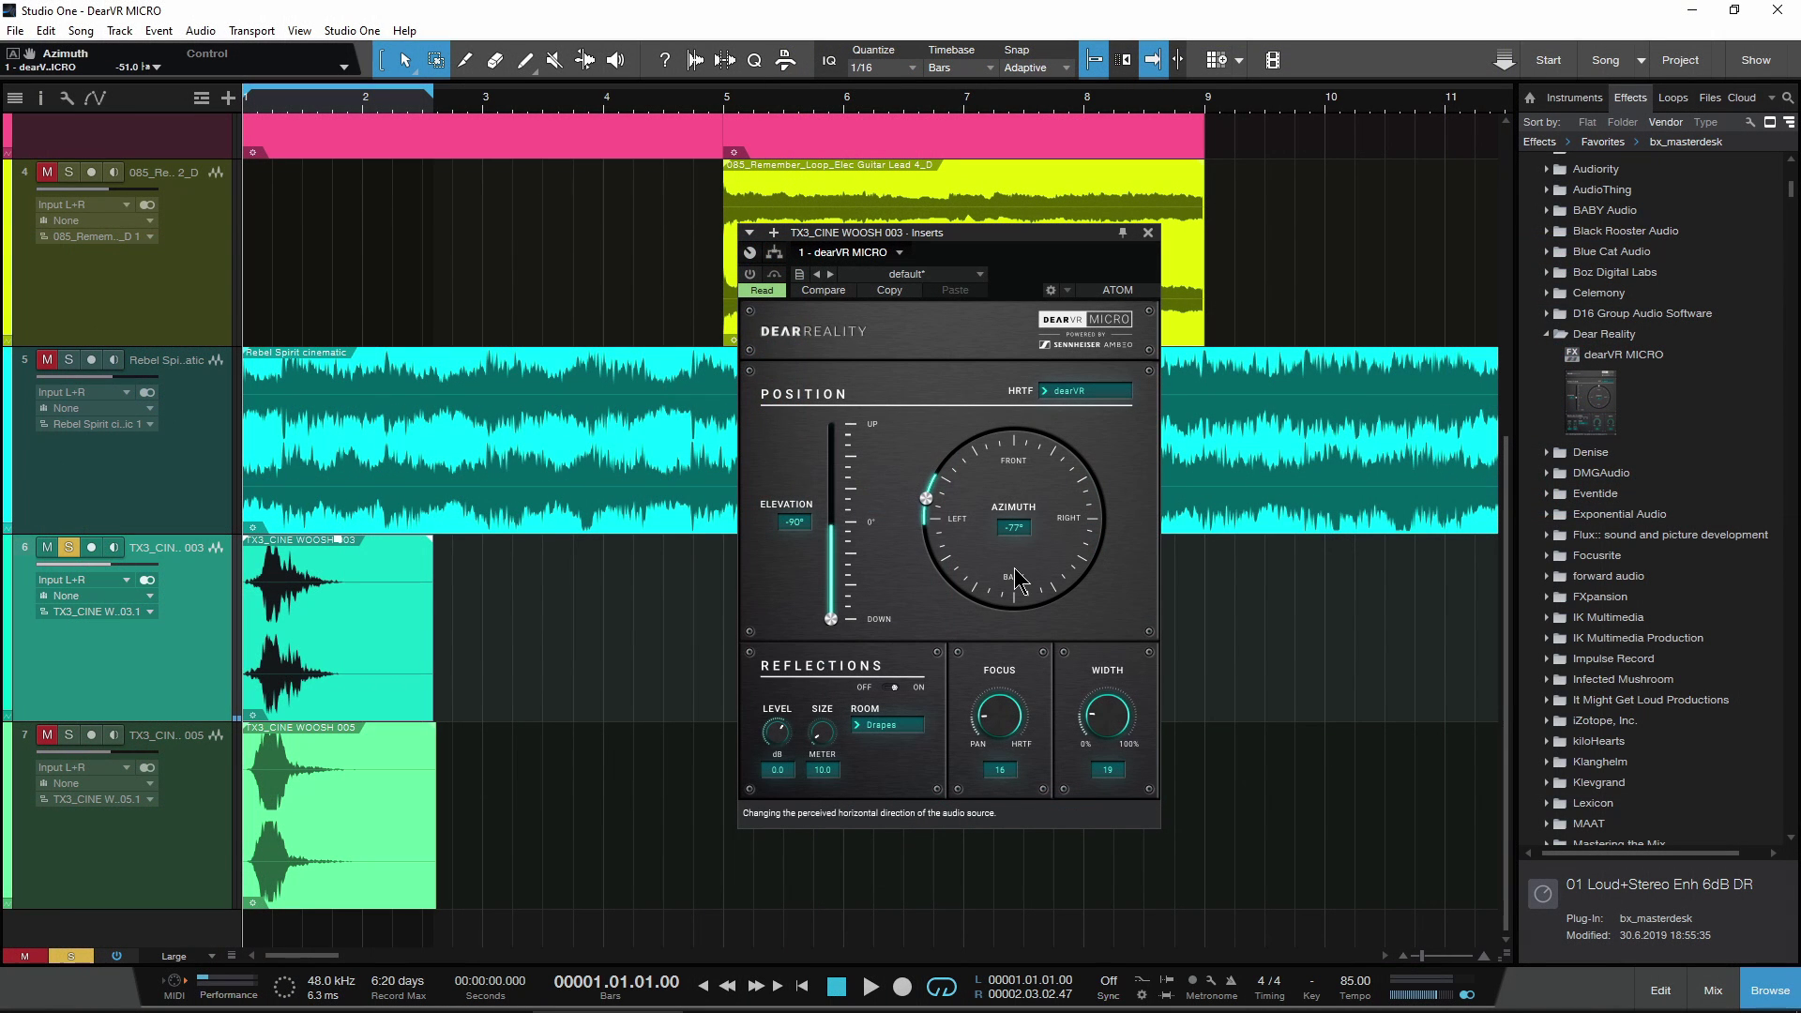
left_click(95, 97)
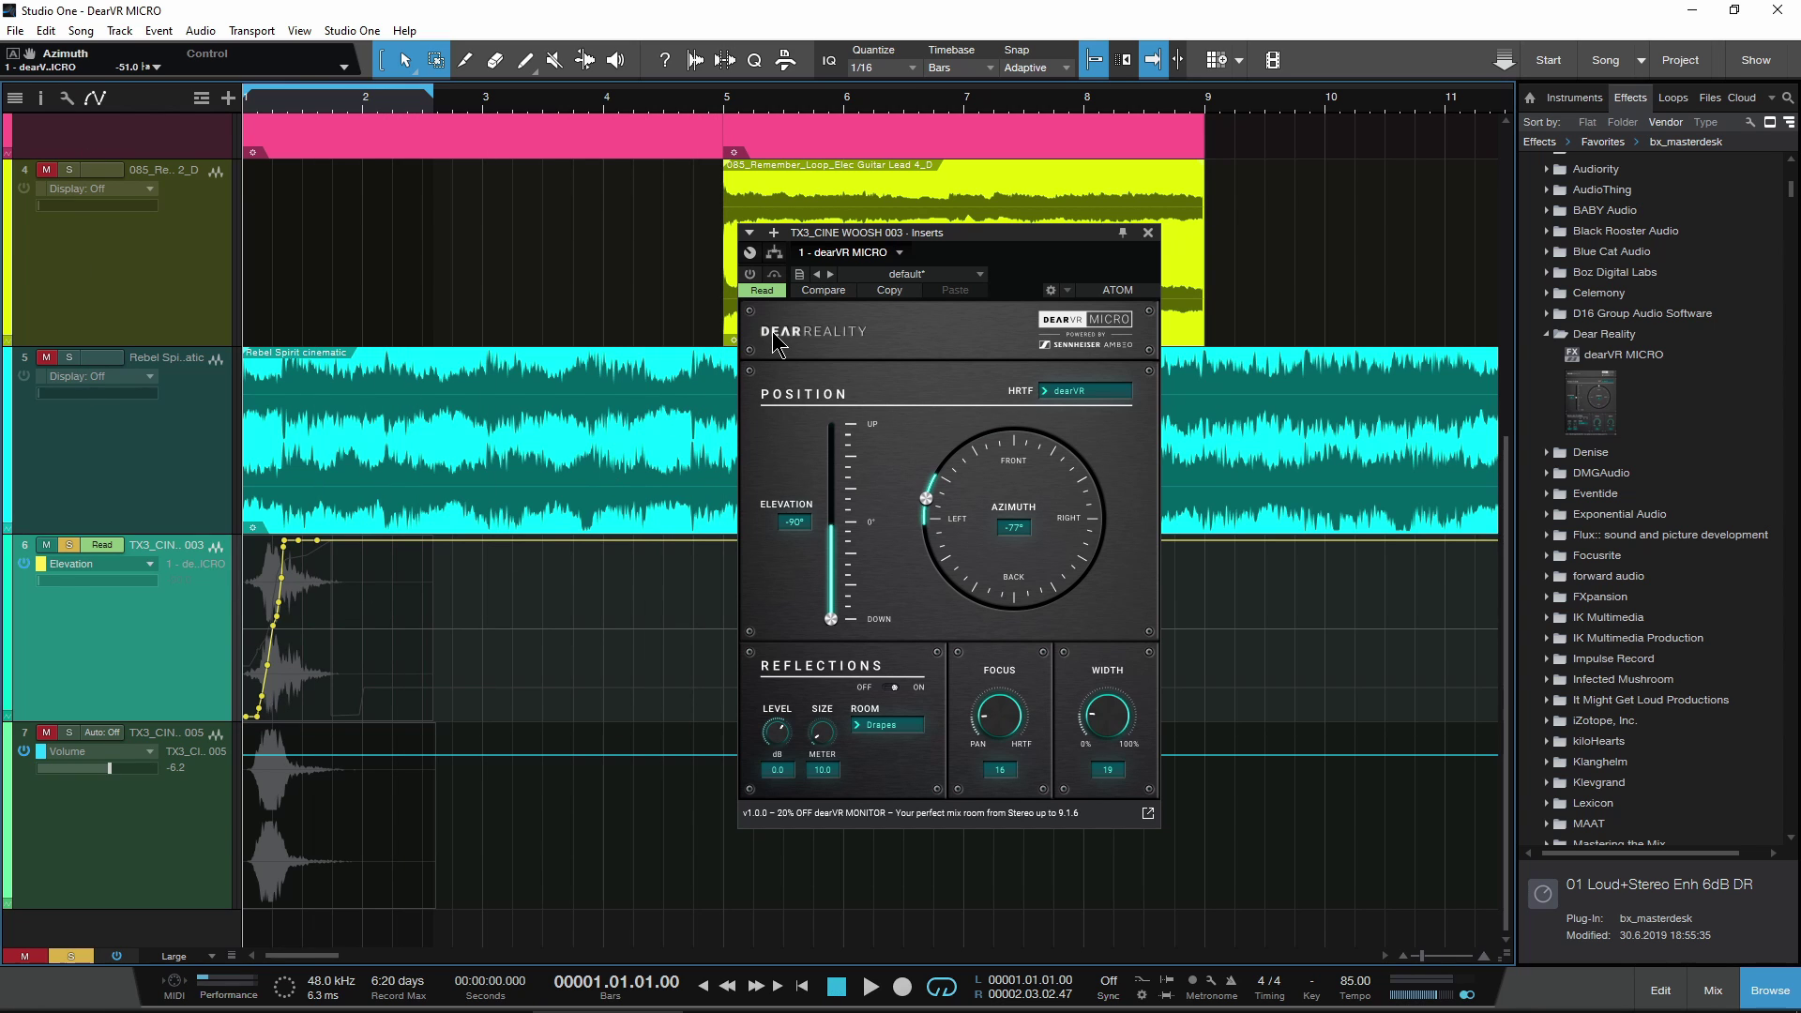
left_click_drag(294, 77, 320, 162)
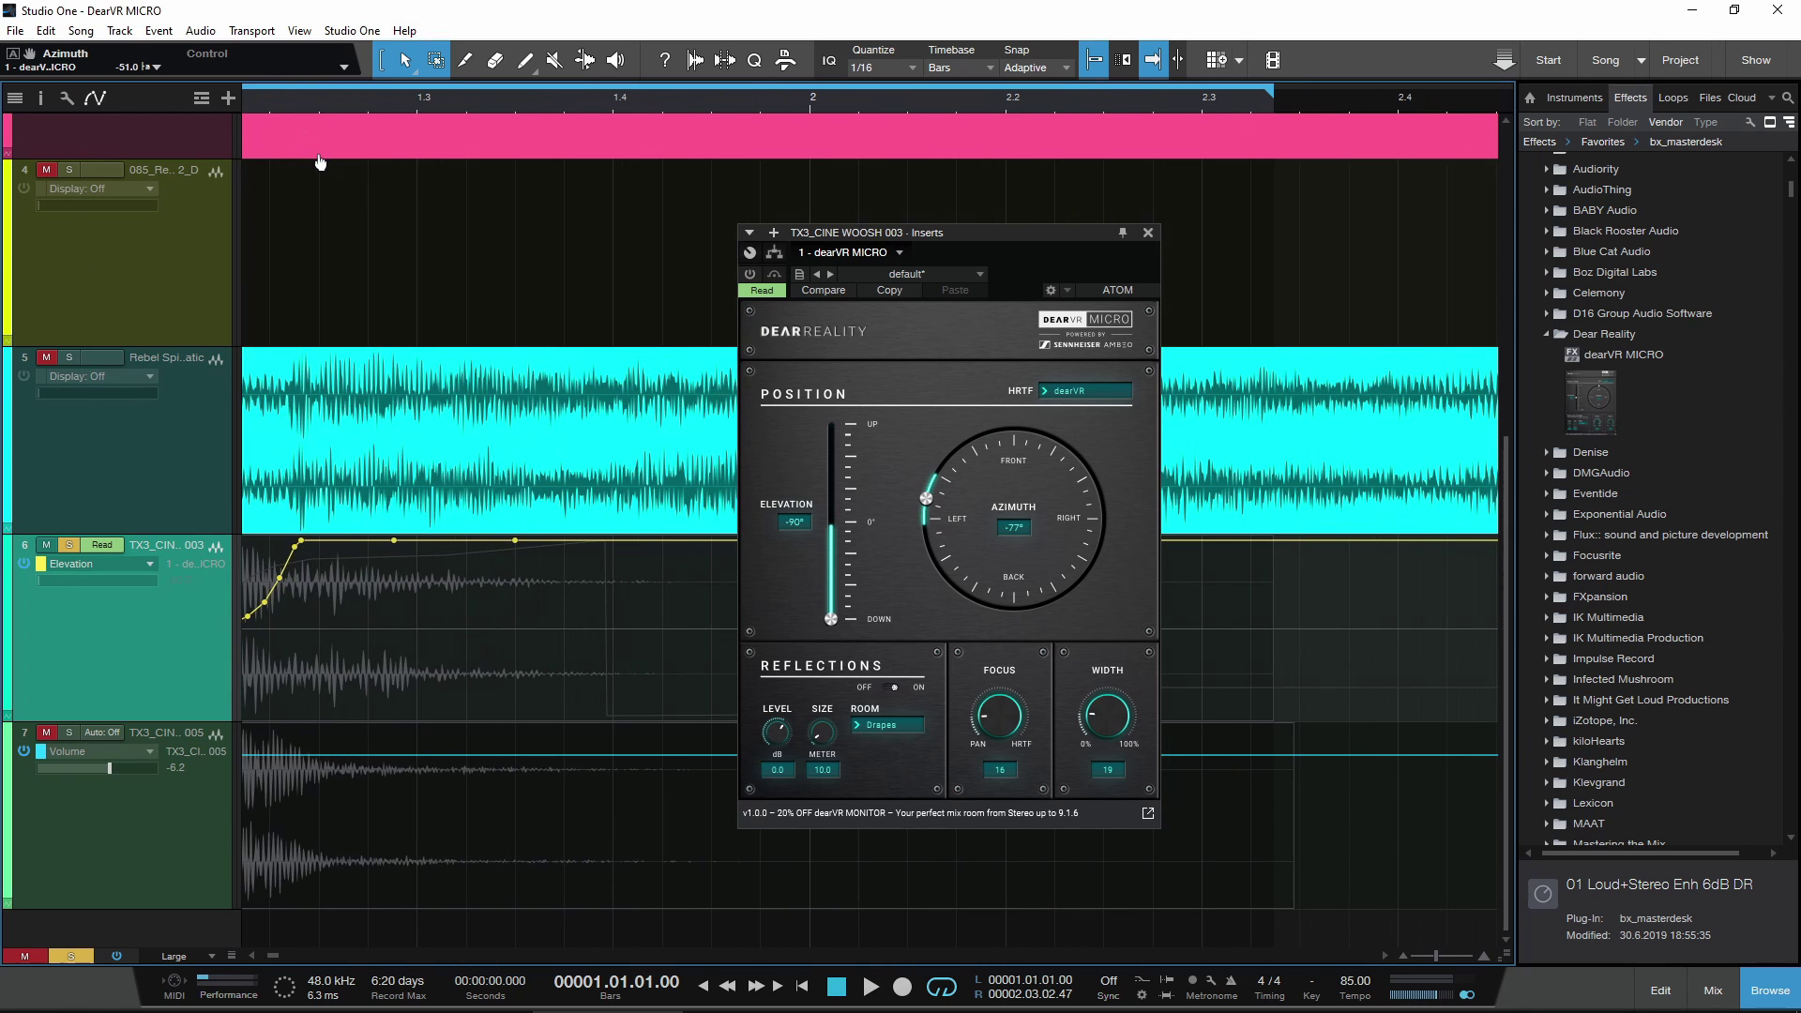
scroll(318, 154, "left", 2)
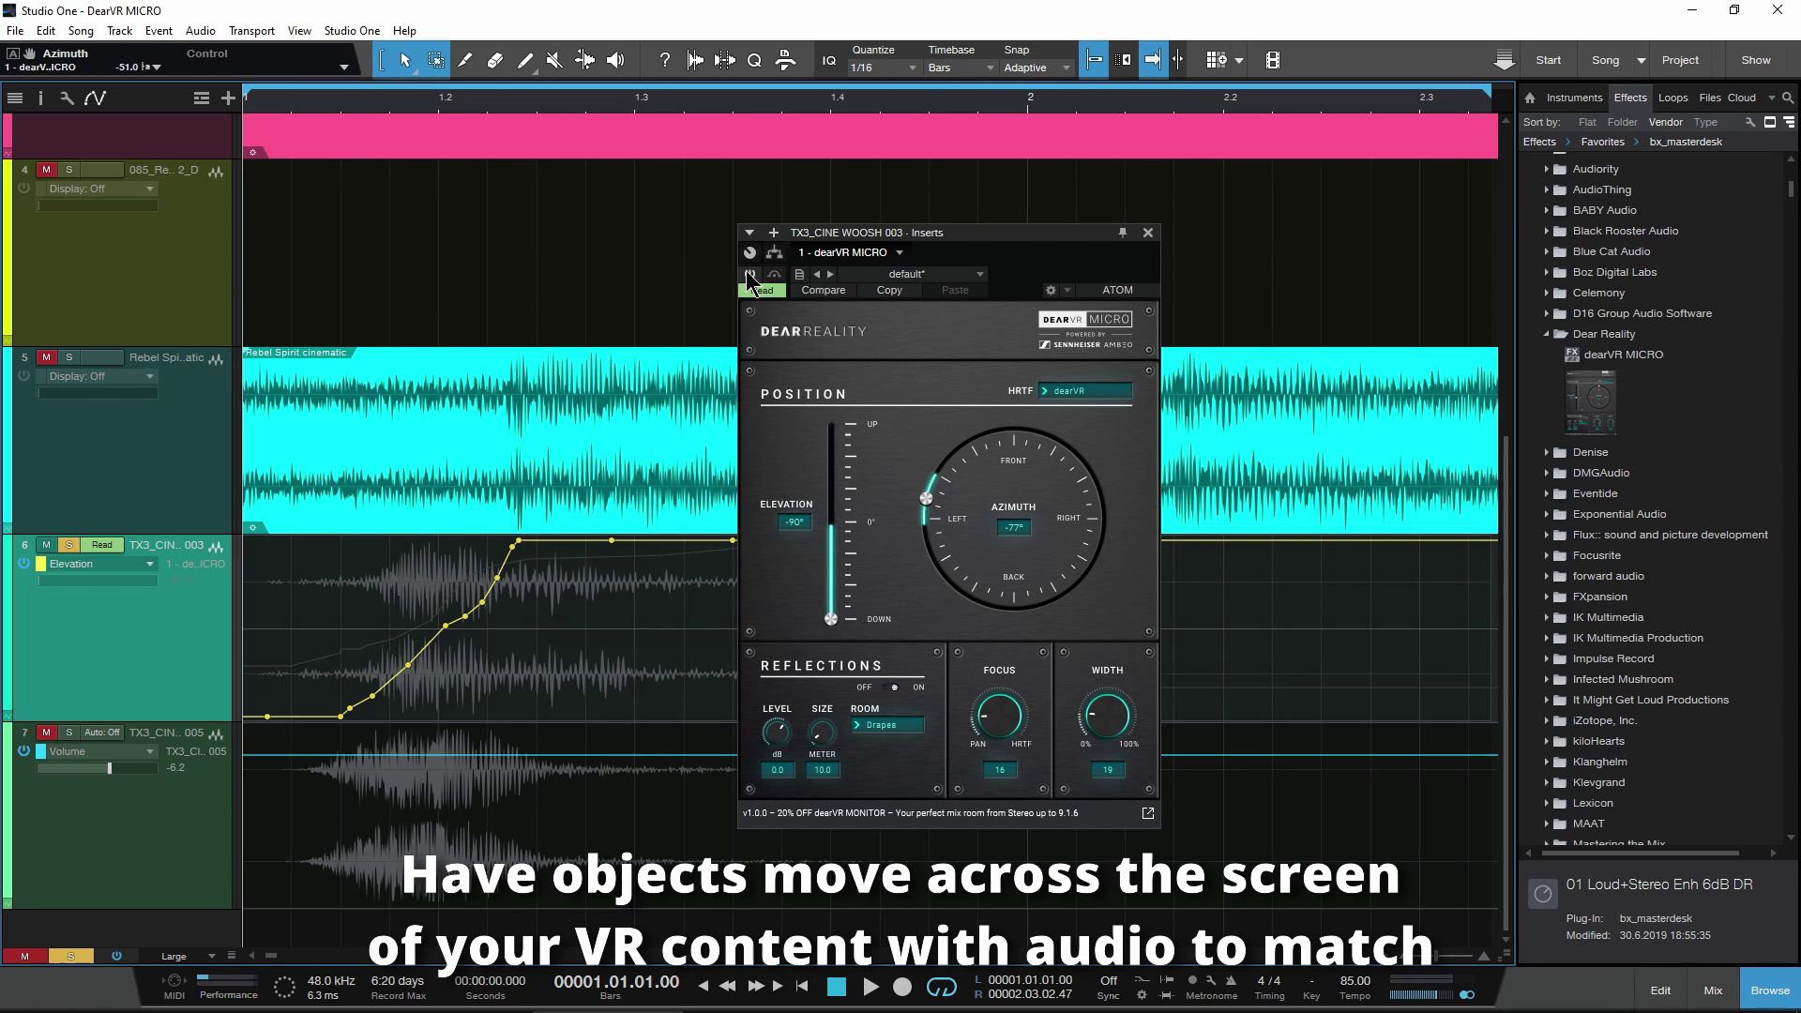
Step: Audition the automated TX3_CINE WOOSH 003 sound repeatedly with dearVR MICRO enabled and bypassed to compare the movement
key("space")
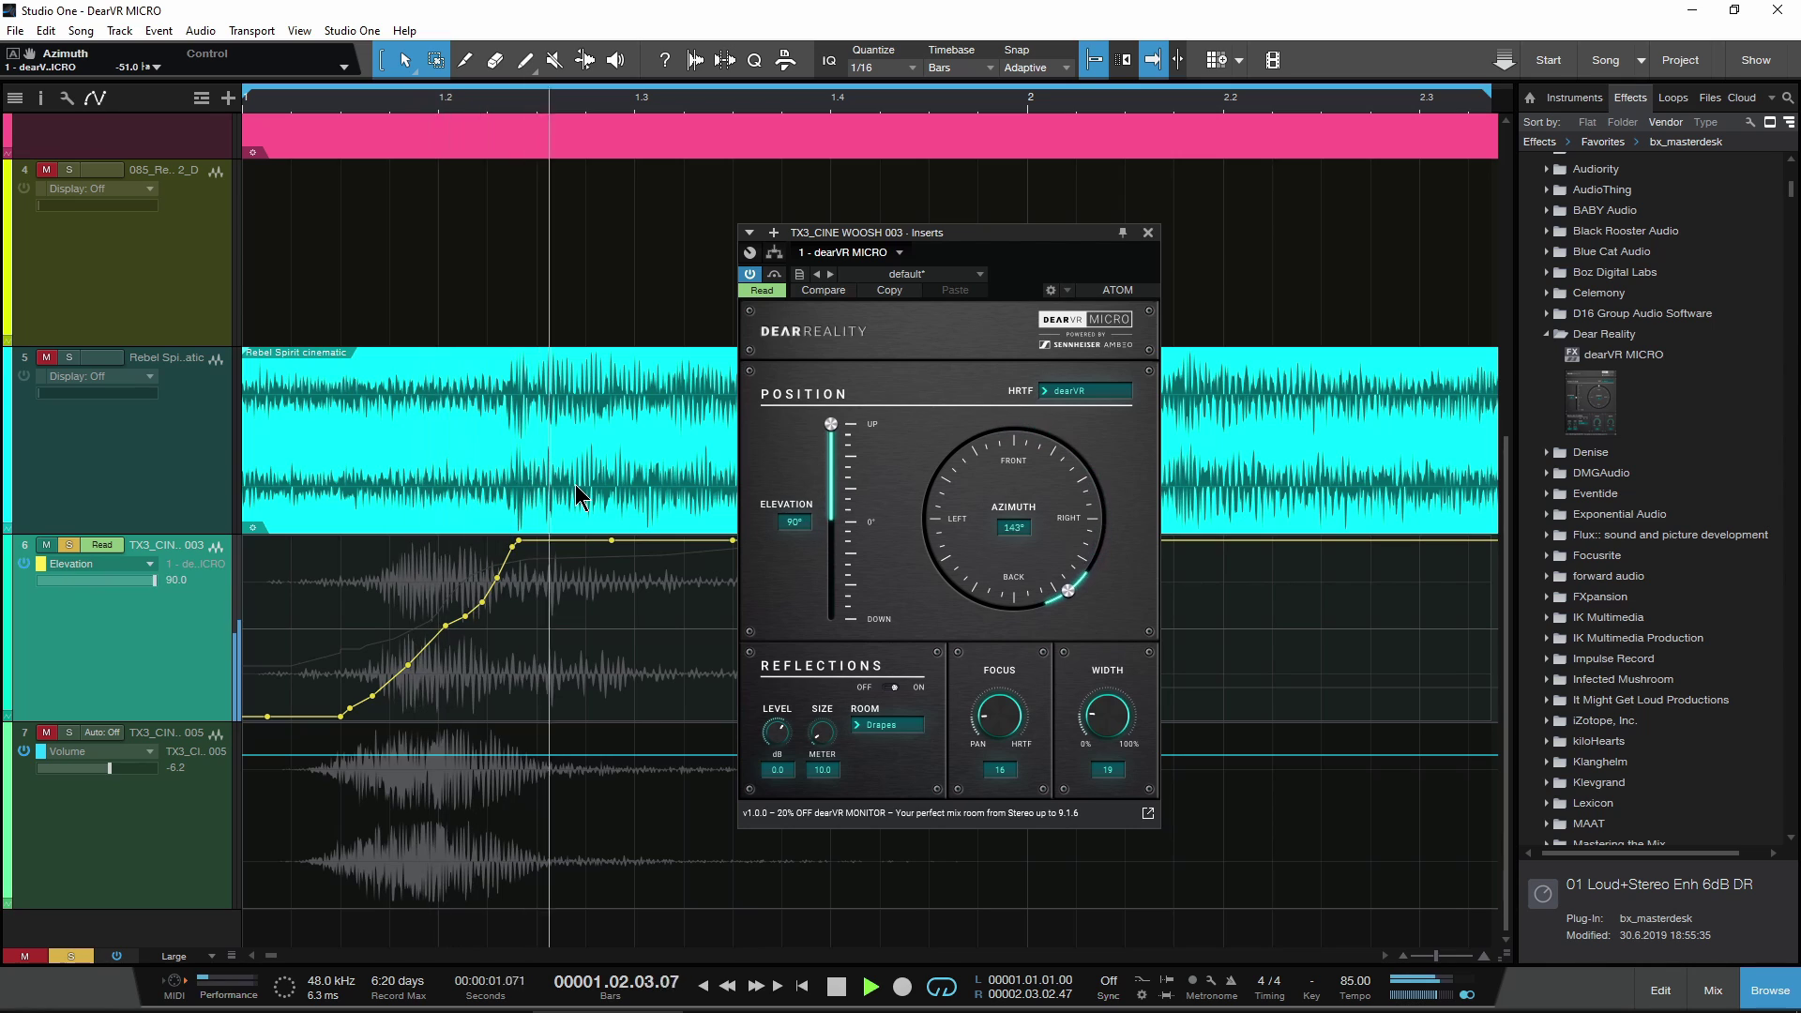
key("space")
key("space")
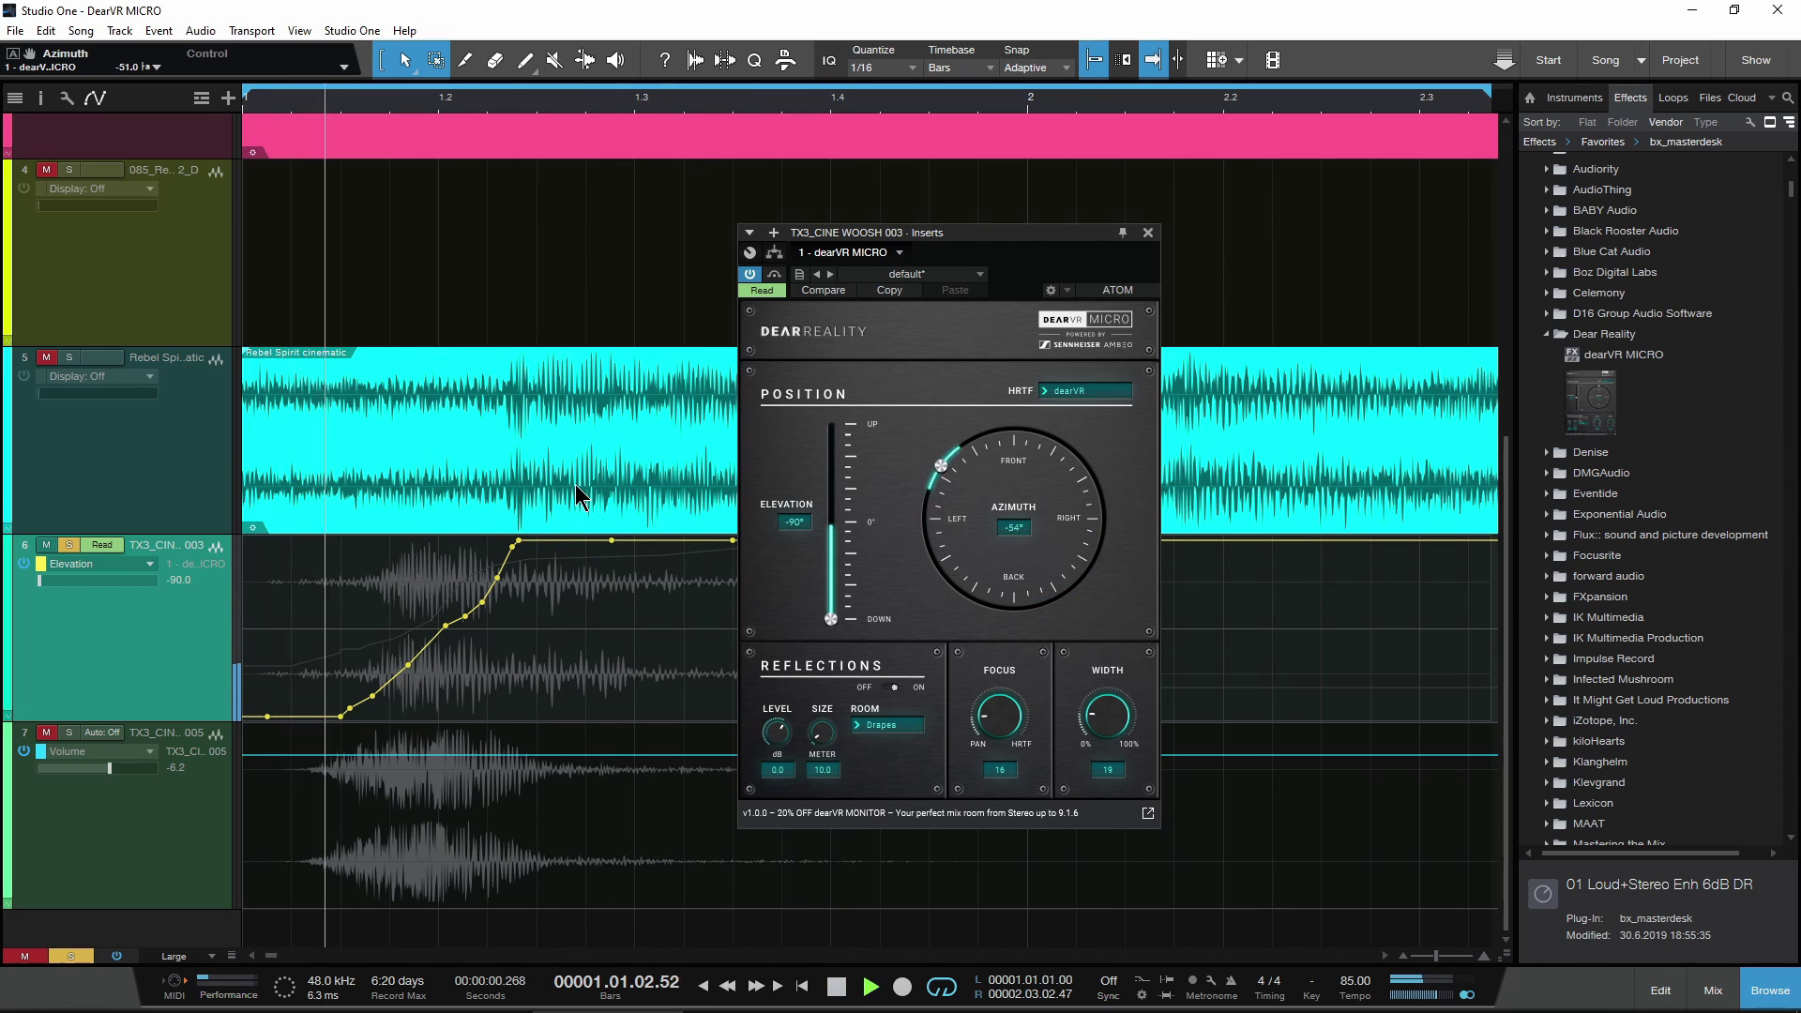
key("space")
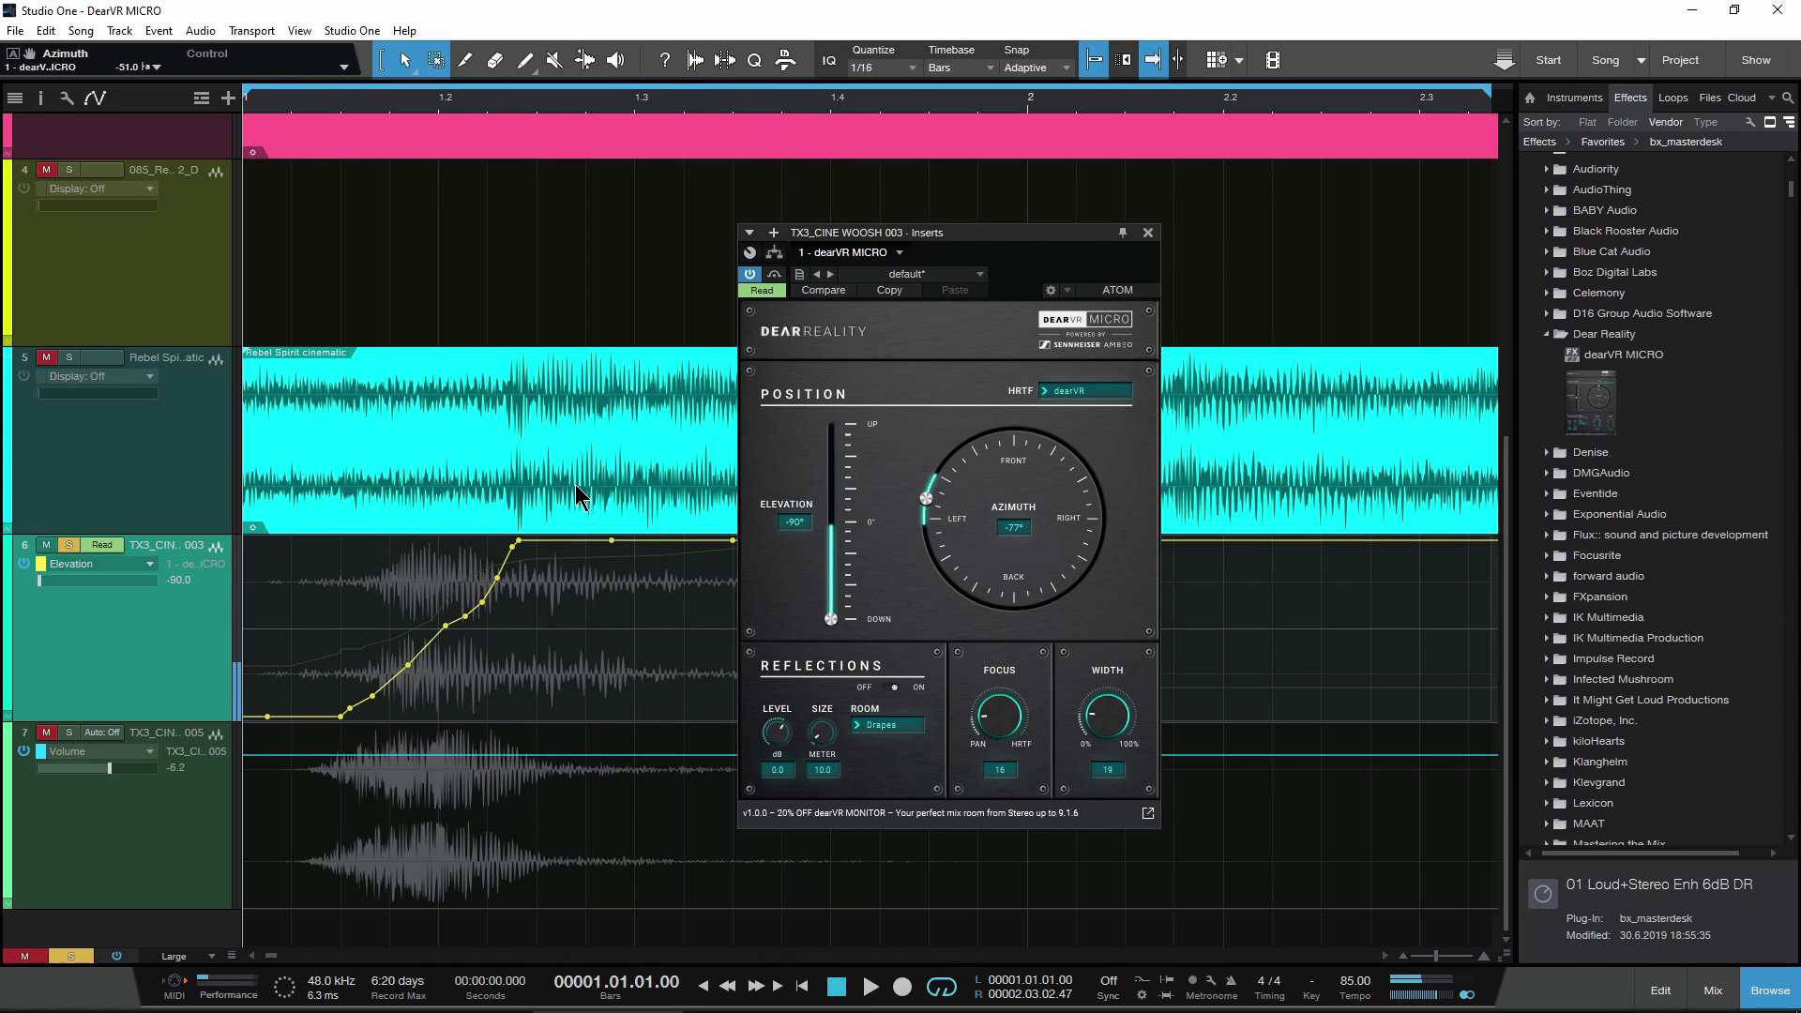
key("space")
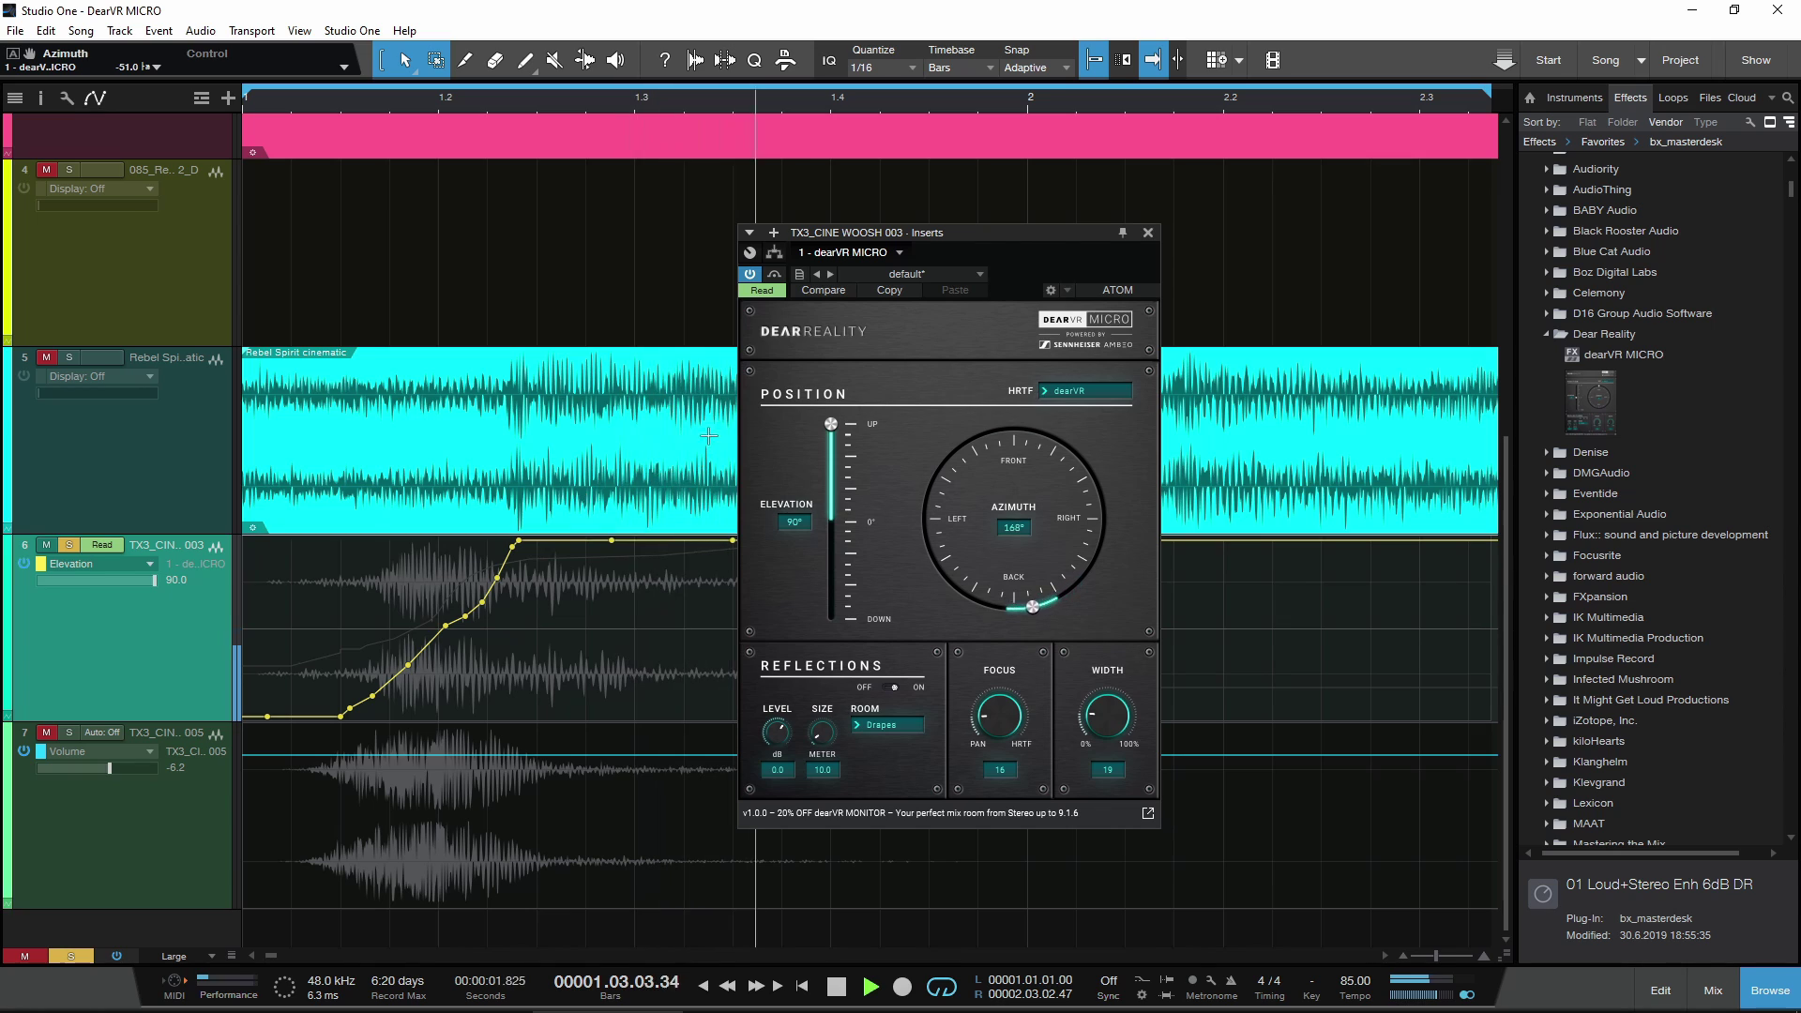
key("space")
key("space")
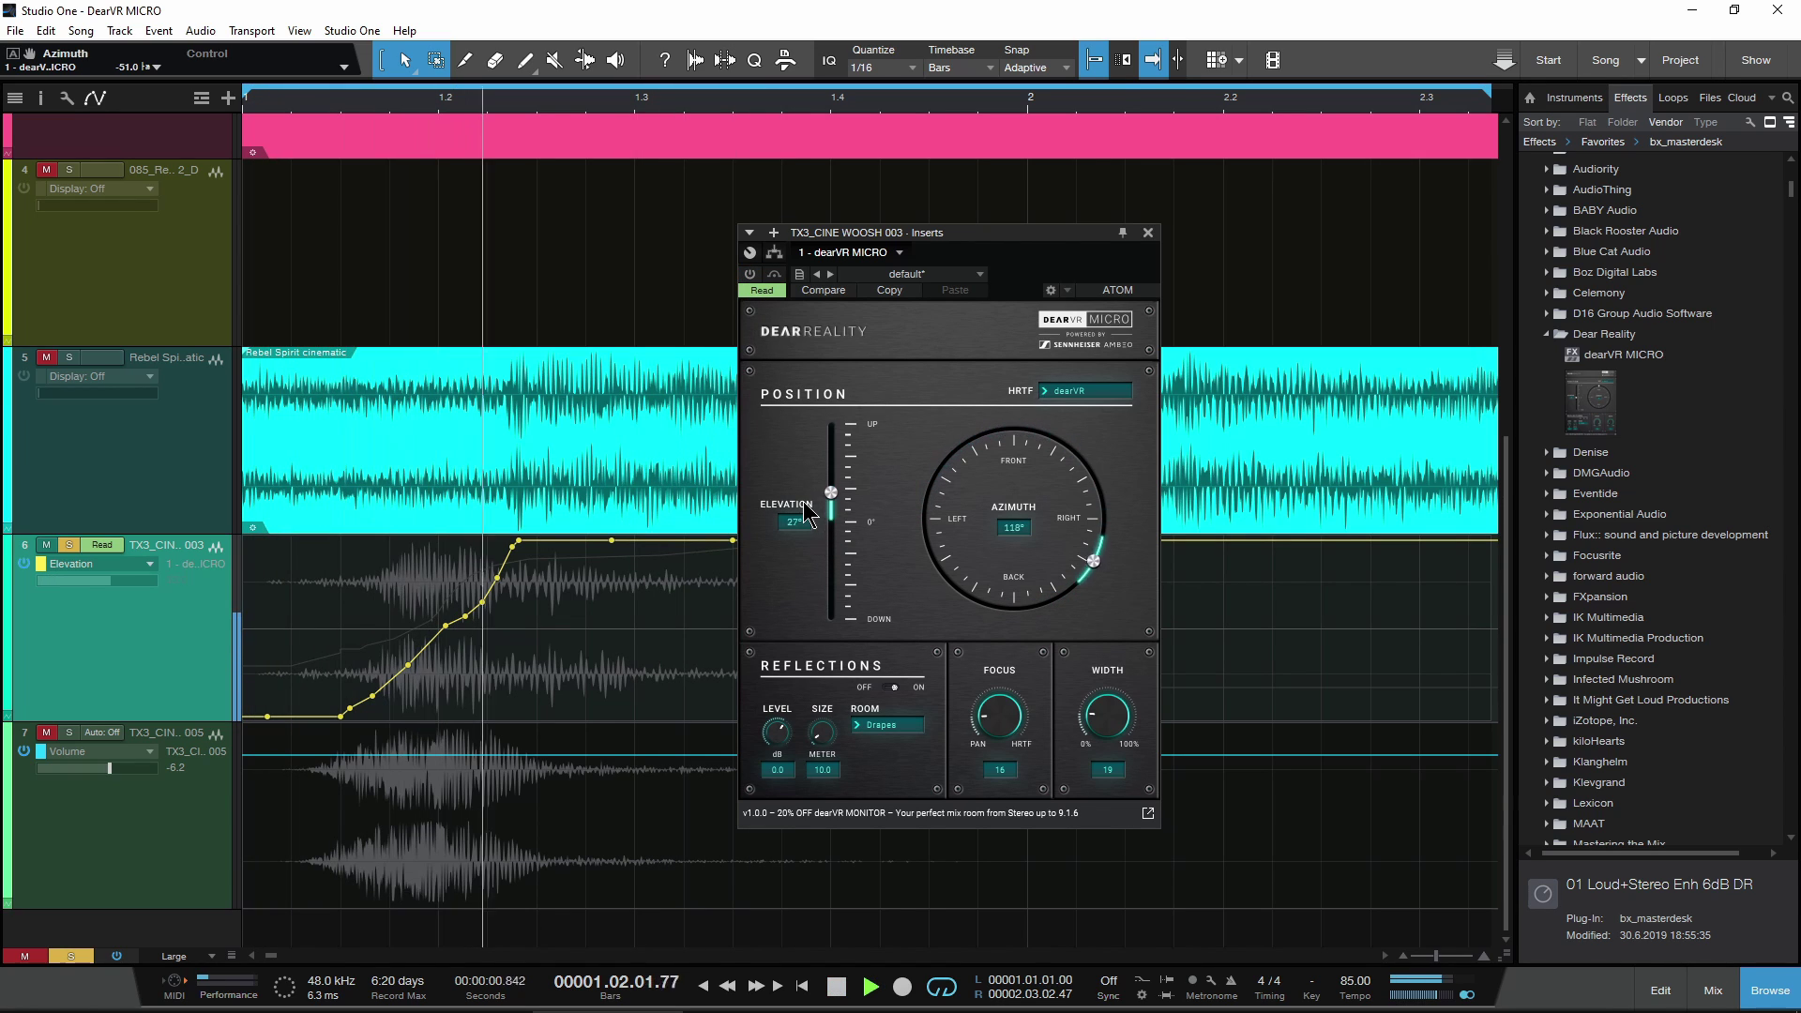
key("space")
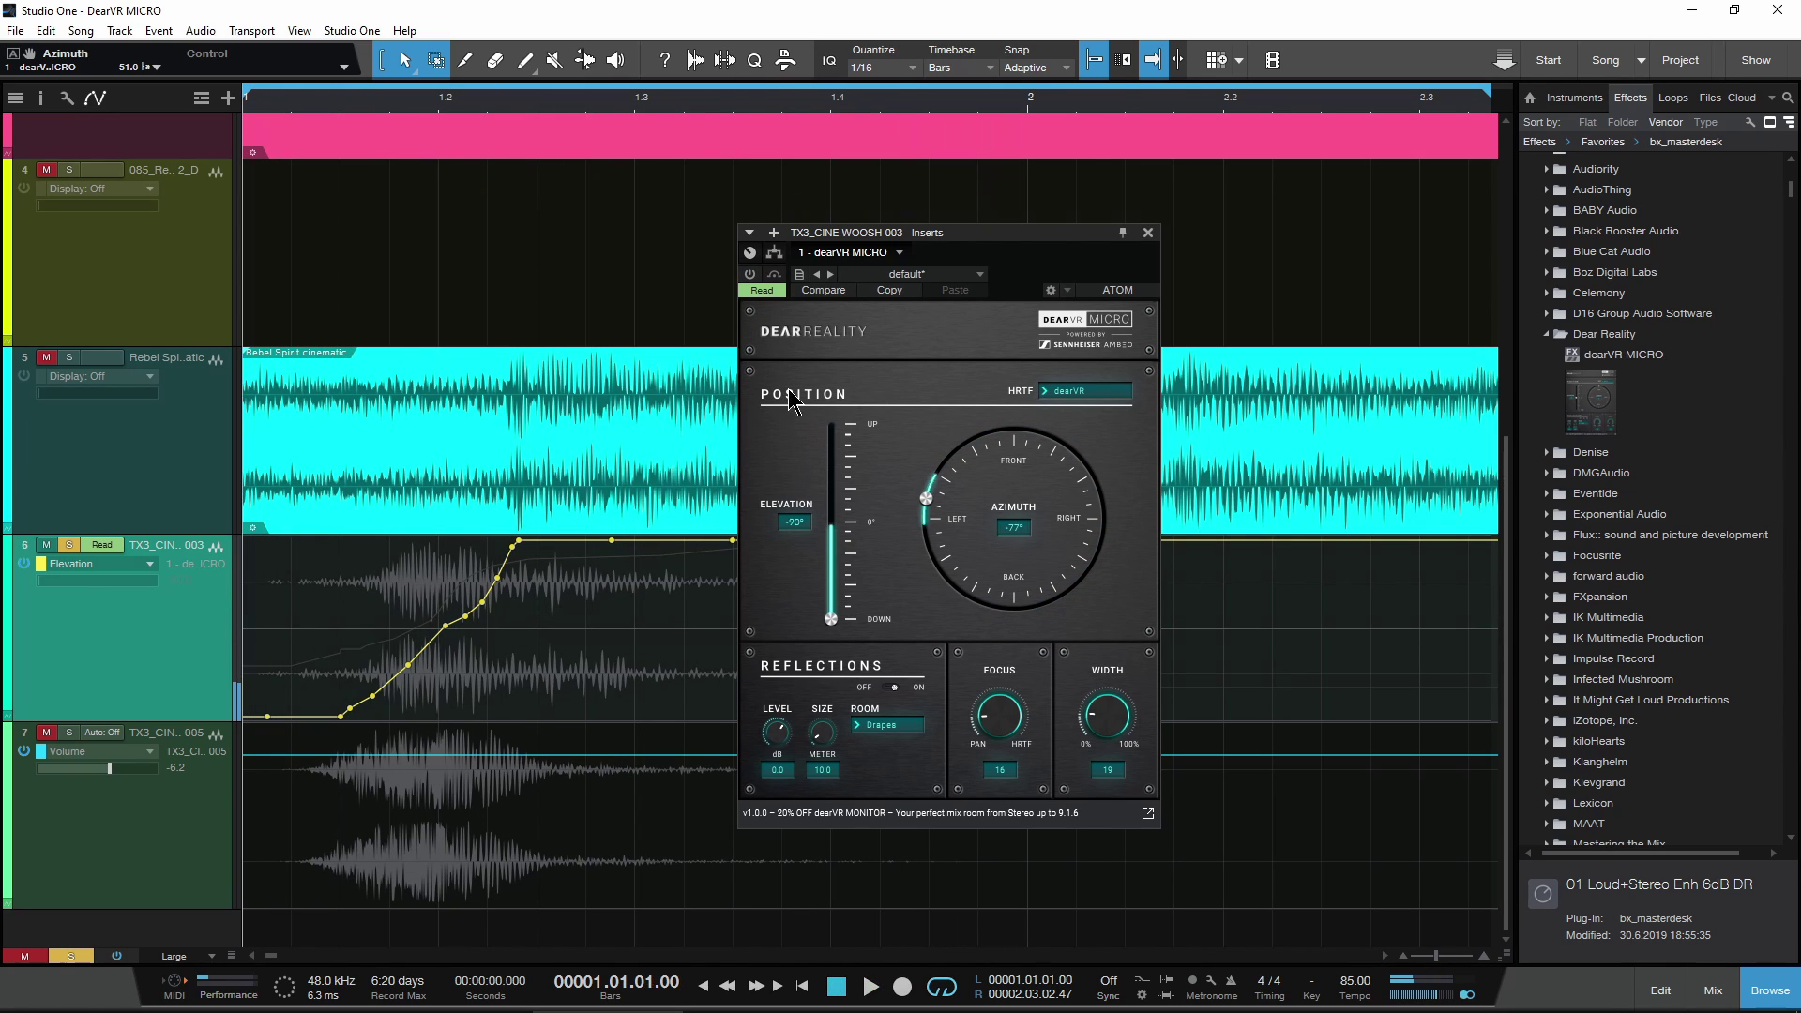
Step: Audition the automated TX3_CINE WOOSH 003 sound once more with dearVR MICRO enabled, and close its plugin
key("space")
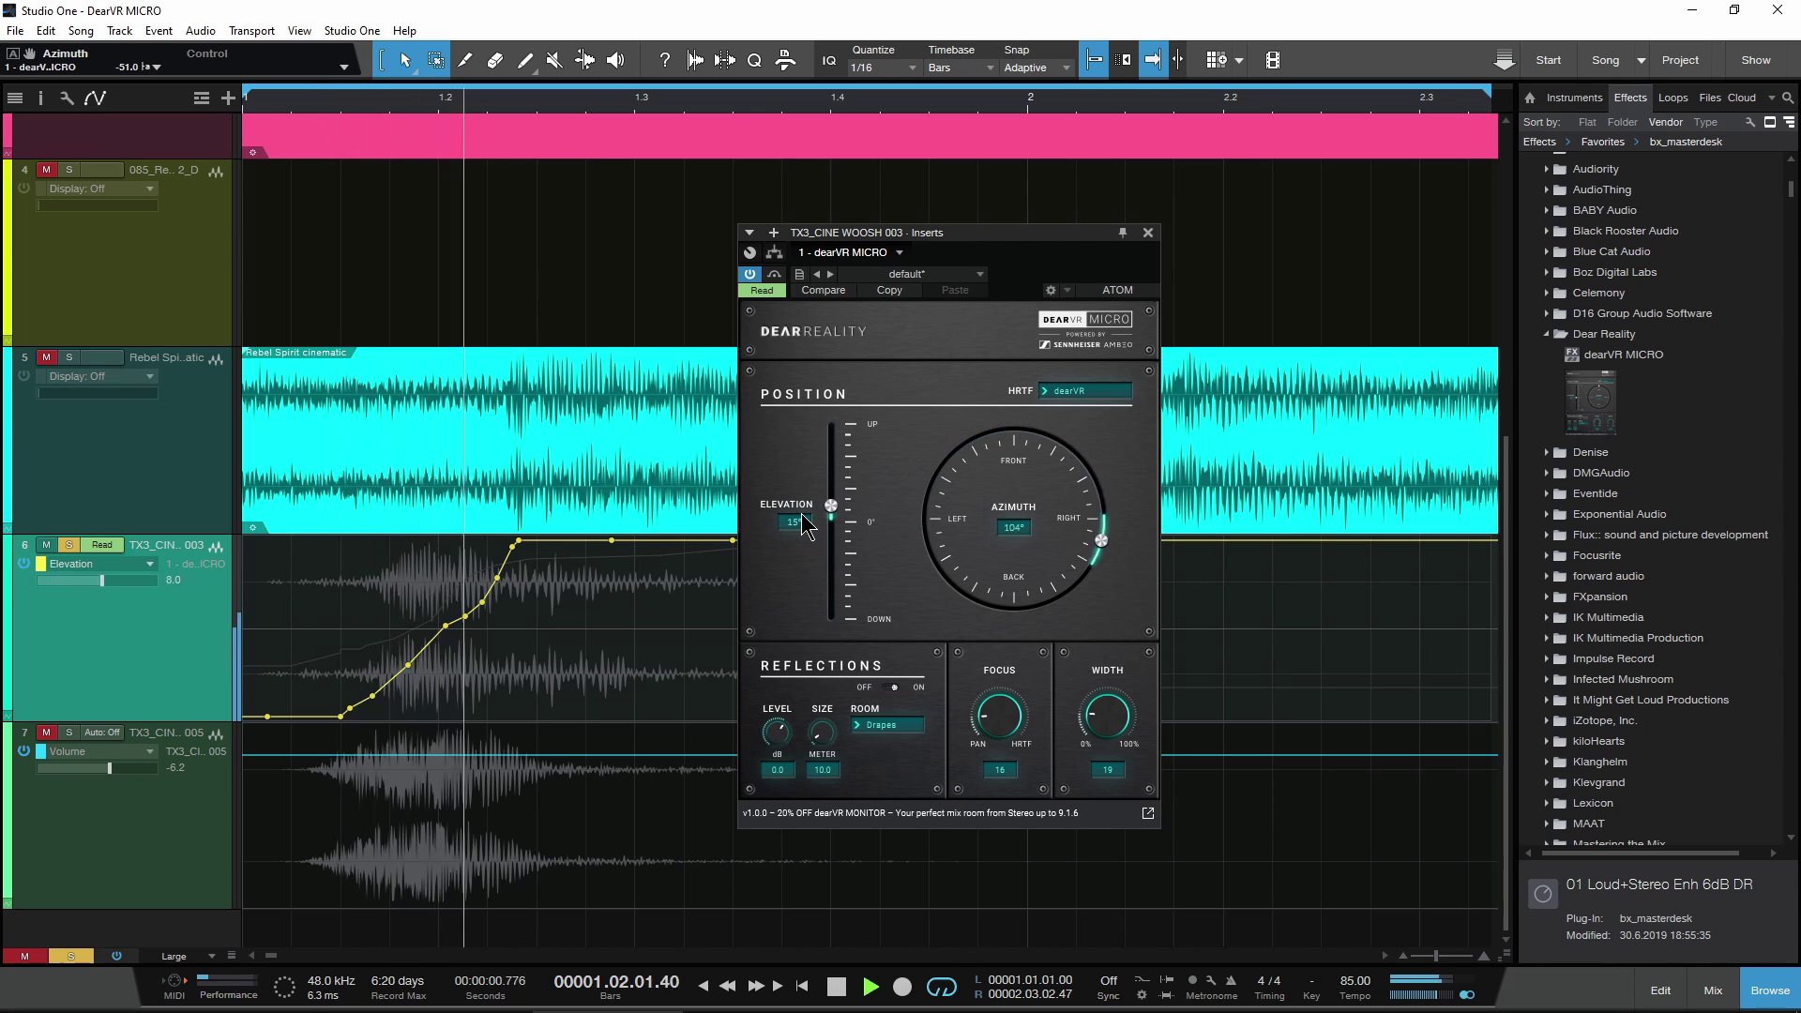
key("space")
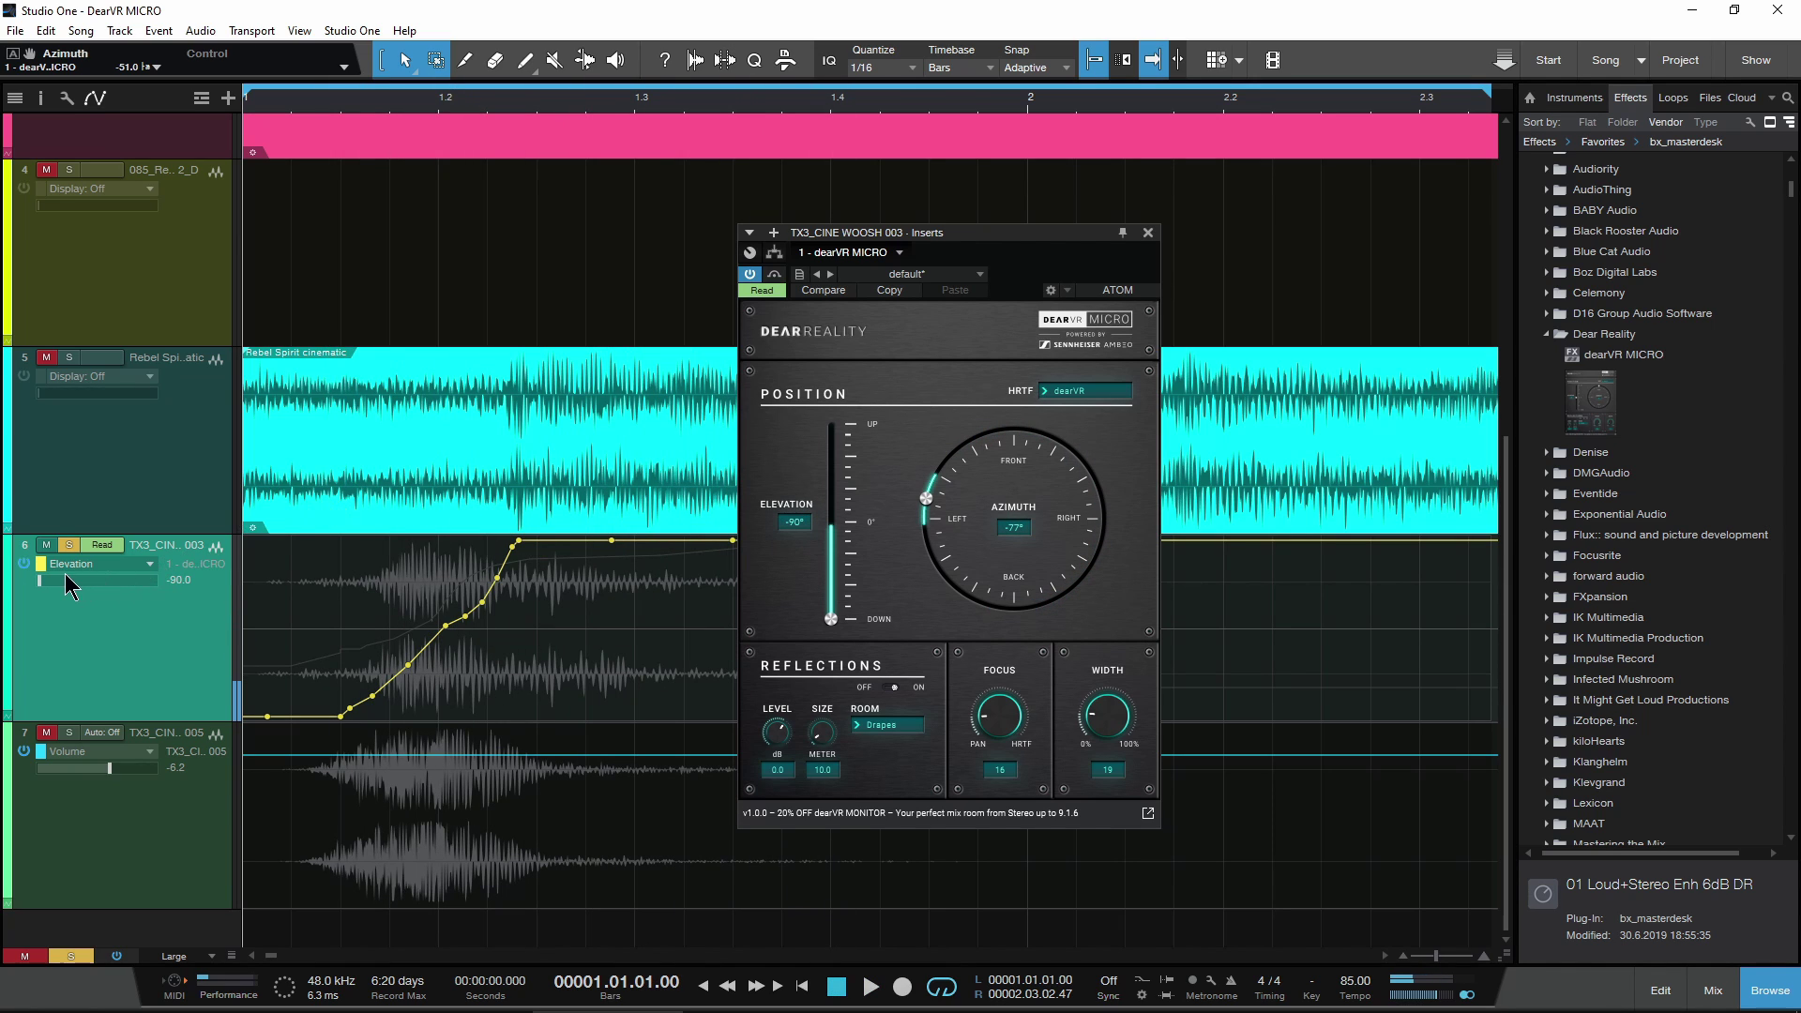
left_click(1146, 234)
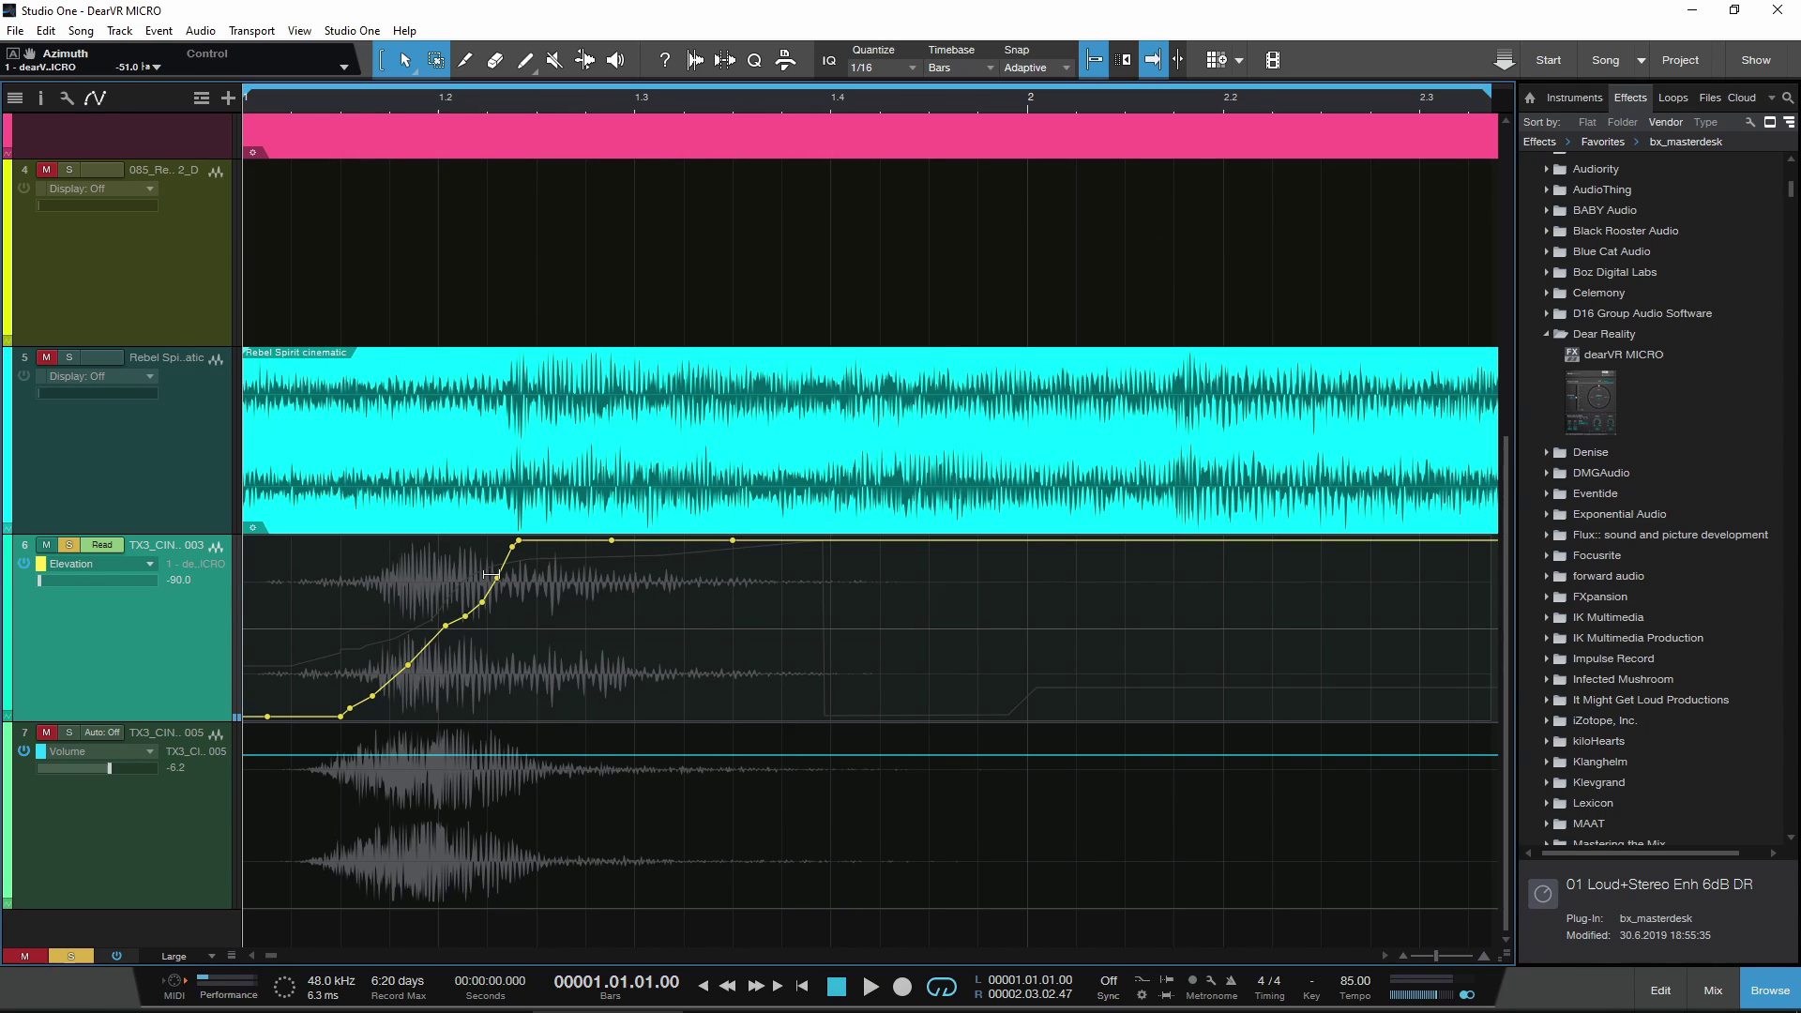
Step: Hide the track automation and move the solo from TX3_CINE WOOSH 003 to TX3_CINE WOOSH 005
left_click(172, 861)
left_click(97, 99)
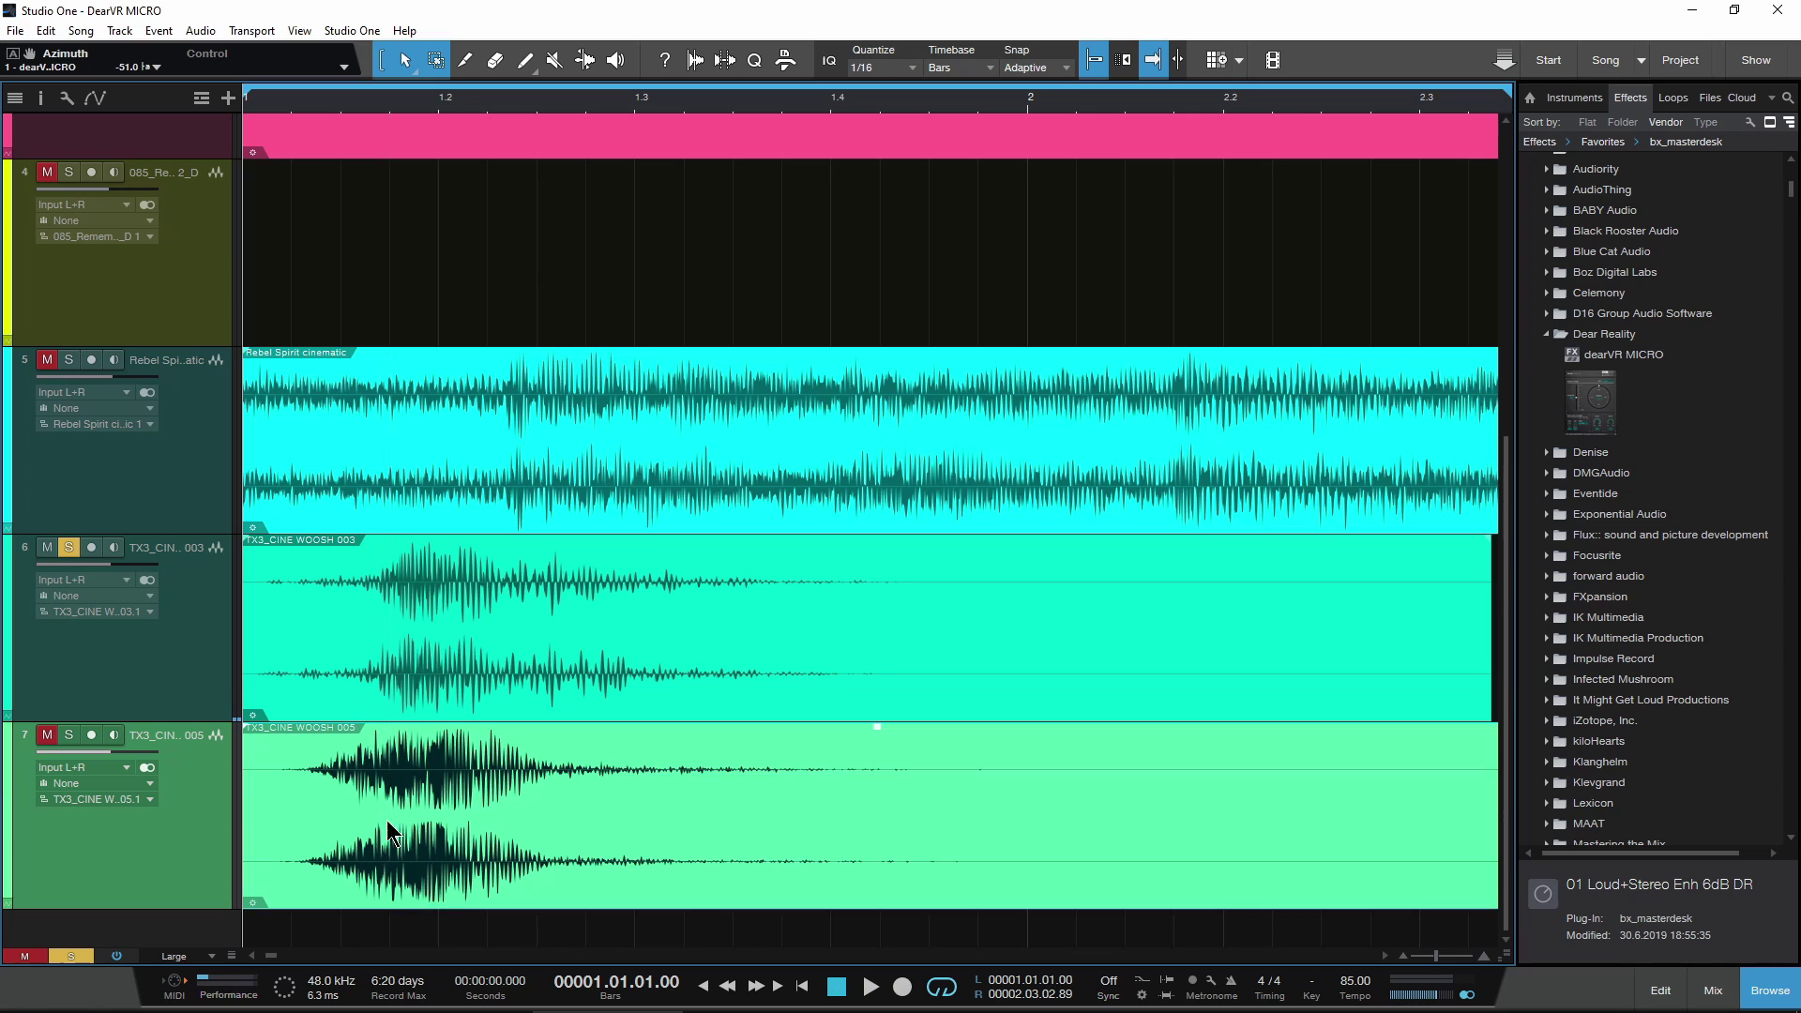
left_click(66, 551)
left_click(67, 736)
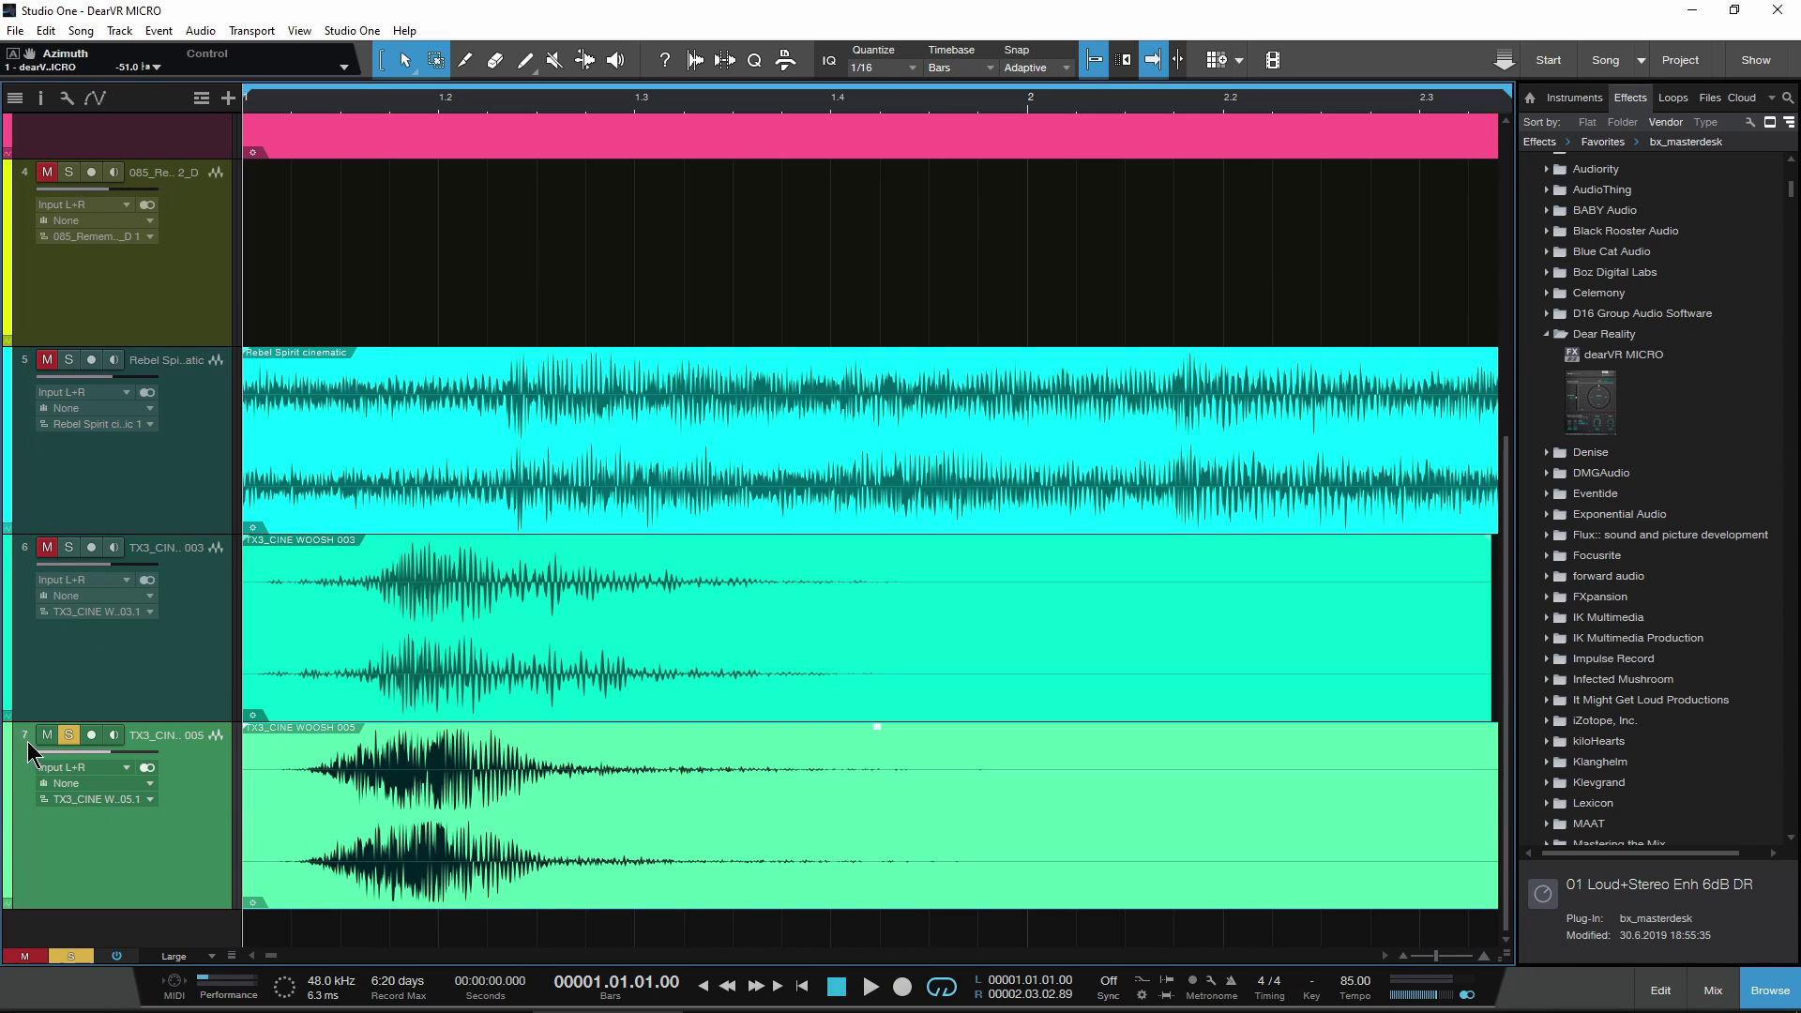
Step: Open dearVR MICRO on the TX3_CINE WOOSH 005 track and audition the sound with the plugin bypassed
double_click(29, 742)
left_click_drag(851, 219, 880, 220)
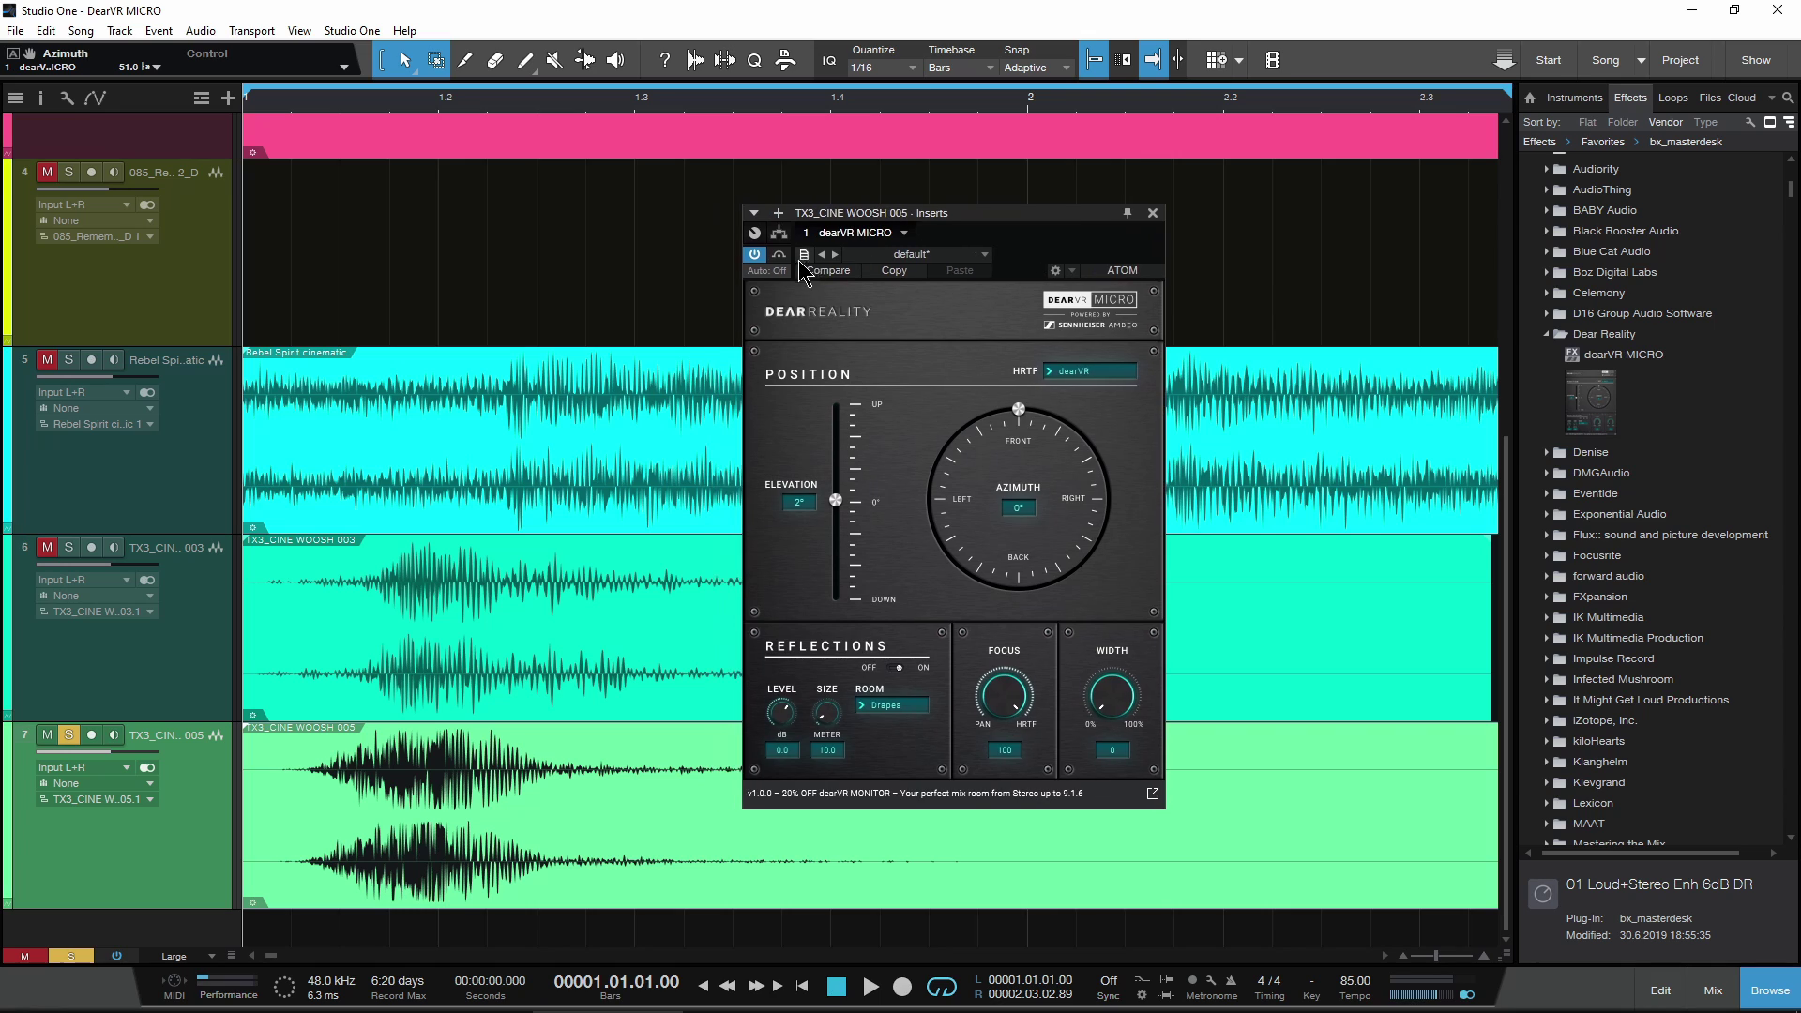
key("space")
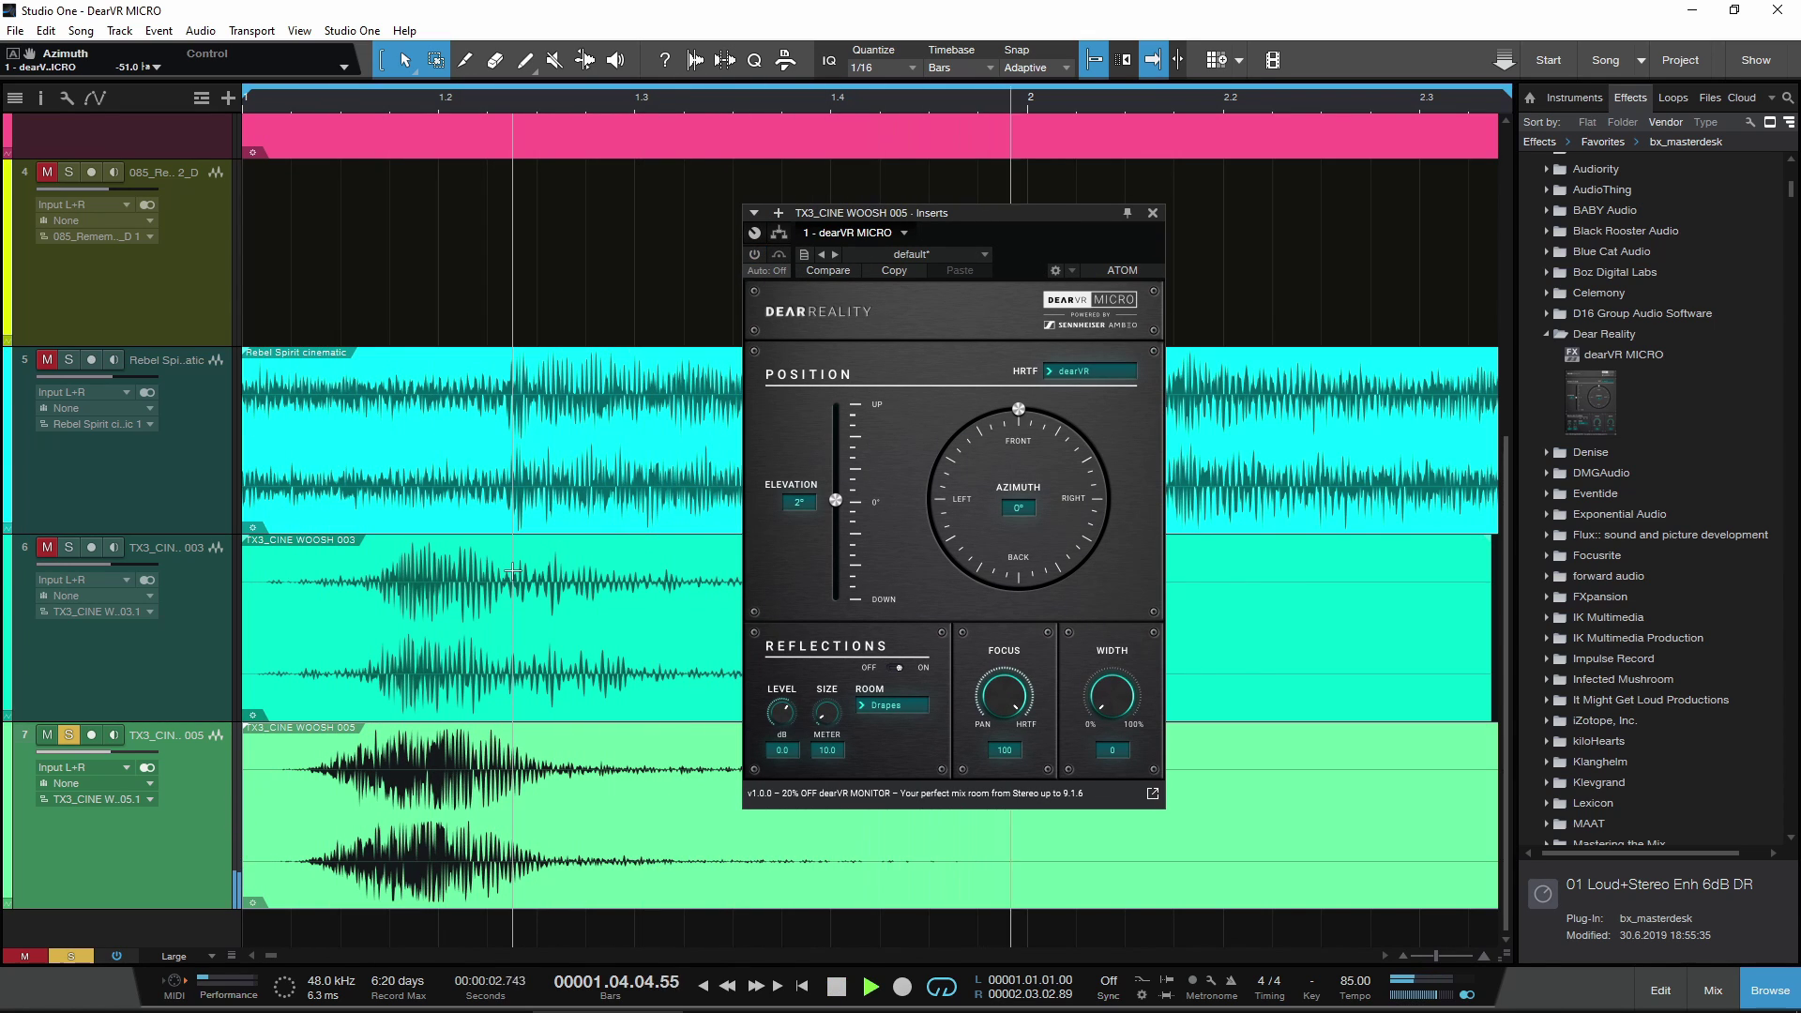
key("space")
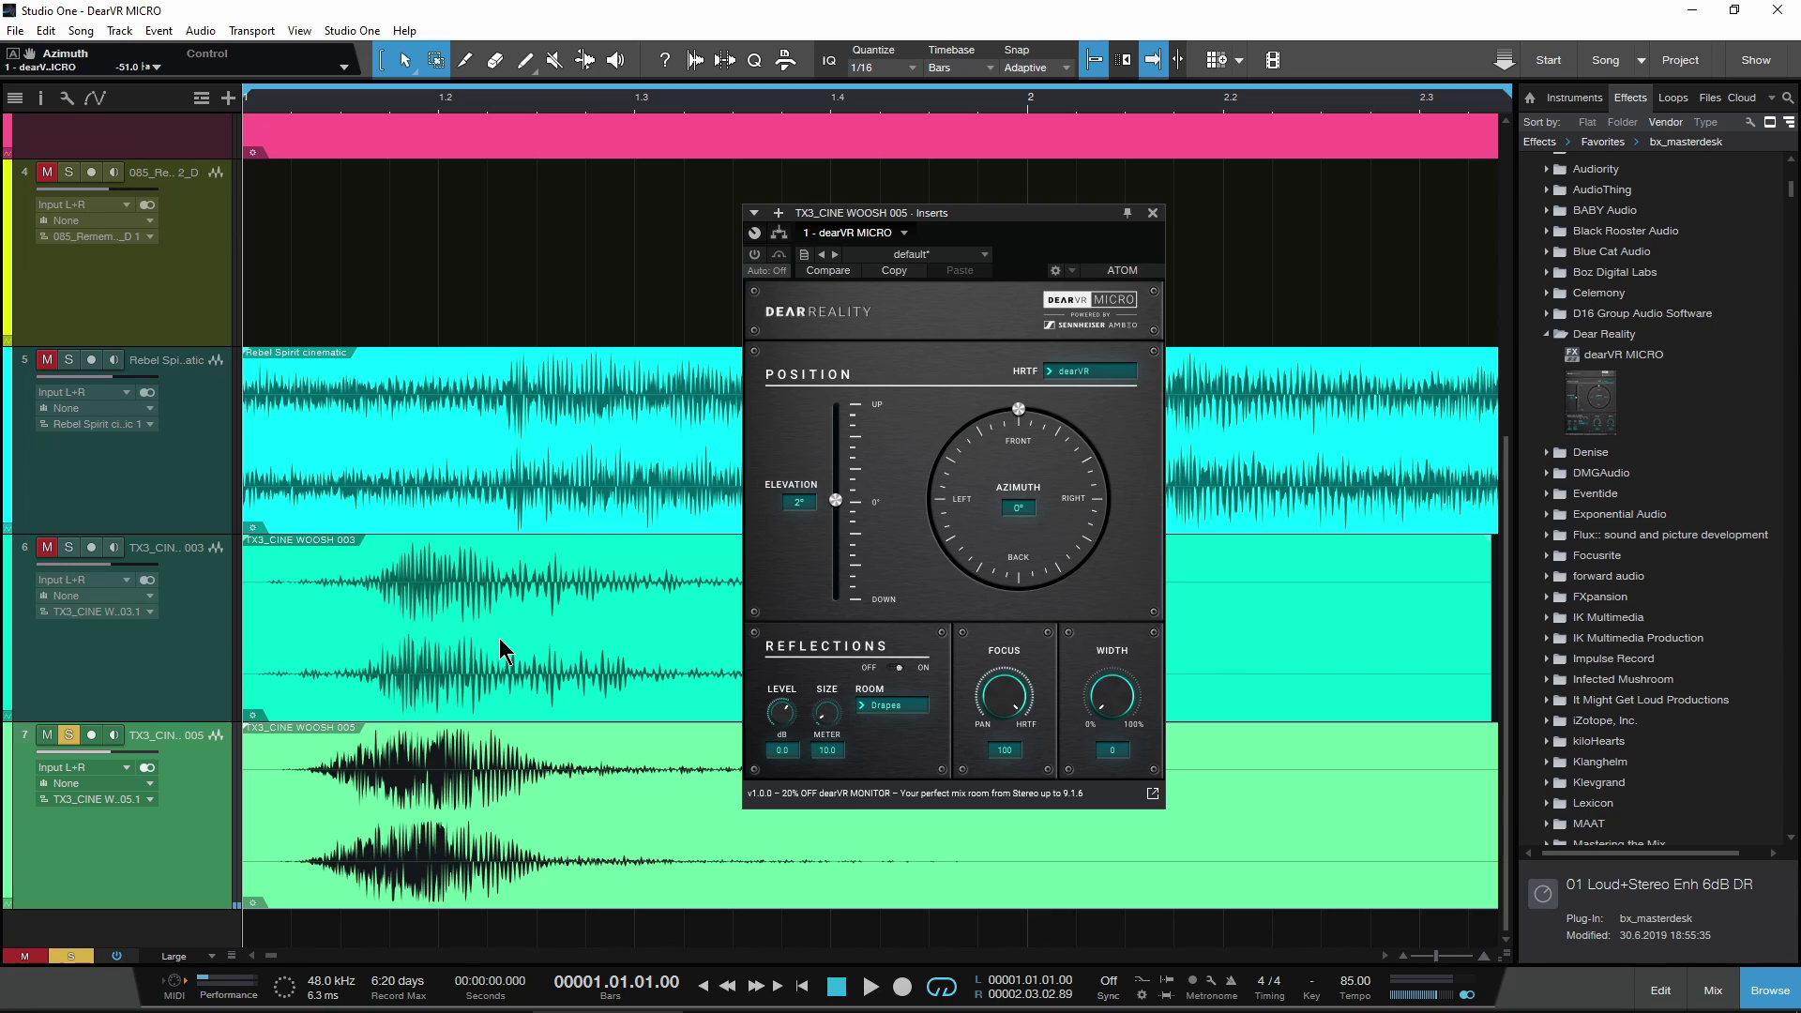
Step: Lower the elevation of TX3_CINE WOOSH 005 to -90° and set the plugin's automation mode to Write
left_click(767, 271)
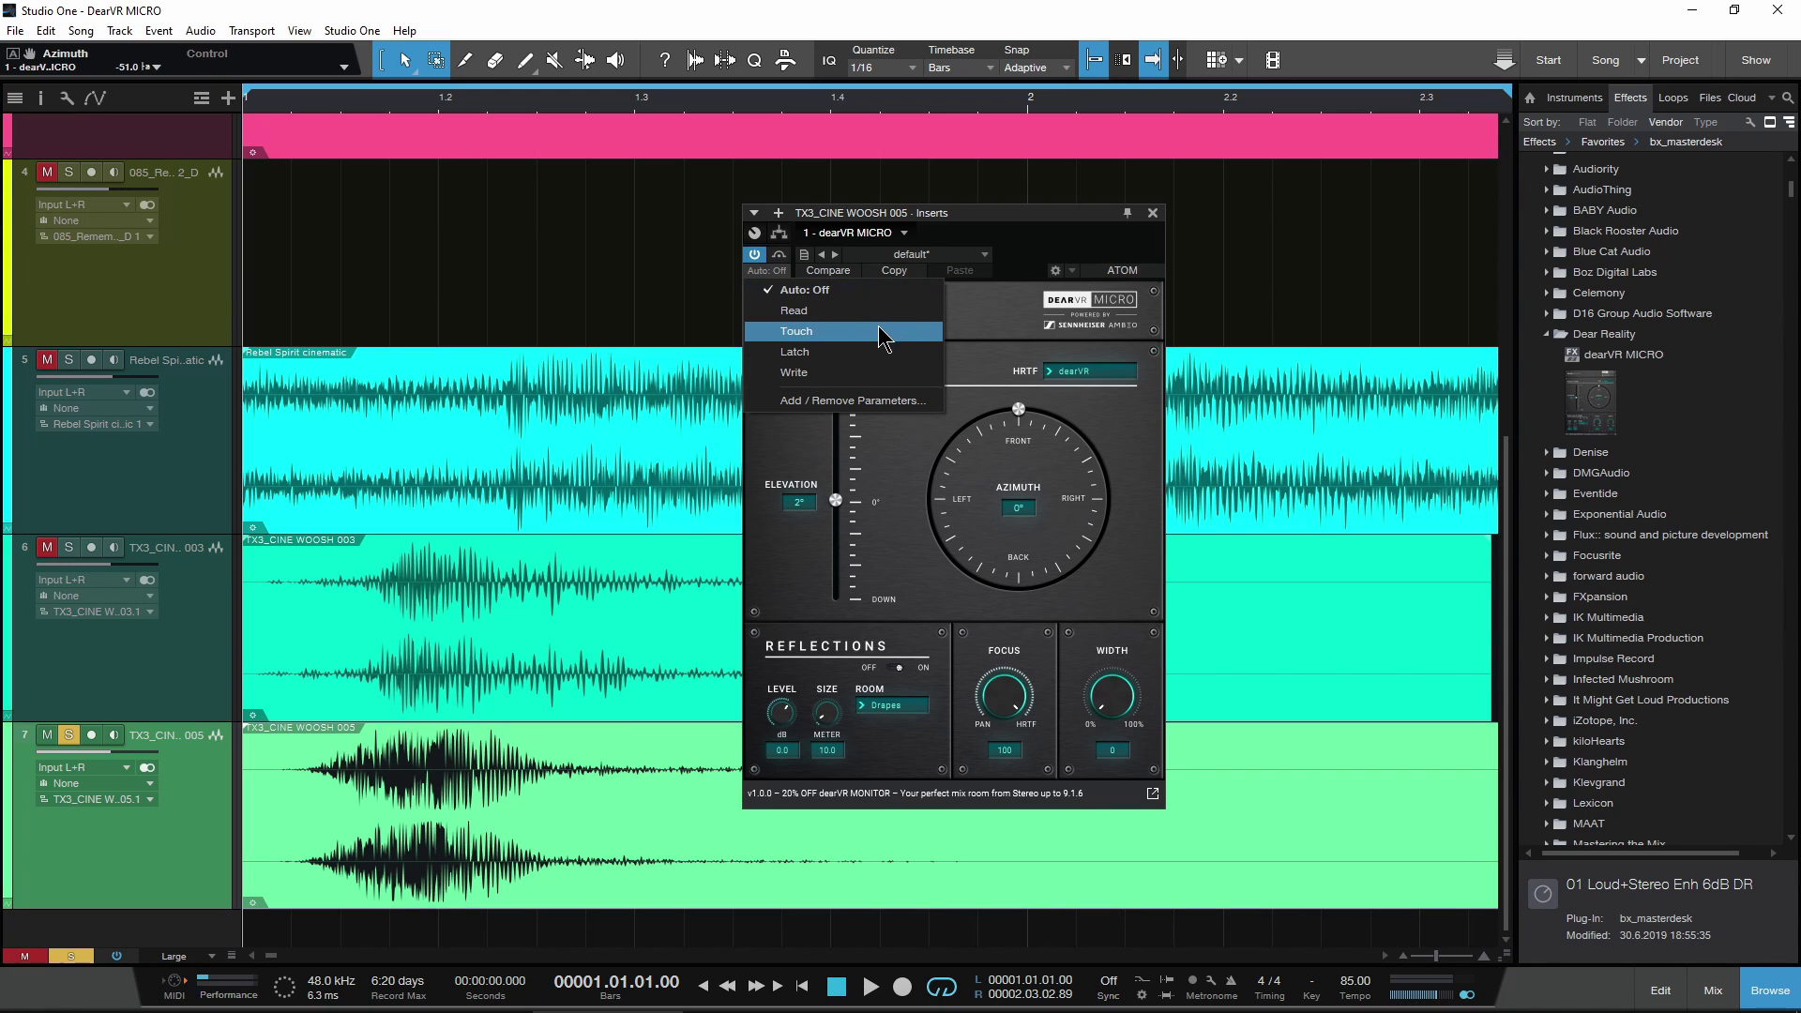
left_click(849, 310)
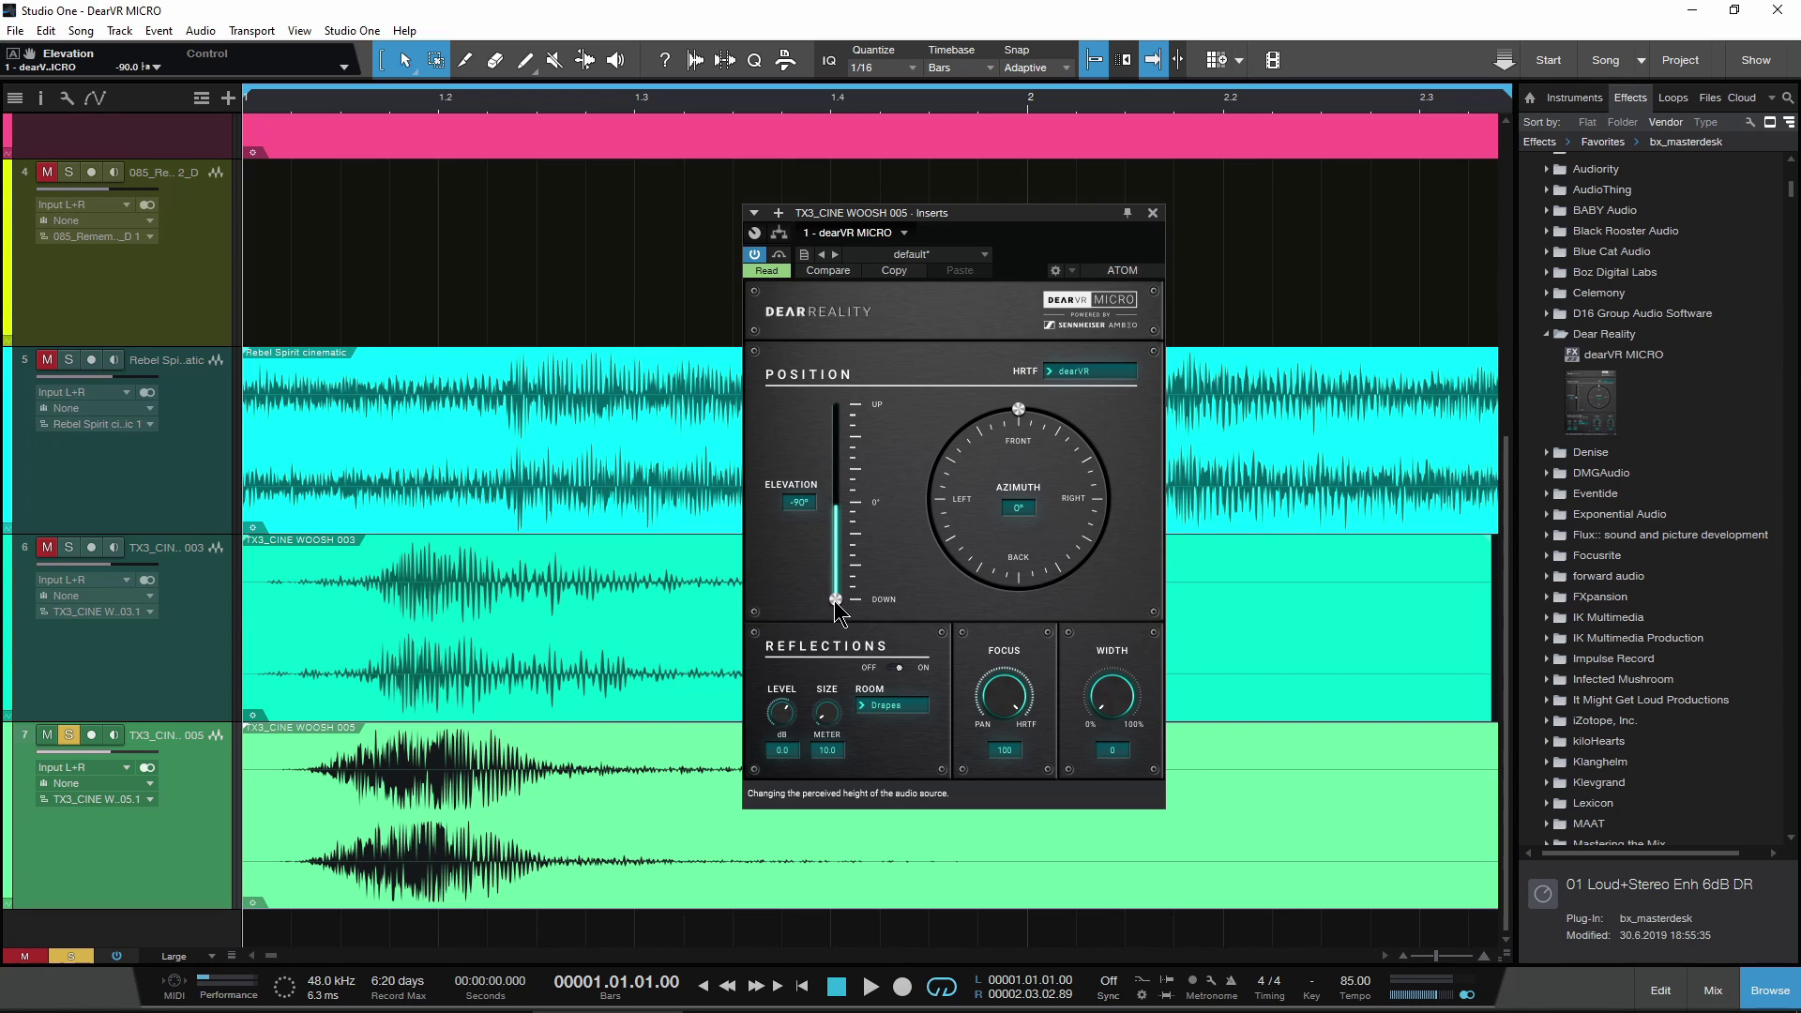
left_click_drag(836, 601, 833, 549)
left_click(766, 271)
left_click(778, 368)
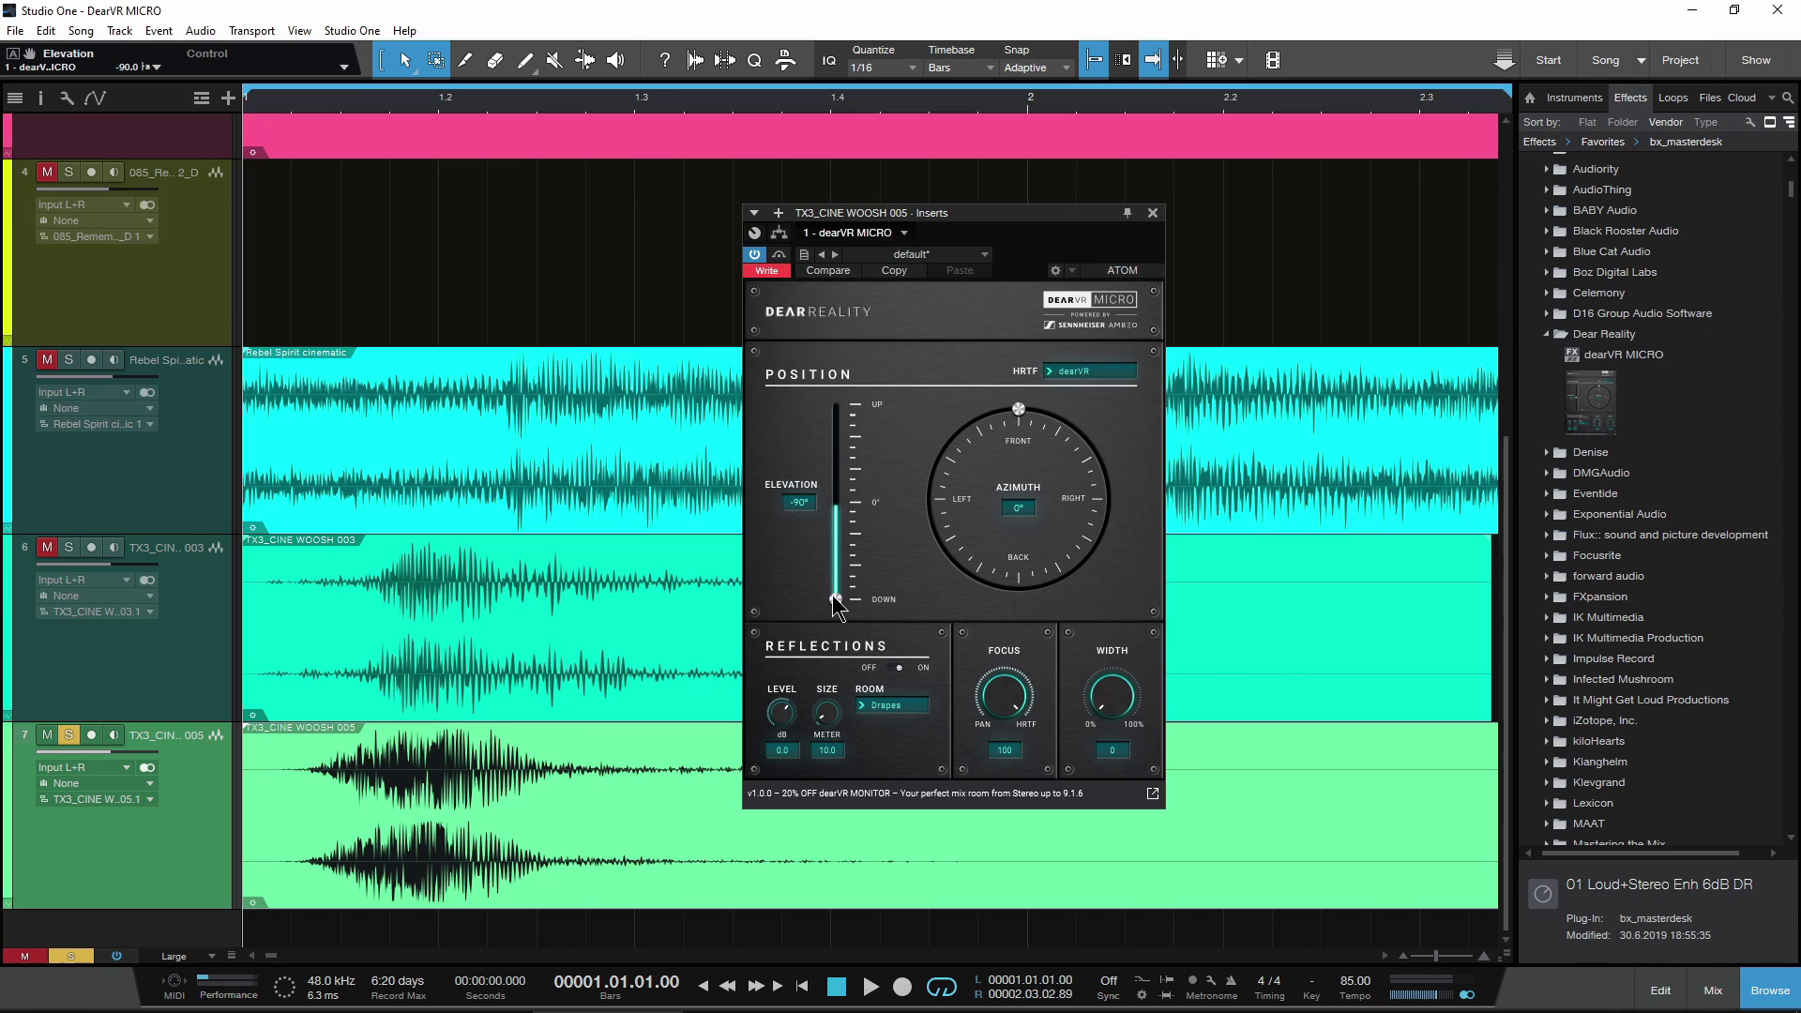
Step: Record an elevation sweep from -90° up to 90° while the woosh plays
key("space")
left_click_drag(835, 602, 838, 410)
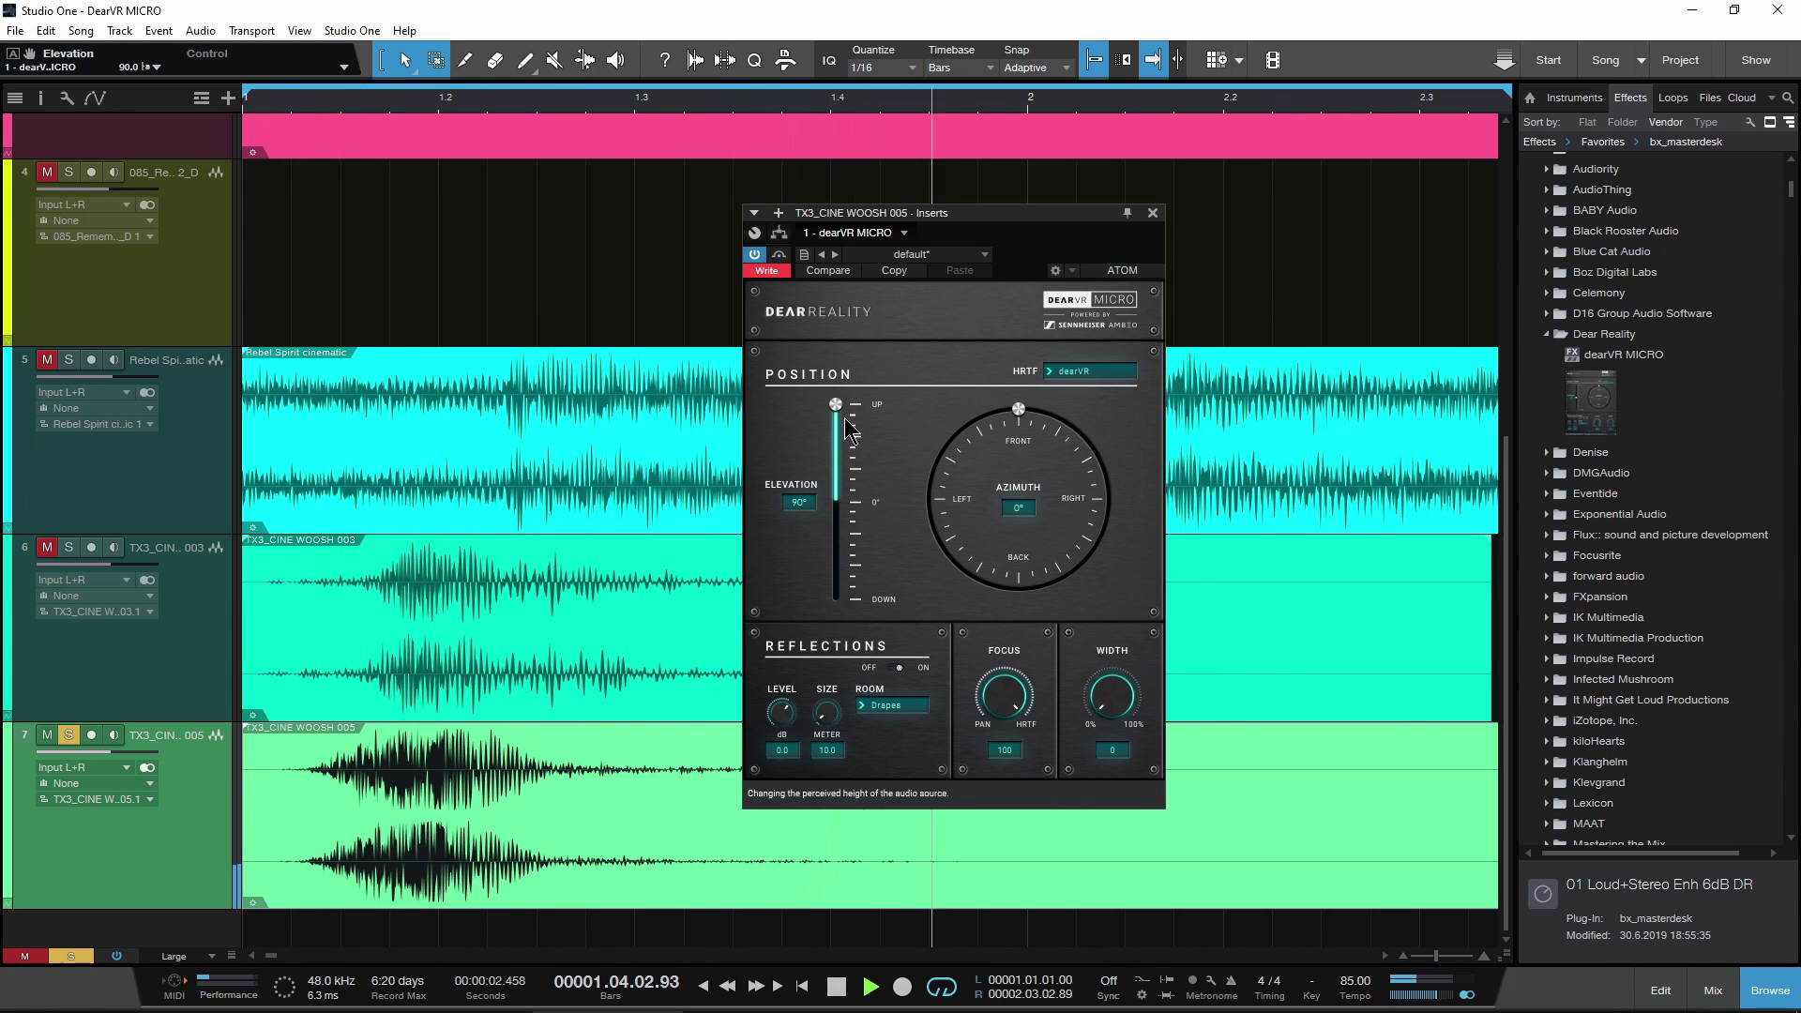
key("space")
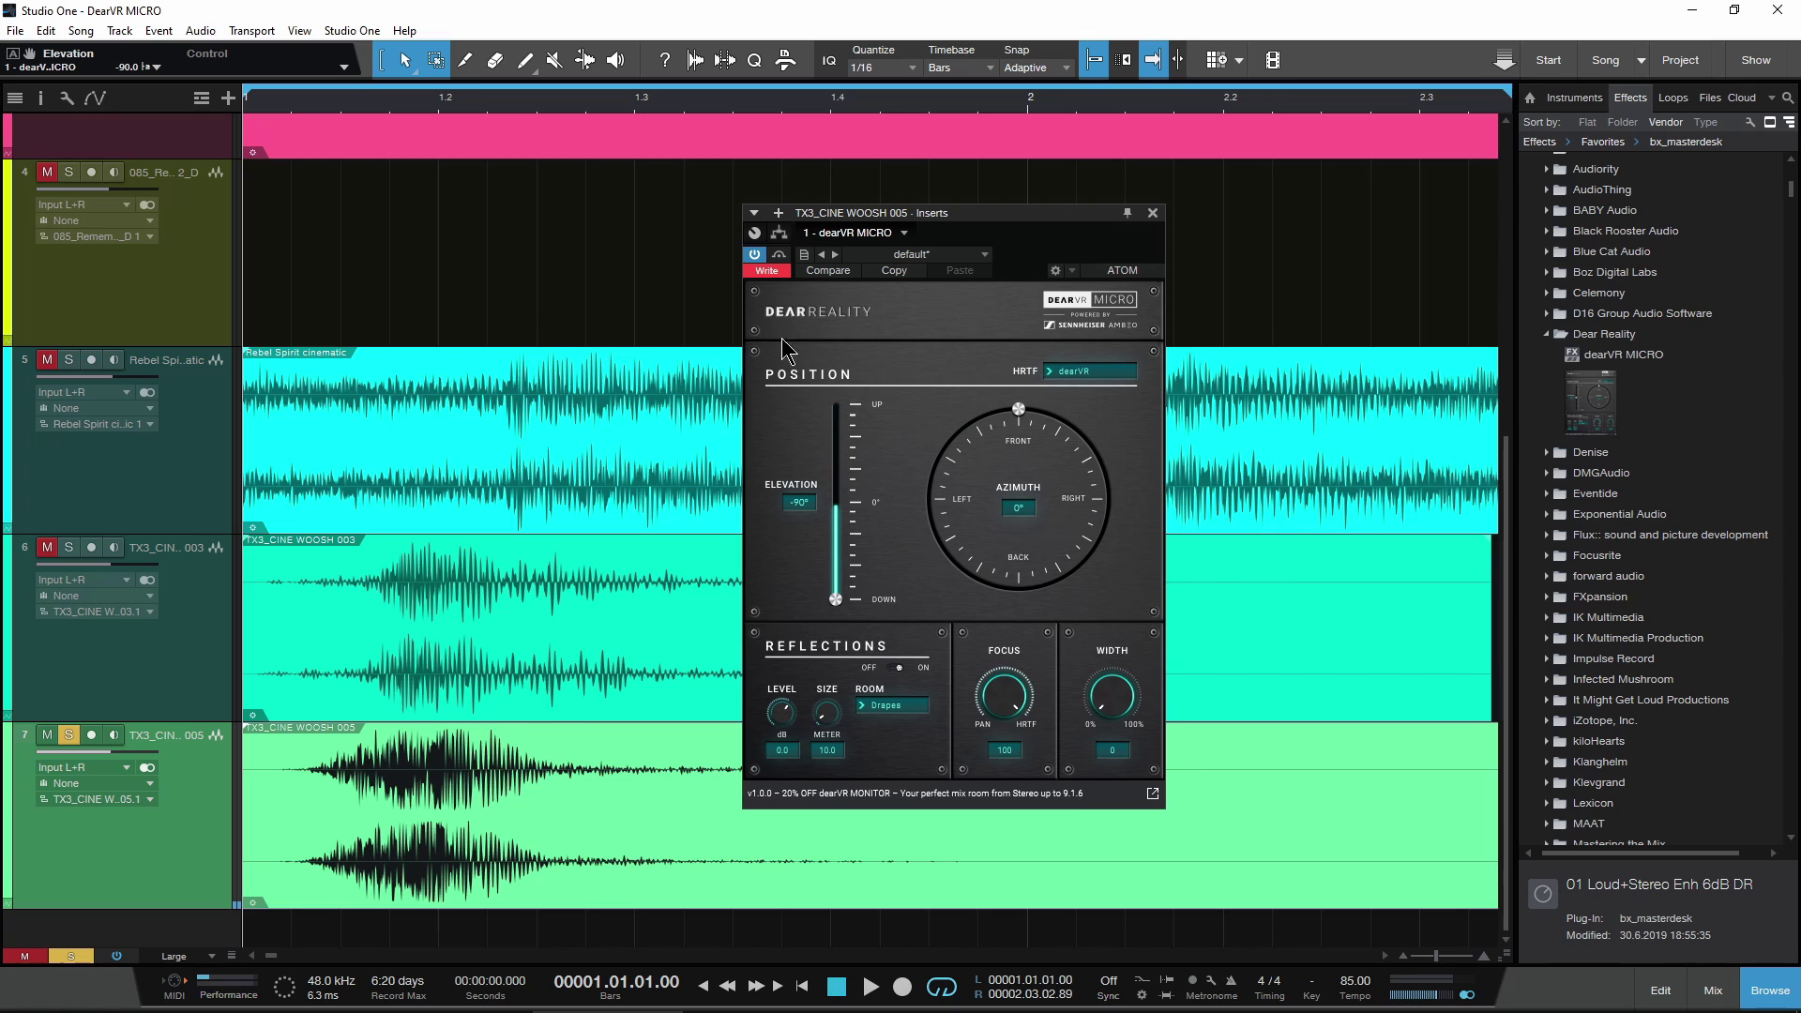
Step: Switch the plugin's automation to Read mode and play back the recorded elevation movement
left_click(768, 270)
left_click(793, 311)
key("space")
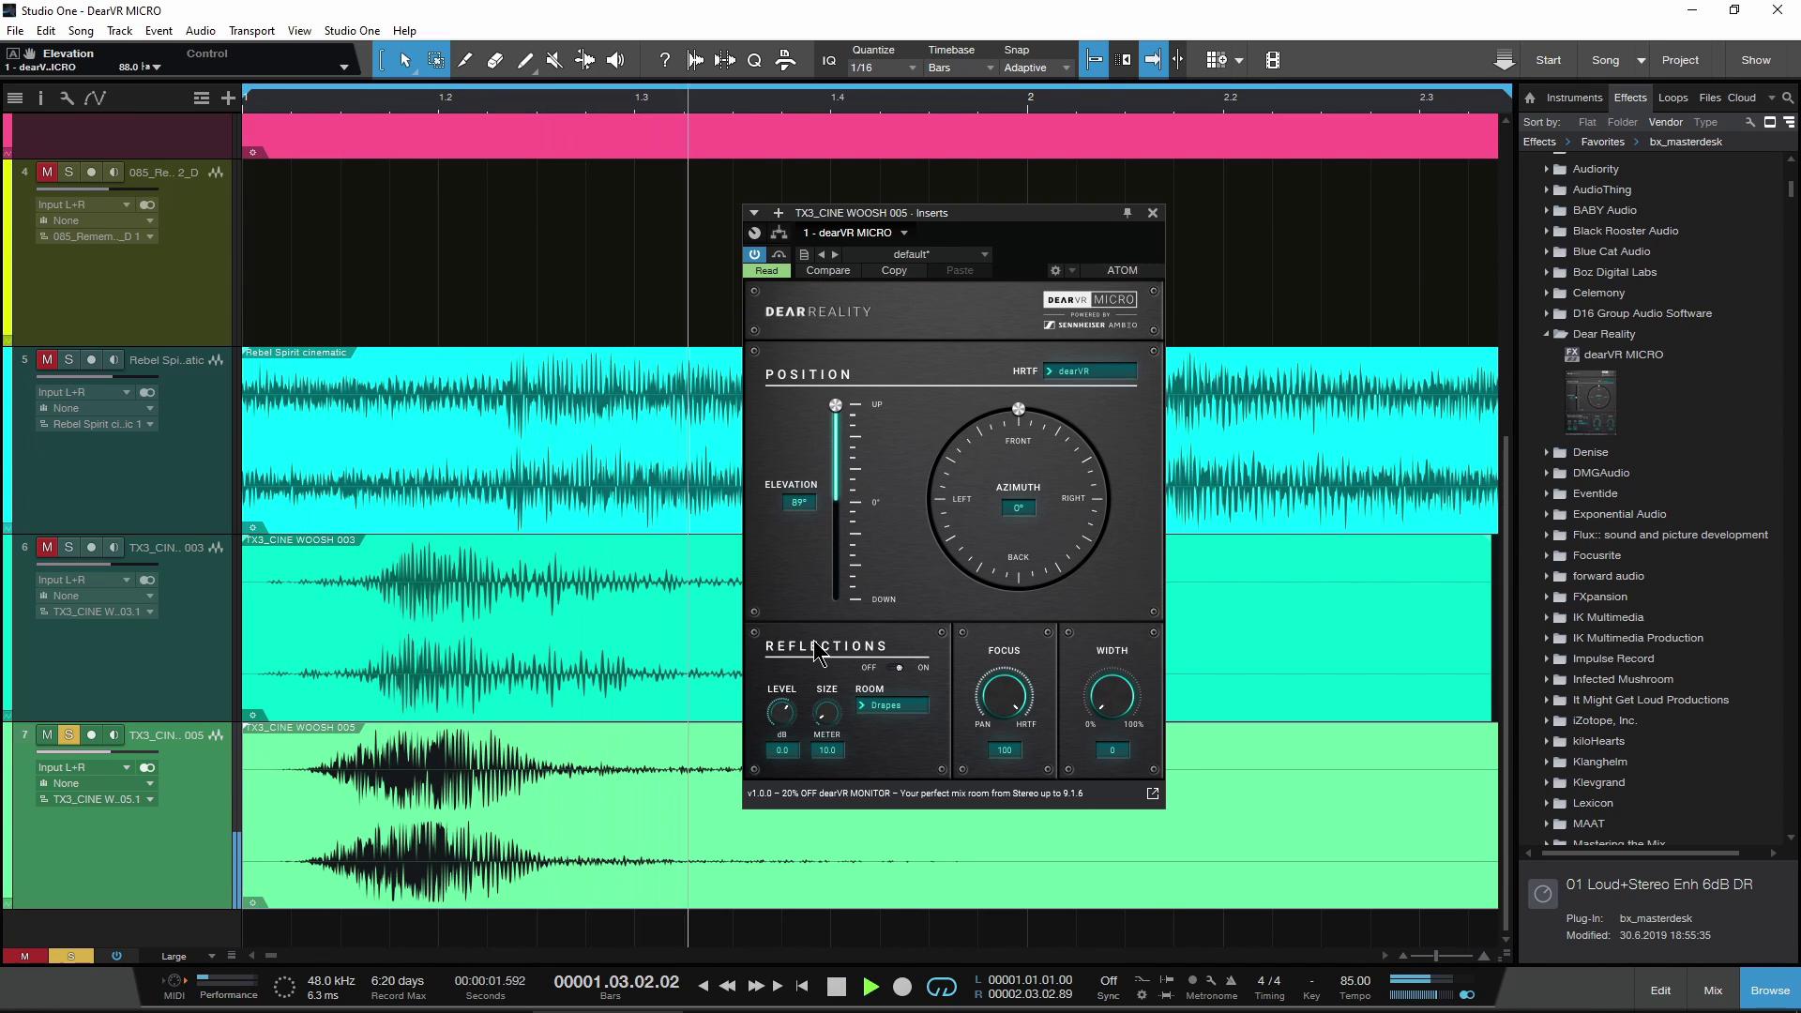
key("space")
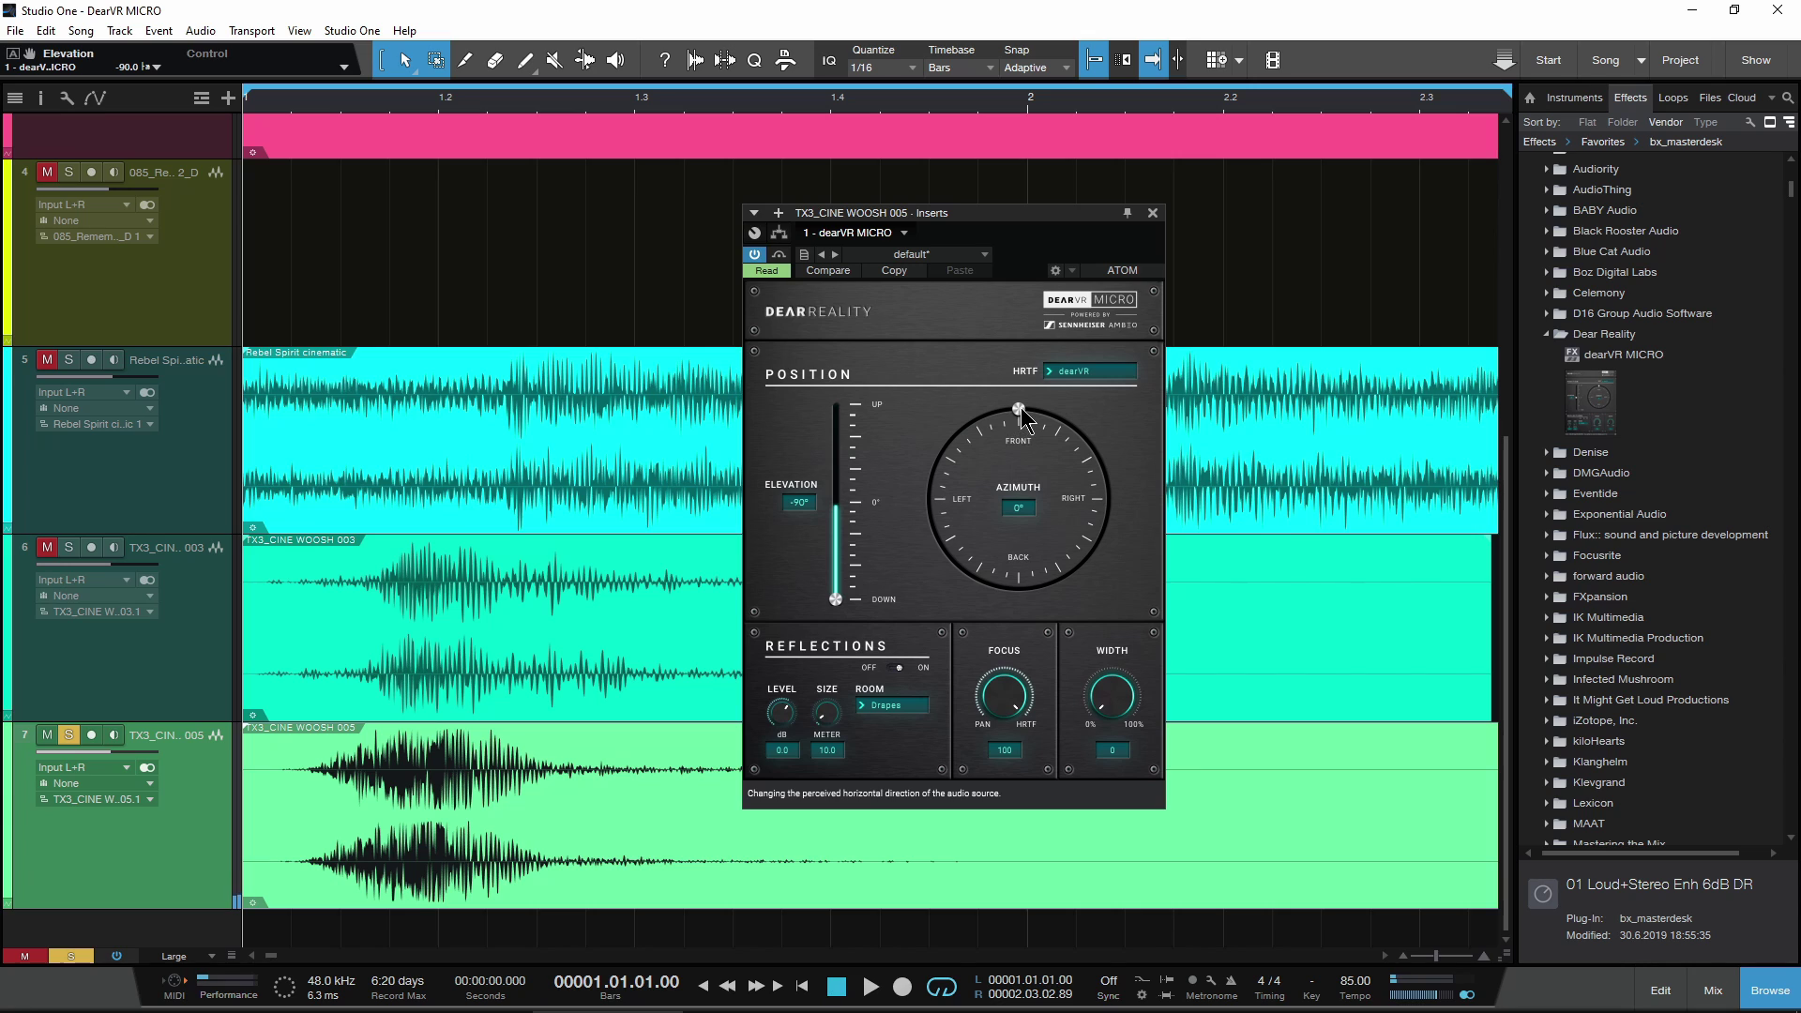
Step: Audition the woosh while turning its azimuth by hand, setting it to 99°
key("space")
left_click_drag(1026, 420, 1106, 522)
key("space")
key("space")
key("space")
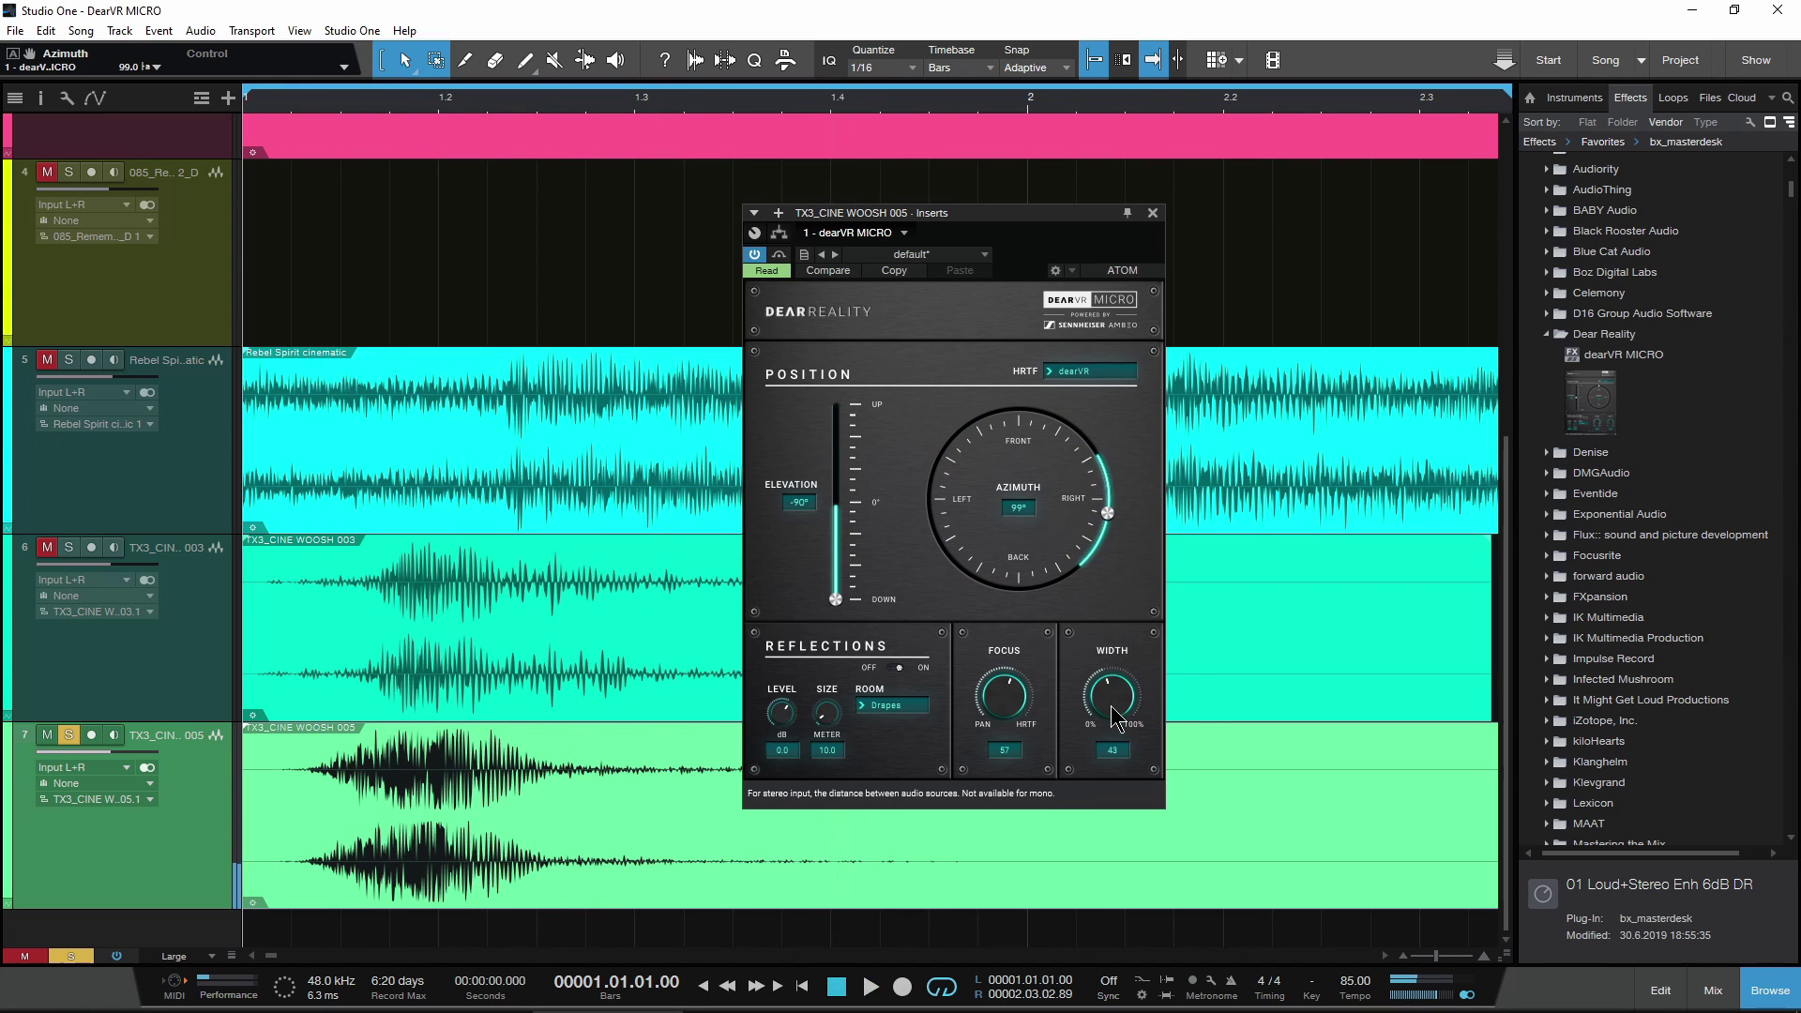
Step: Reduce the focus to 34 and the width to 22, and set the azimuth to 116° after sweeping it during playback
left_click_drag(1110, 707, 1003, 713)
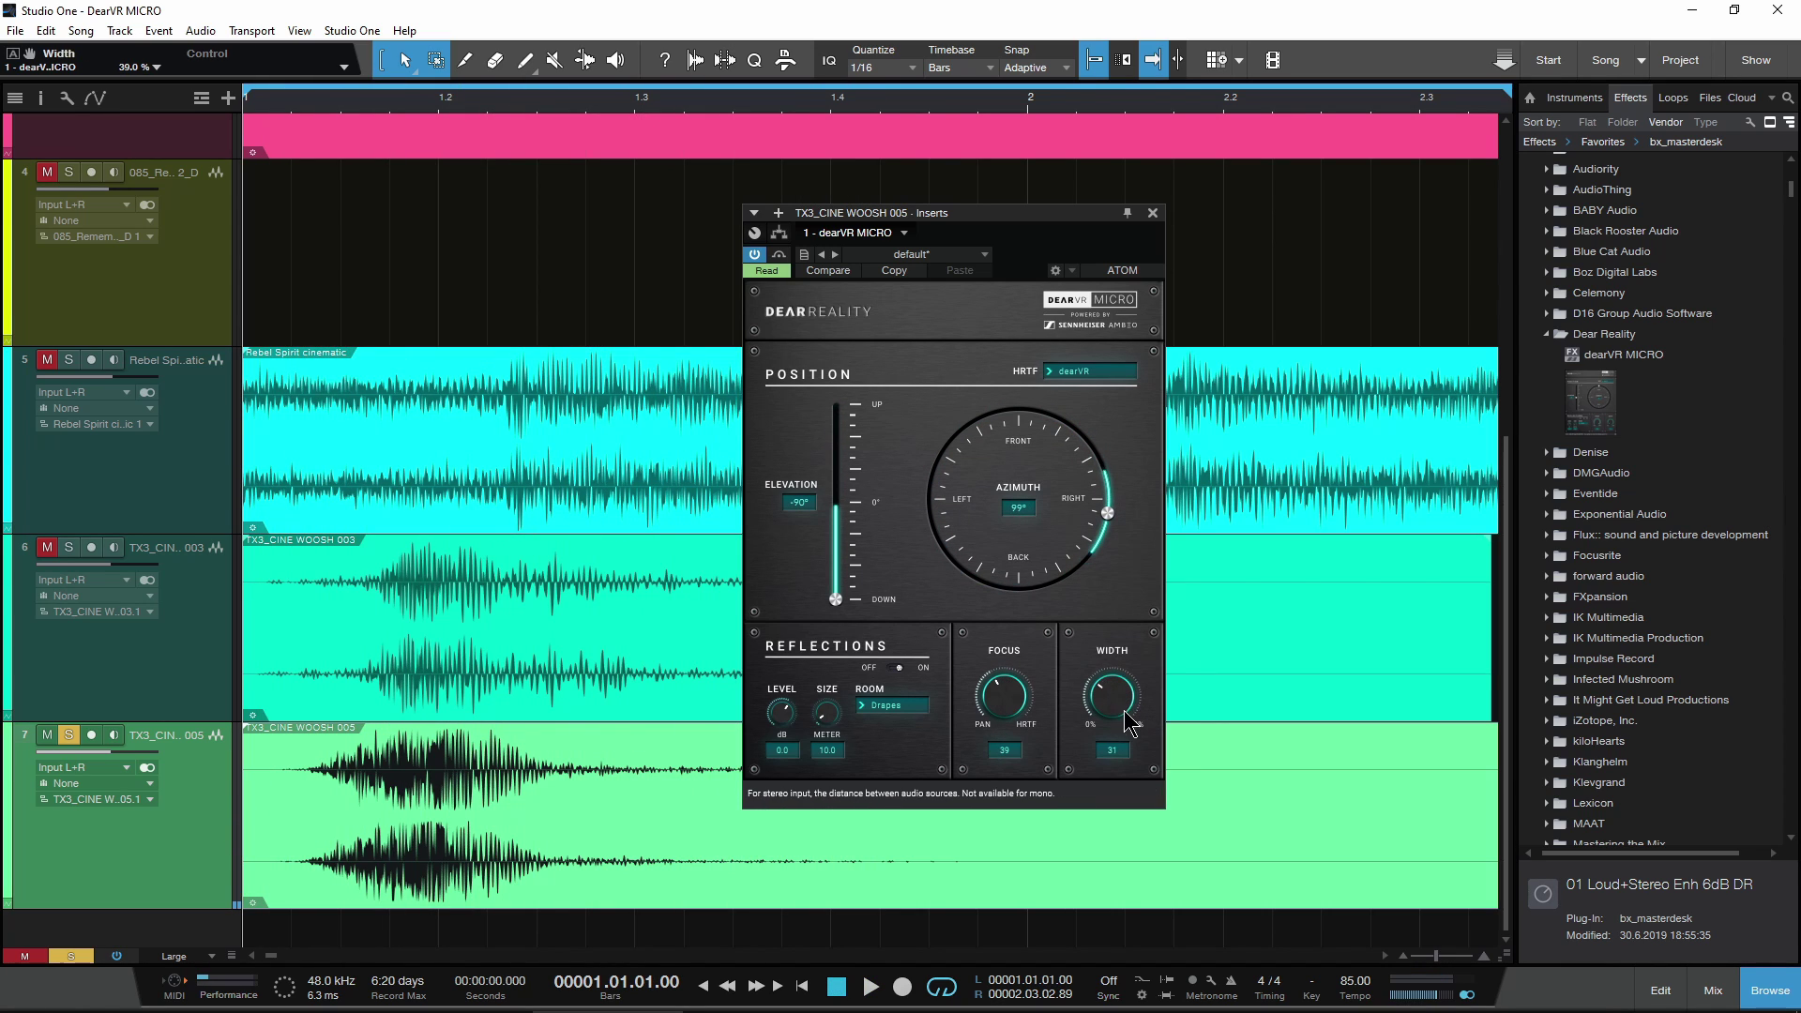
key("space")
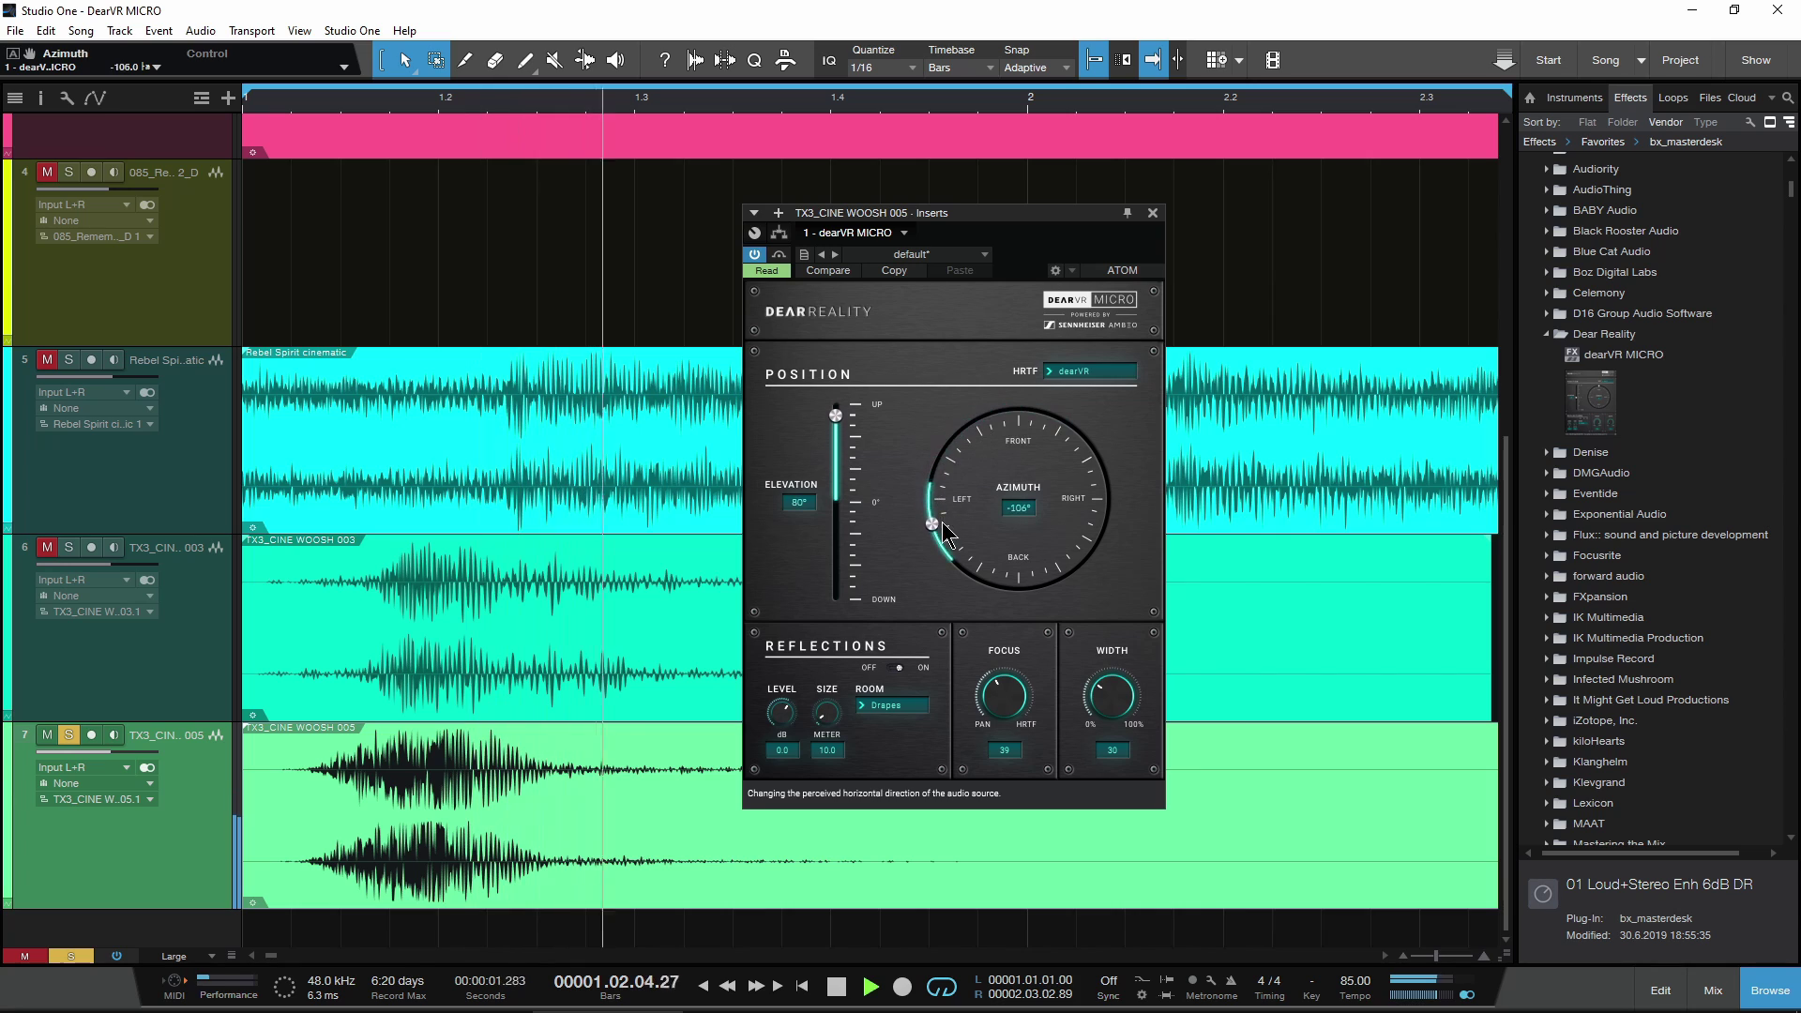
left_click_drag(1085, 568, 985, 441)
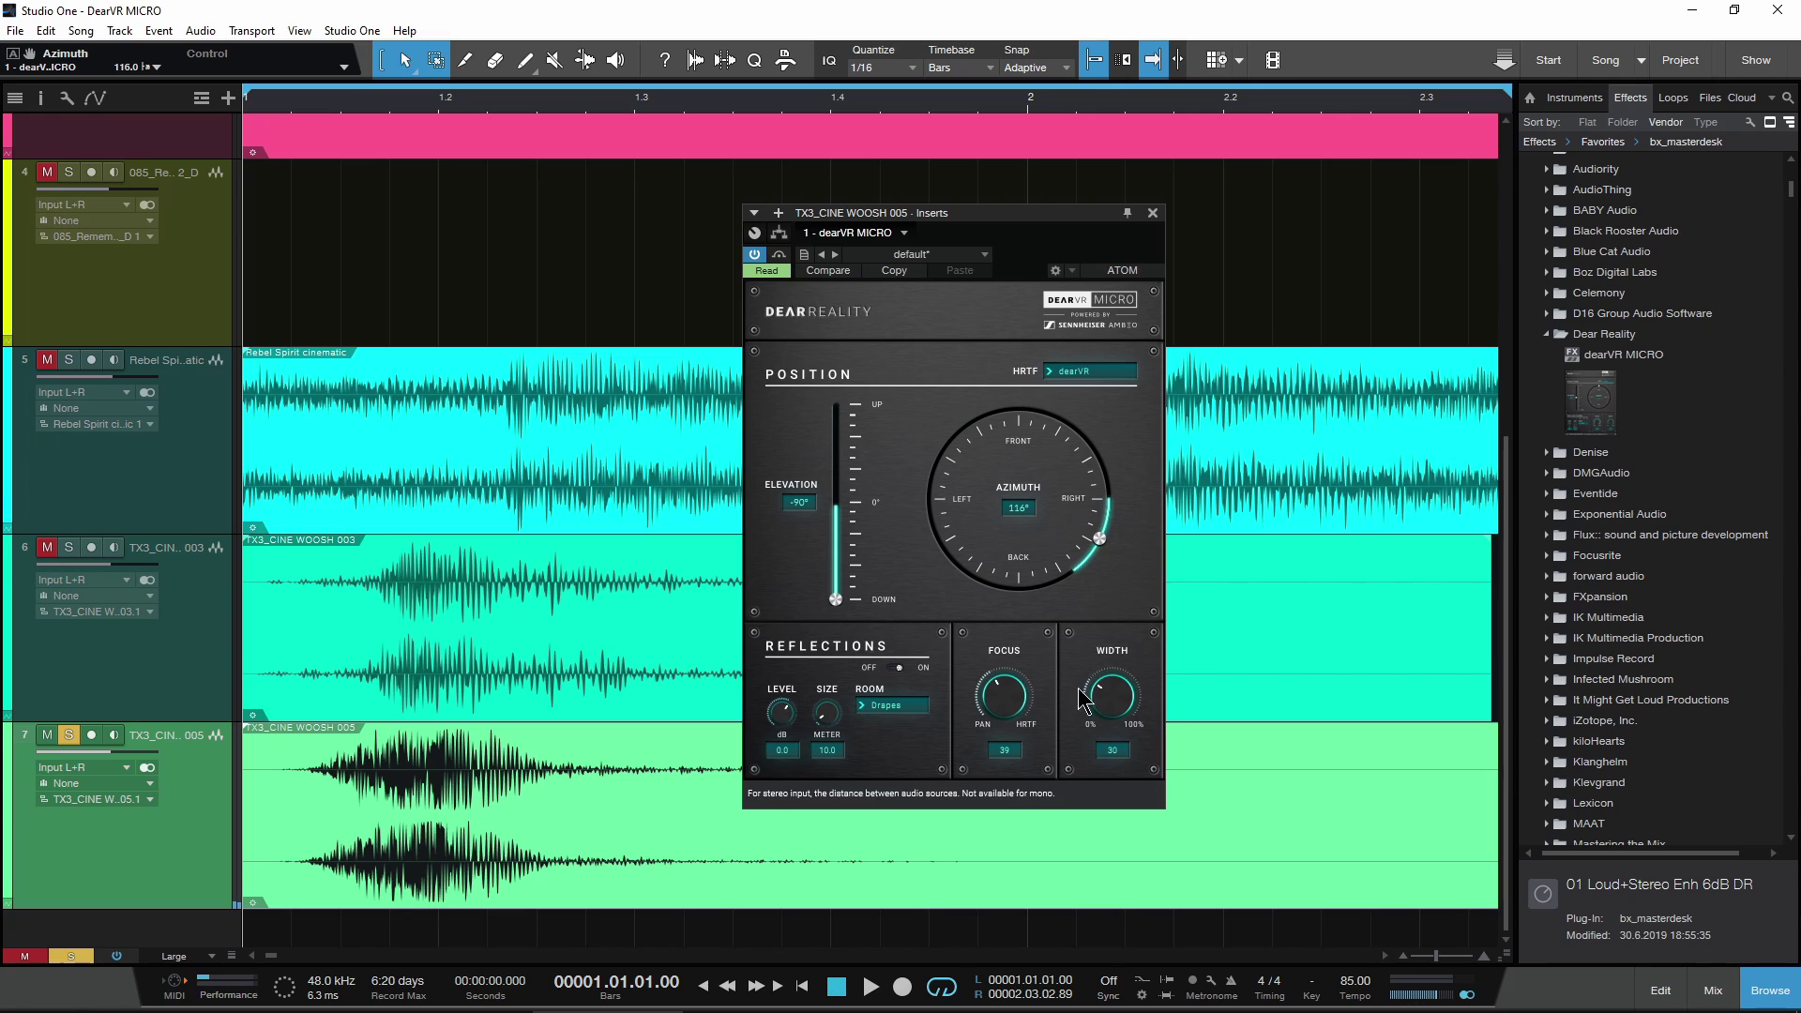
left_click_drag(1000, 699, 1117, 708)
Step: Record azimuth automation in Touch mode, sweeping from 116° through the front to -132° during playback
left_click(761, 272)
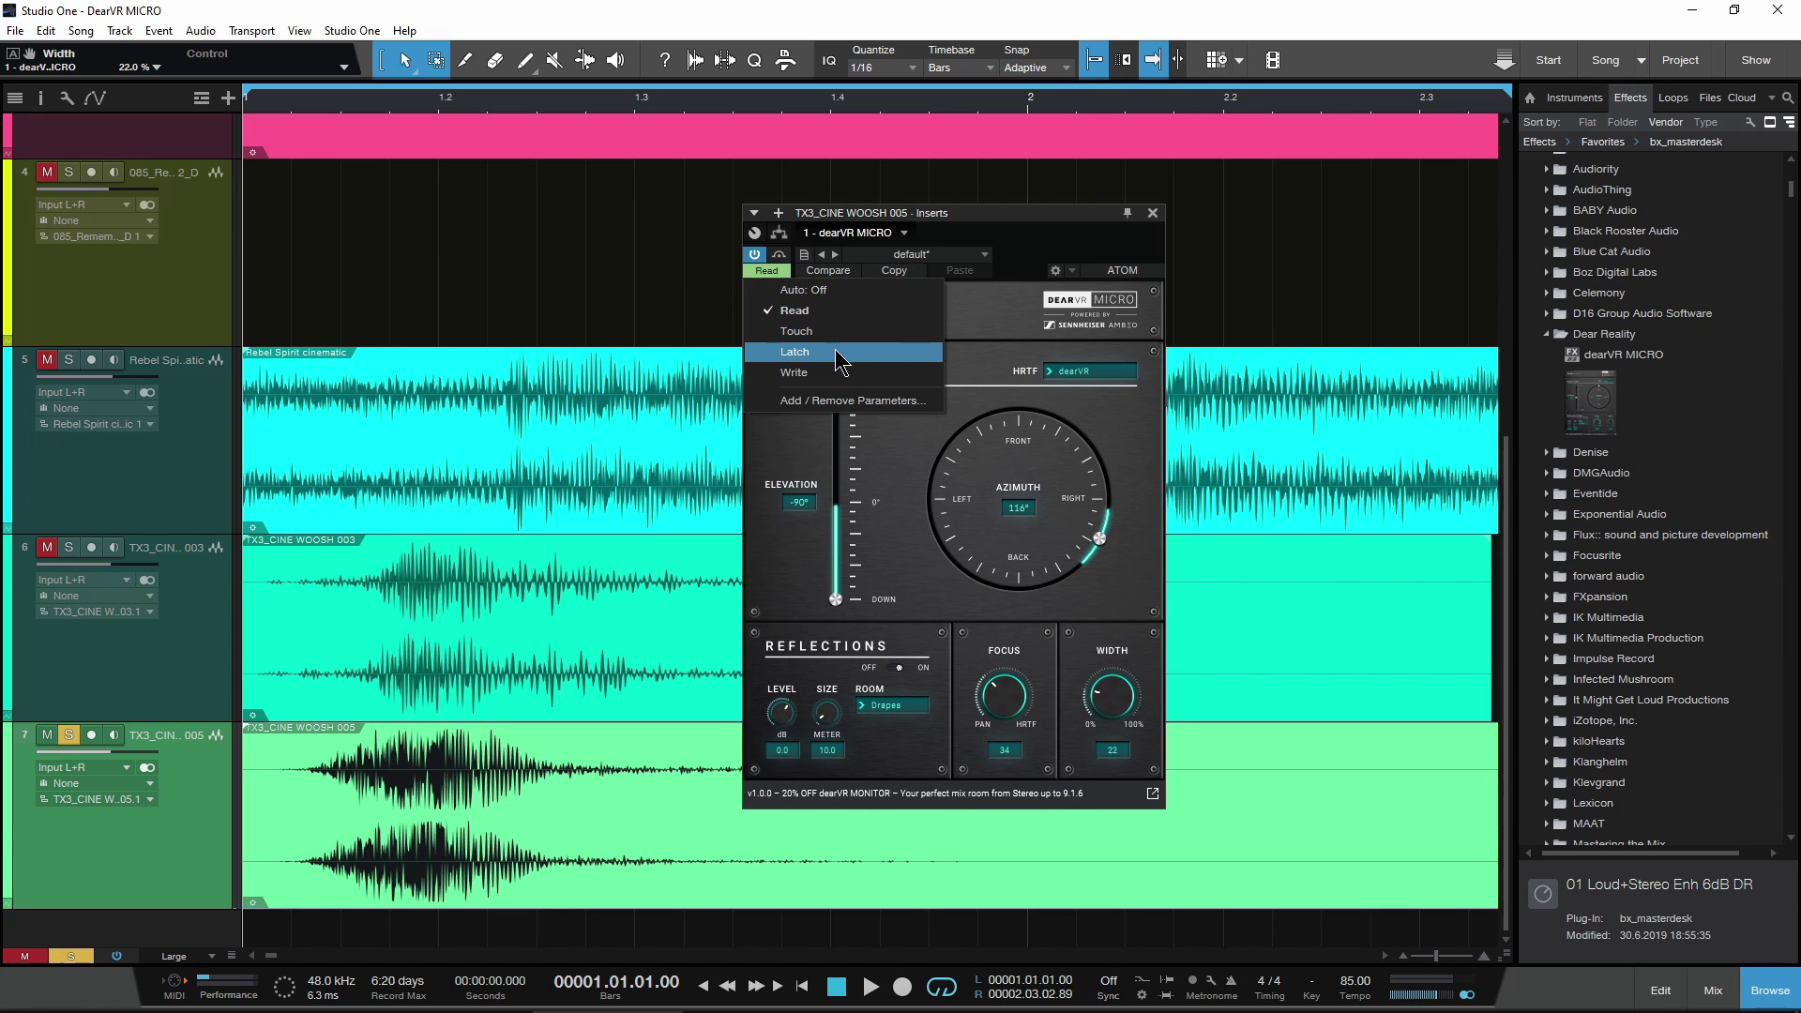
left_click(805, 345)
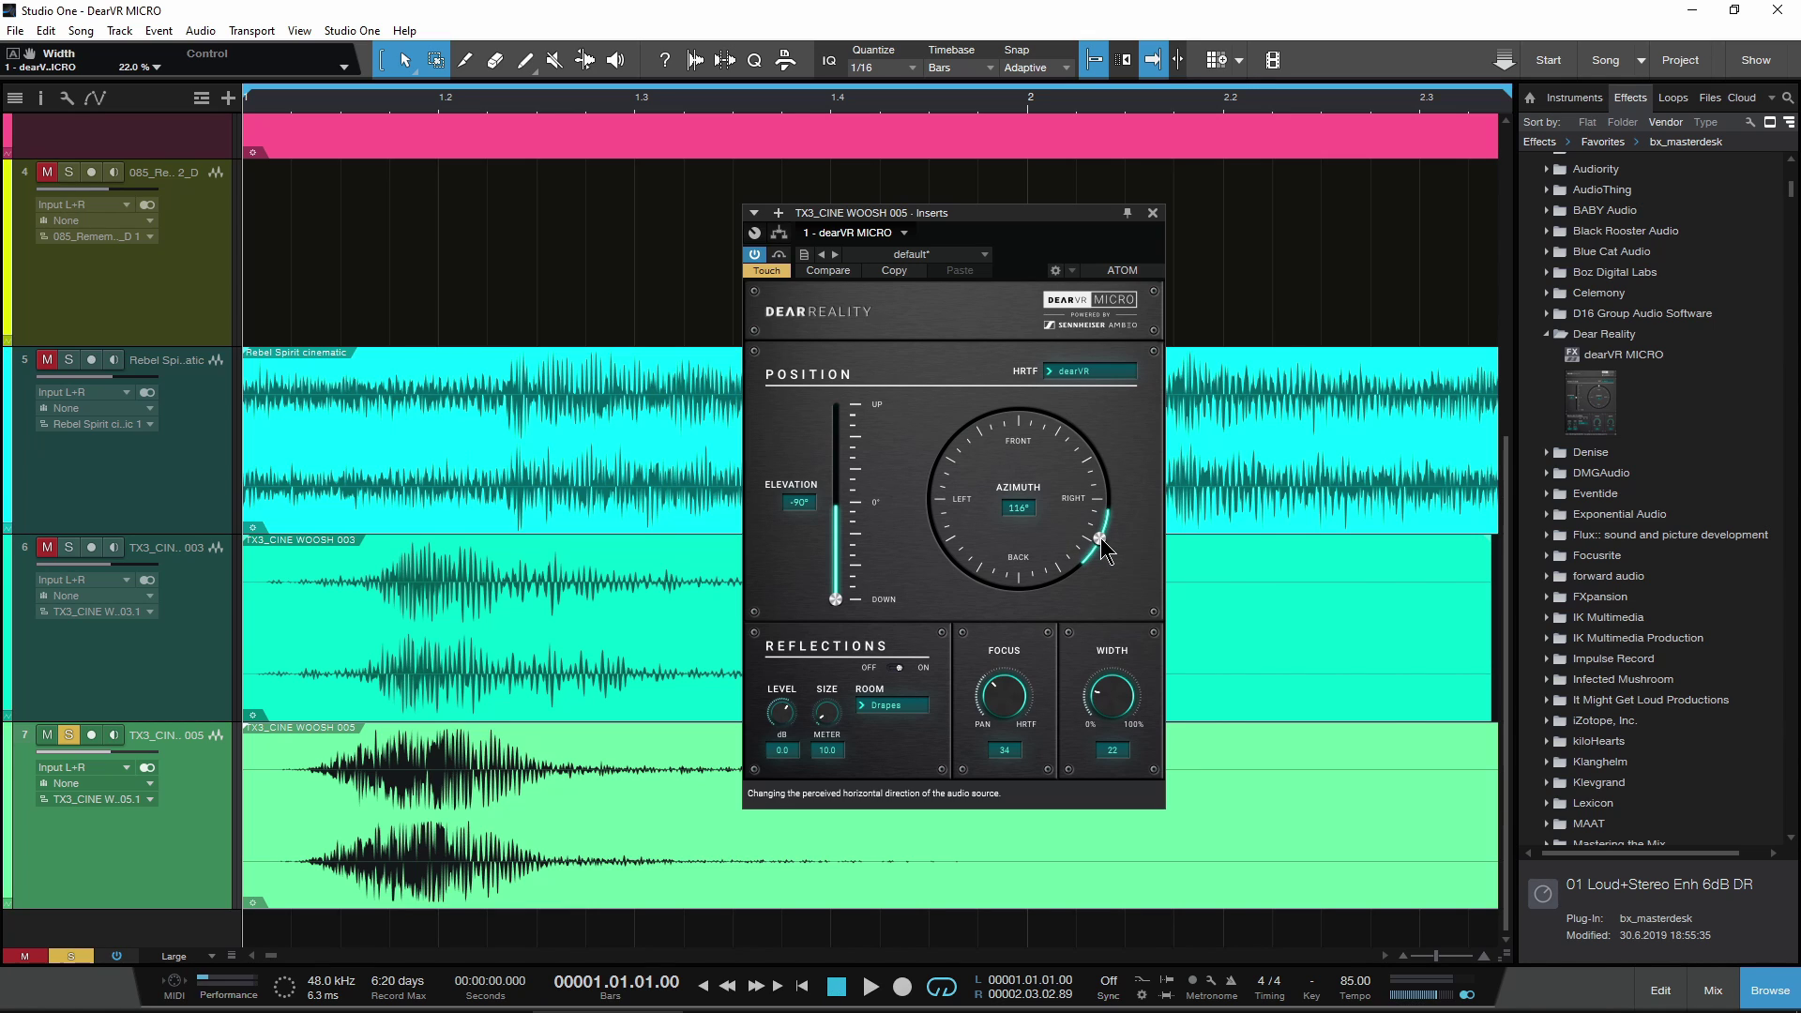
key("space")
mouse_move(1102, 549)
left_mouse_down()
mouse_move(1098, 460)
mouse_move(999, 417)
mouse_move(941, 509)
mouse_move(966, 576)
left_mouse_up()
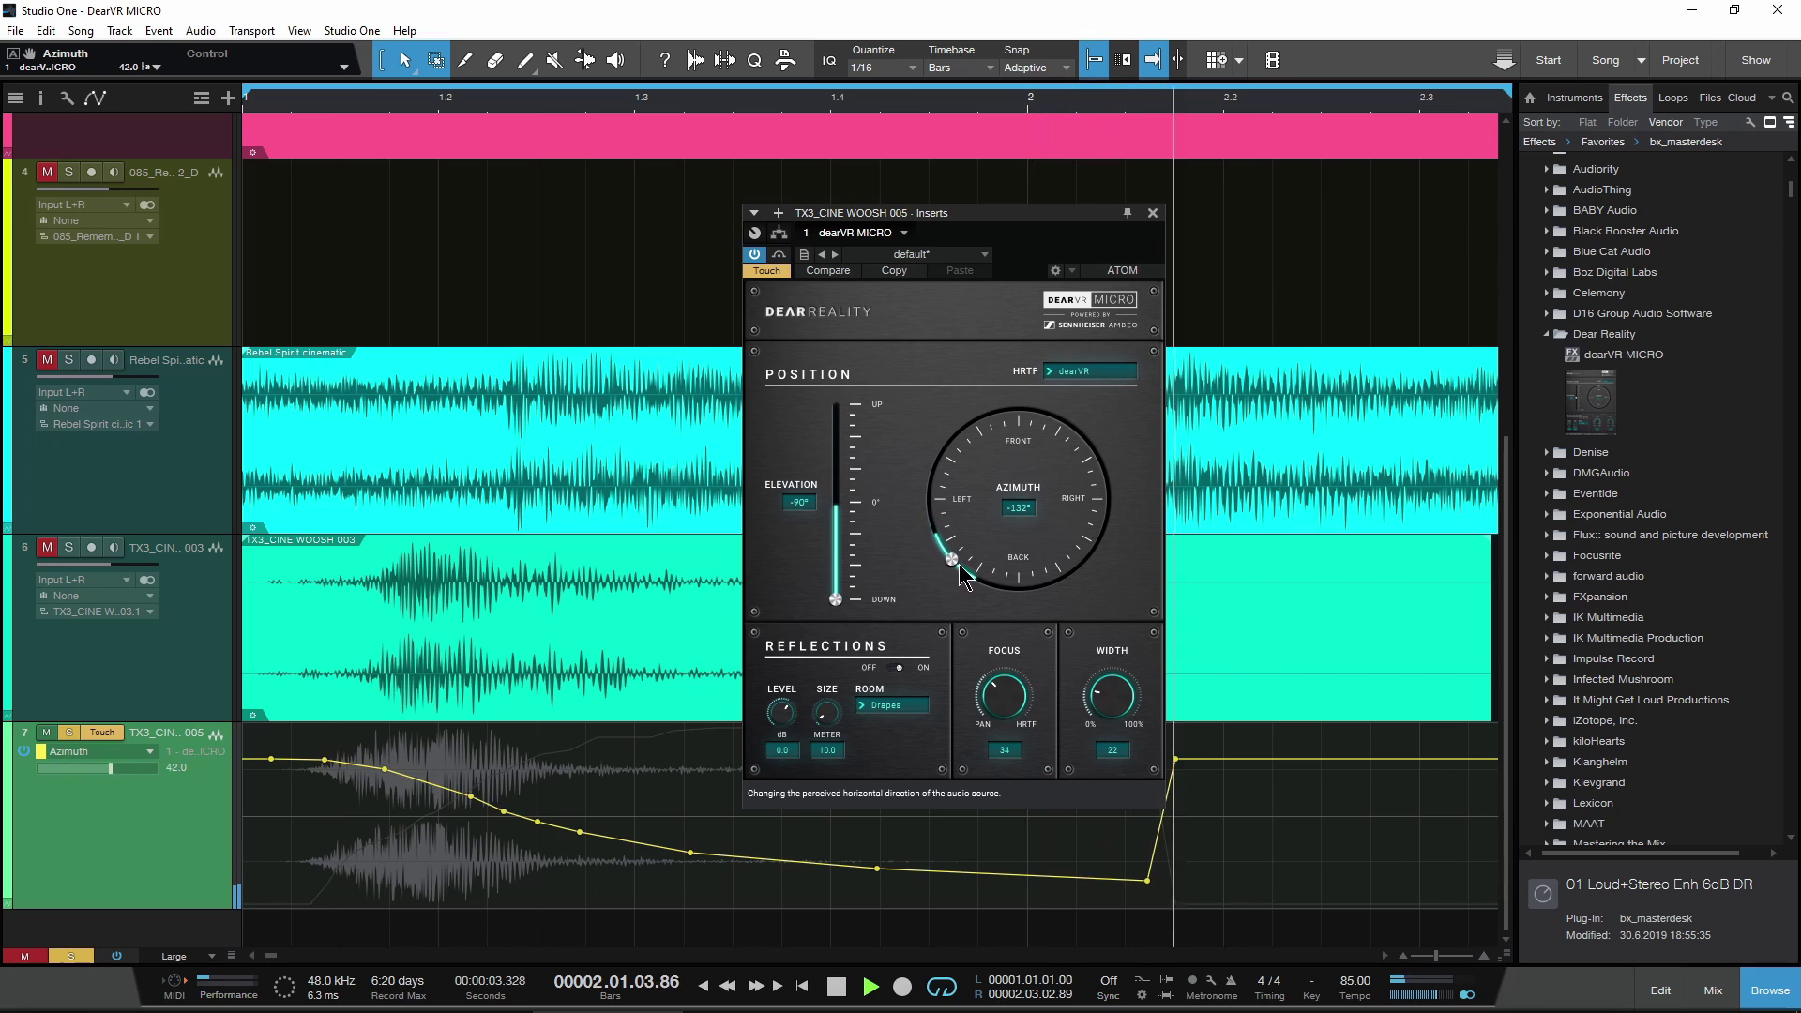
key("space")
Step: Return the plugin's automation to Read mode and play back the recorded azimuth movement
left_click(769, 270)
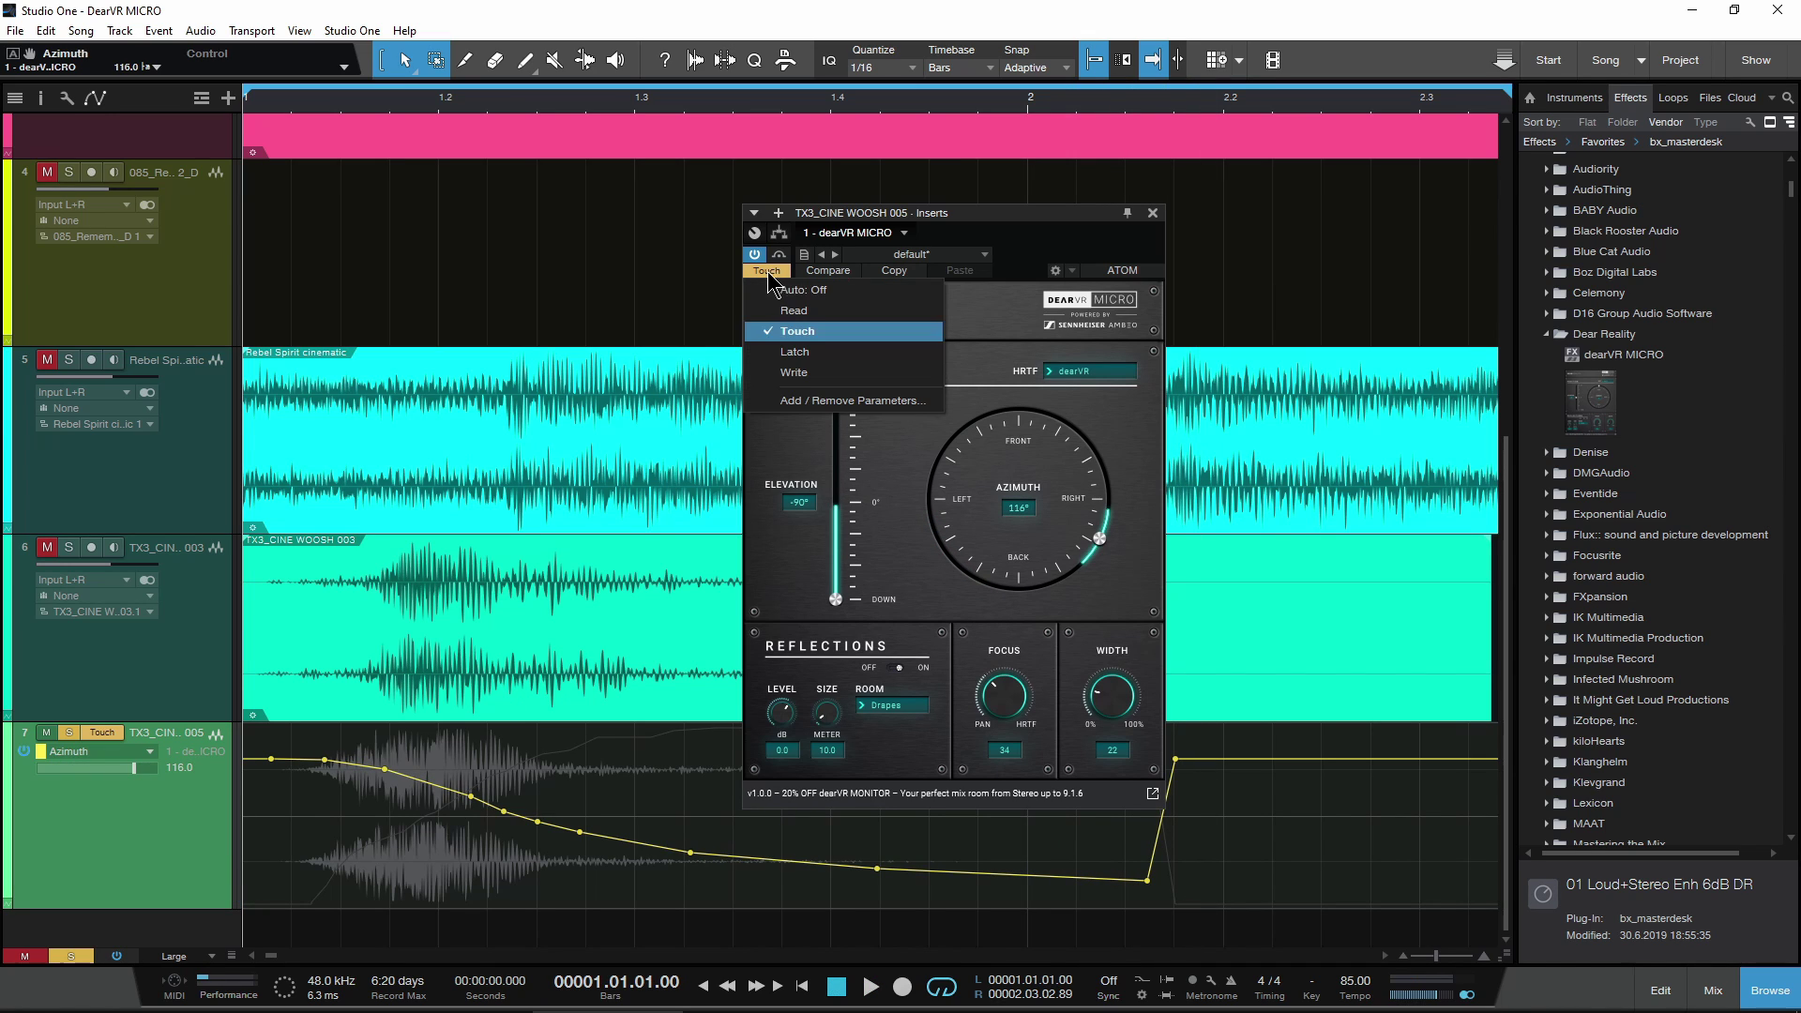
left_click(791, 298)
key("space")
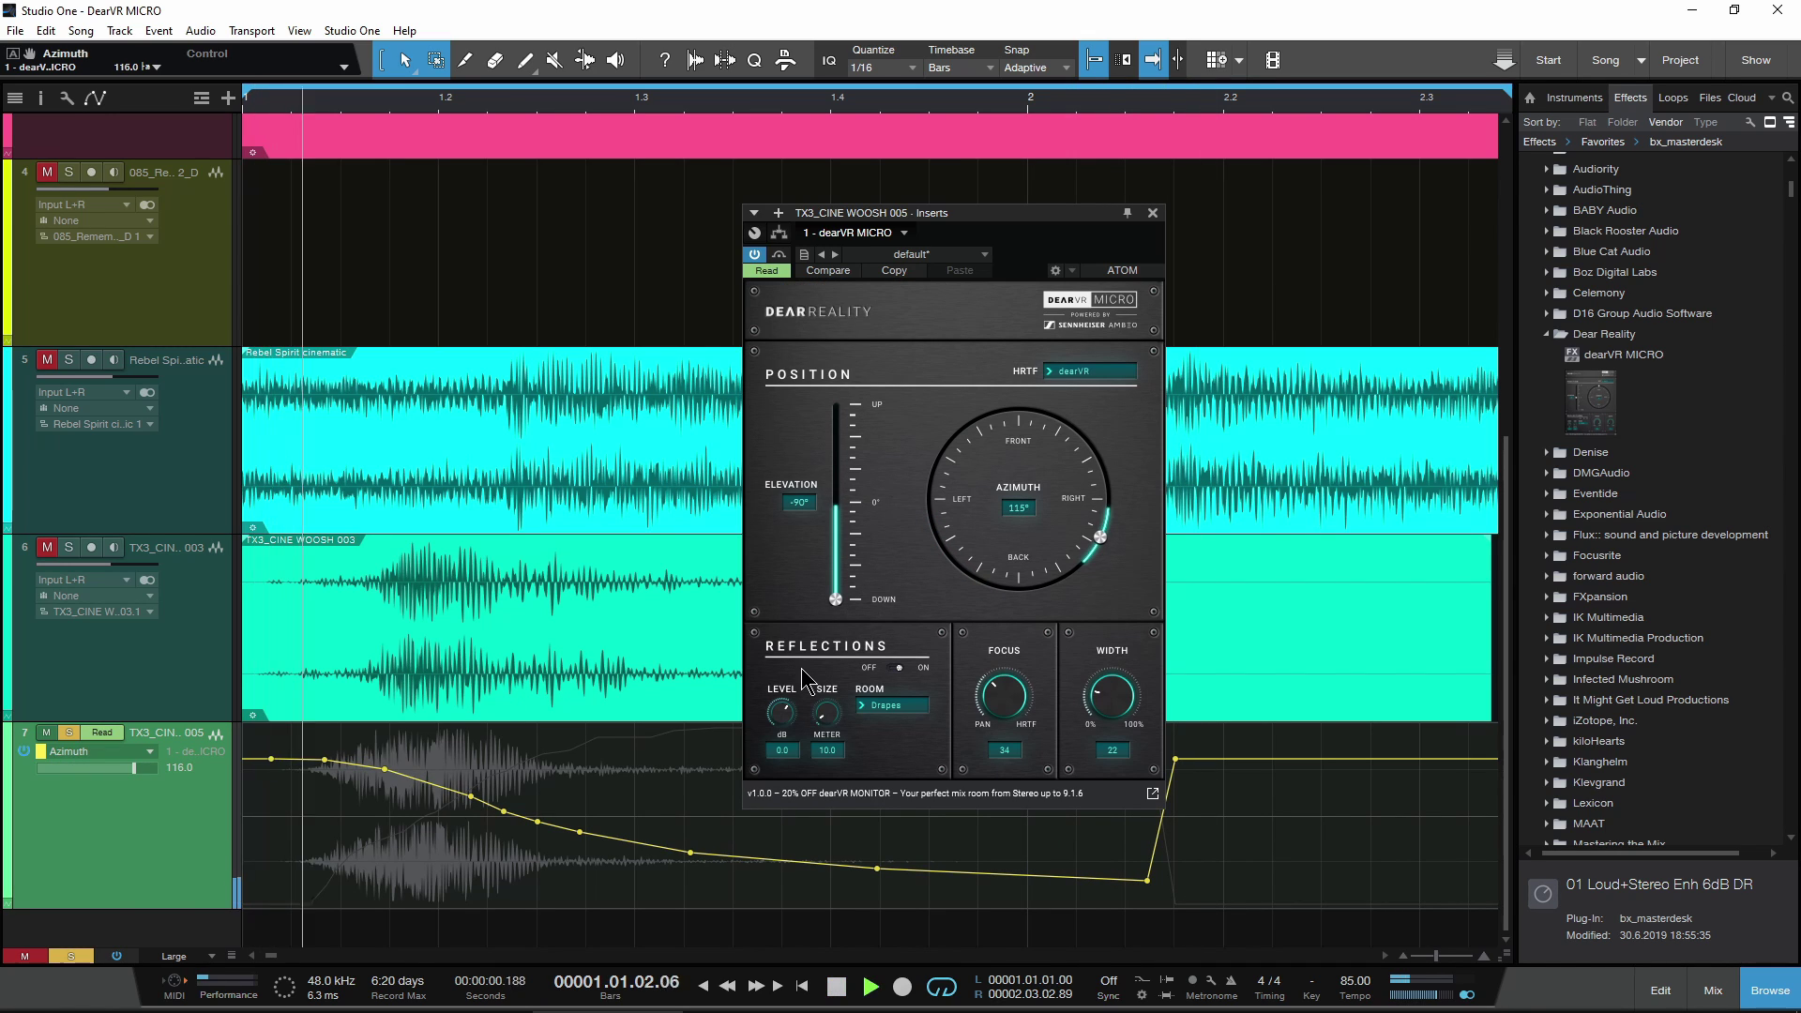
key("space")
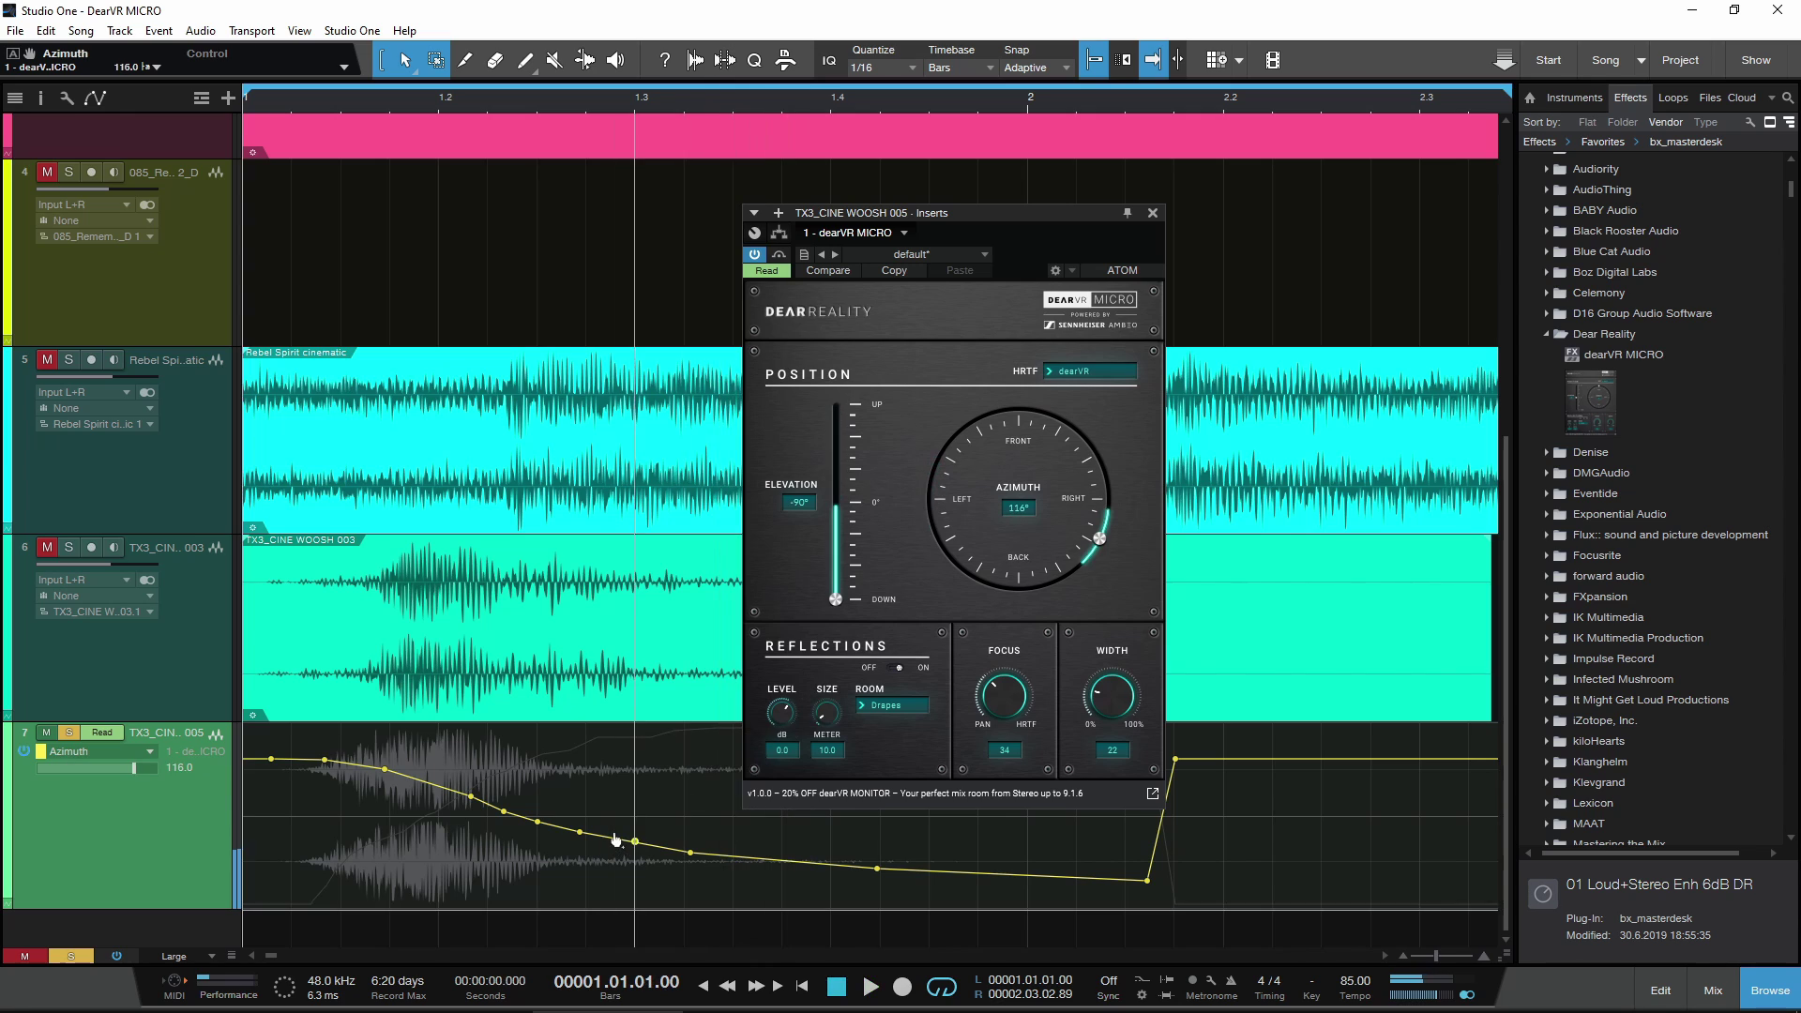
Step: Reshape the TX3_CINE WOOSH 005 azimuth curve by lowering the automation points around beat 1.3
left_click_drag(581, 832, 541, 860)
left_click_drag(588, 828, 604, 872)
key("space")
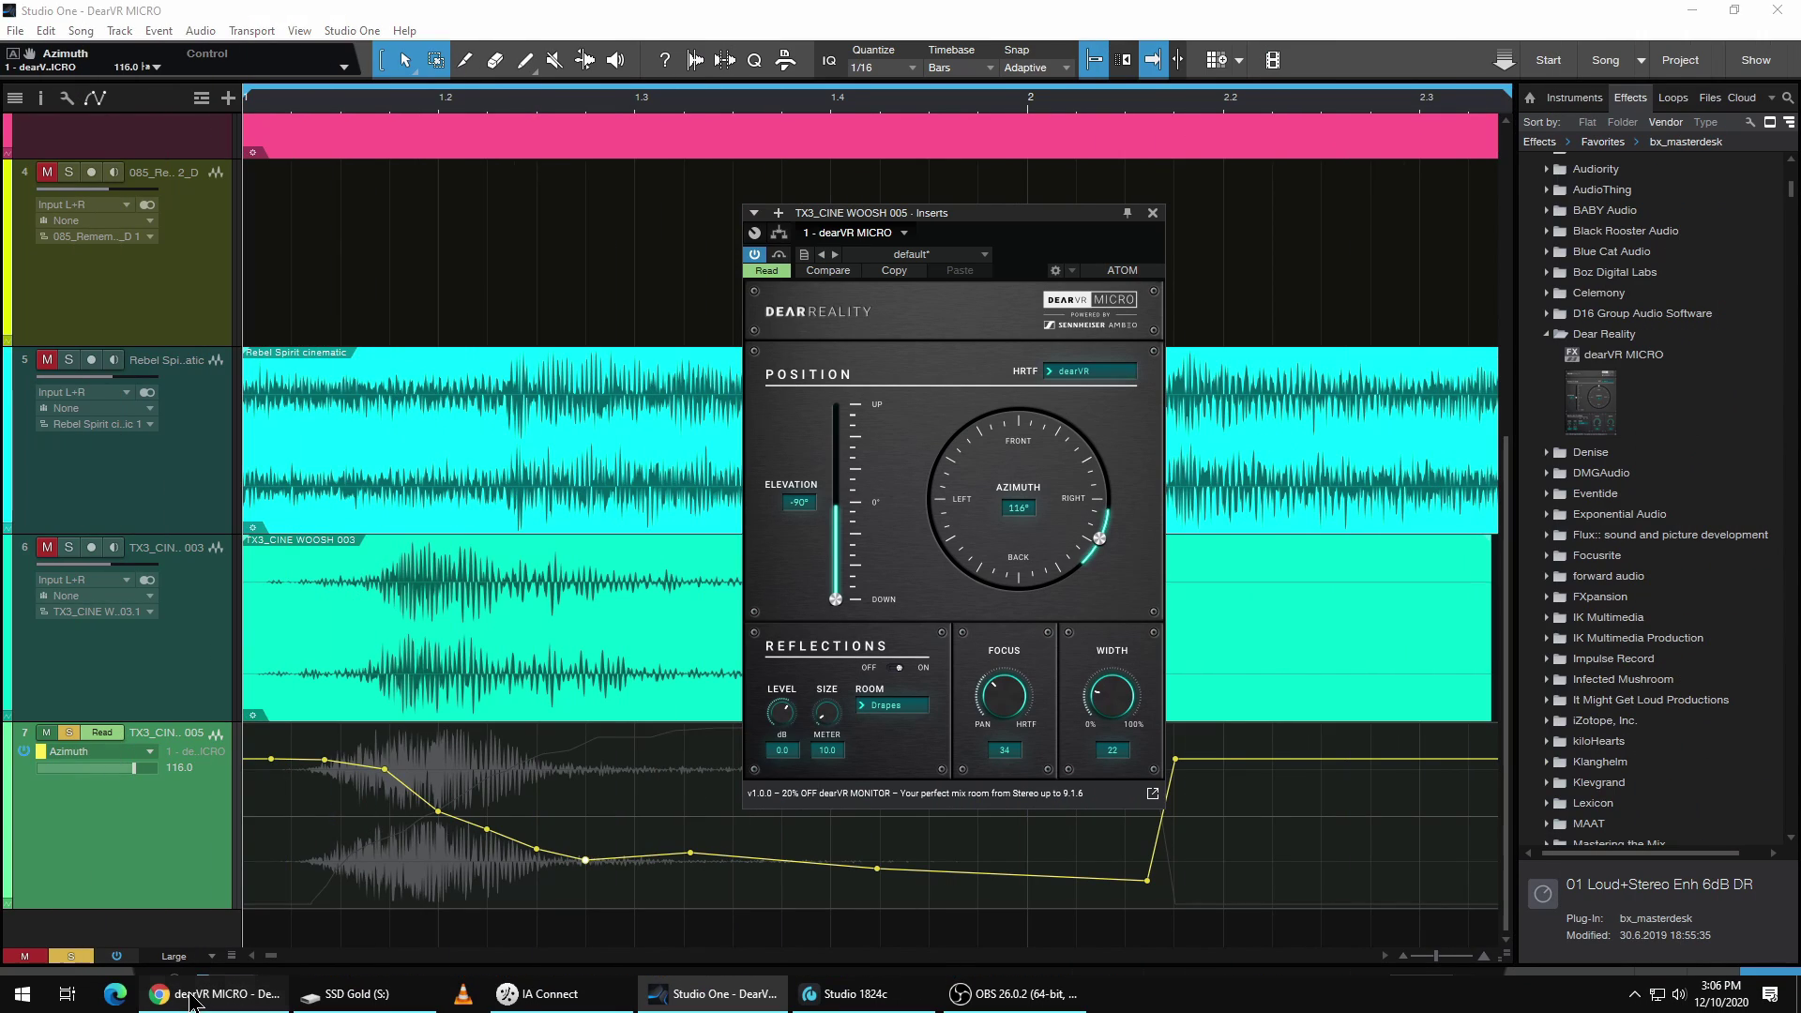
Step: Switch to the browser, examine the dearVR MICRO product page and its free download section, and return to Studio One
left_click(216, 995)
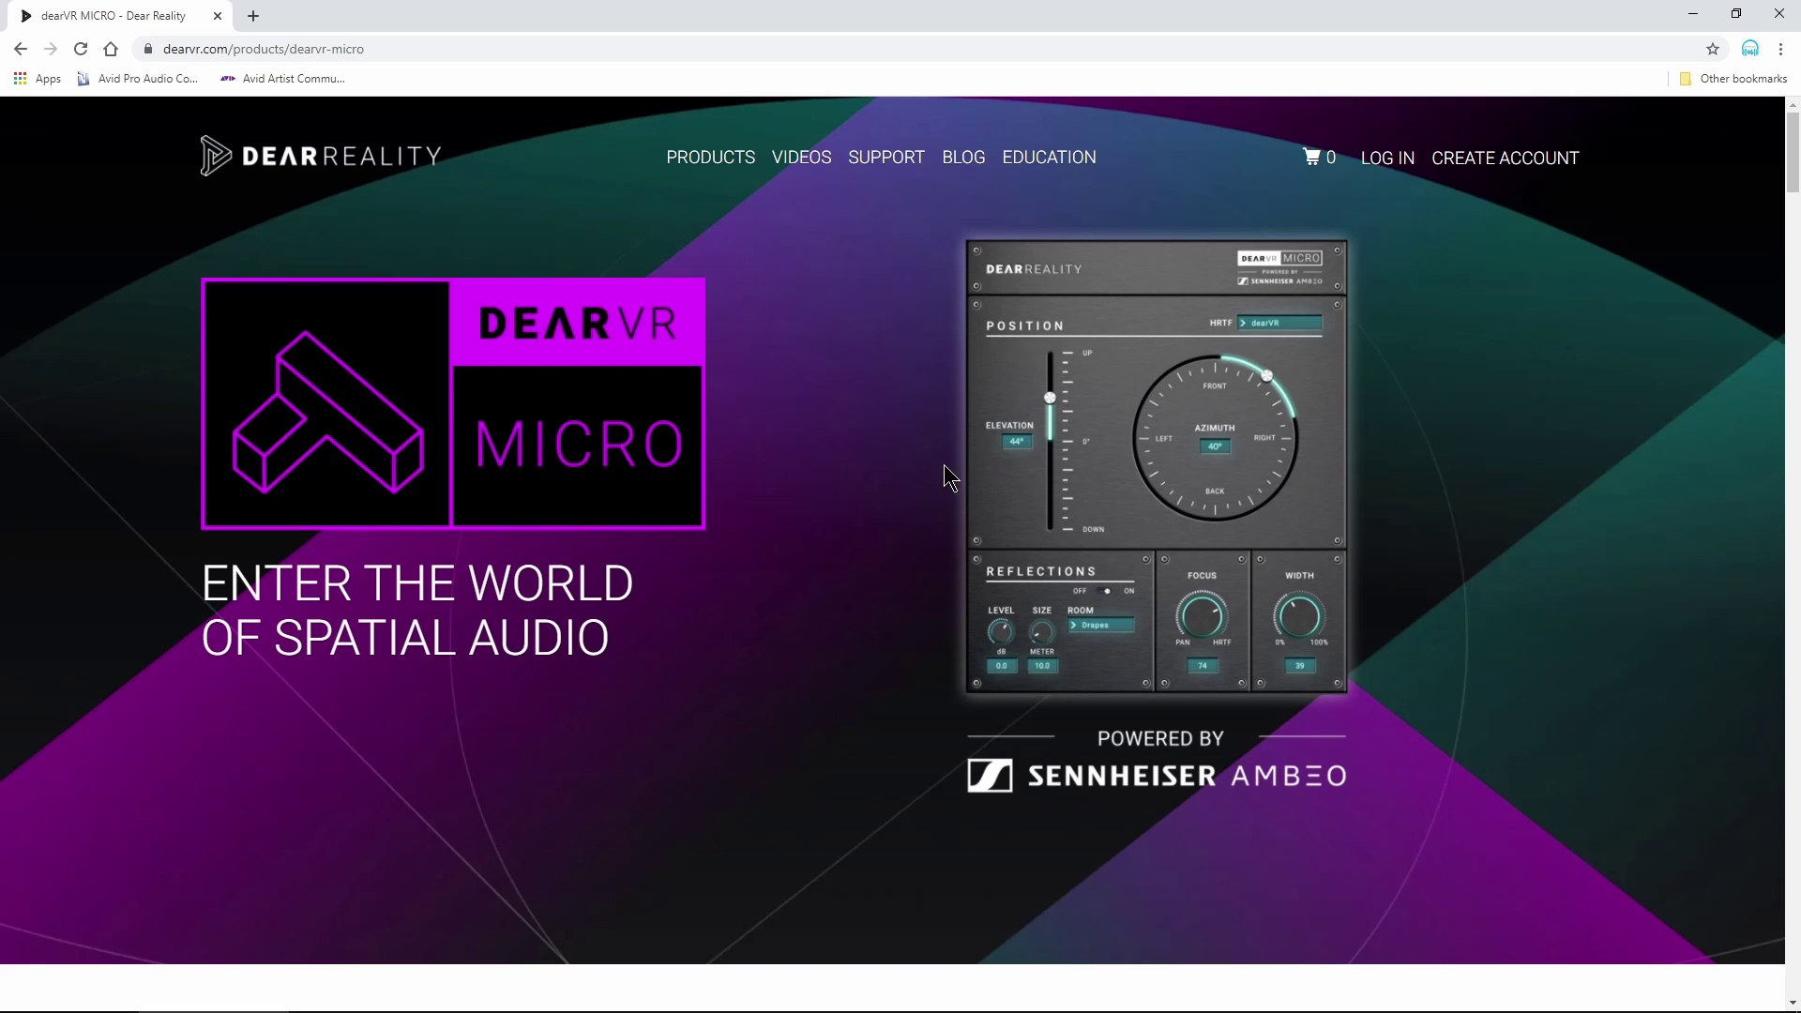
scroll(943, 464, "down", 10)
scroll(822, 437, "down", 8)
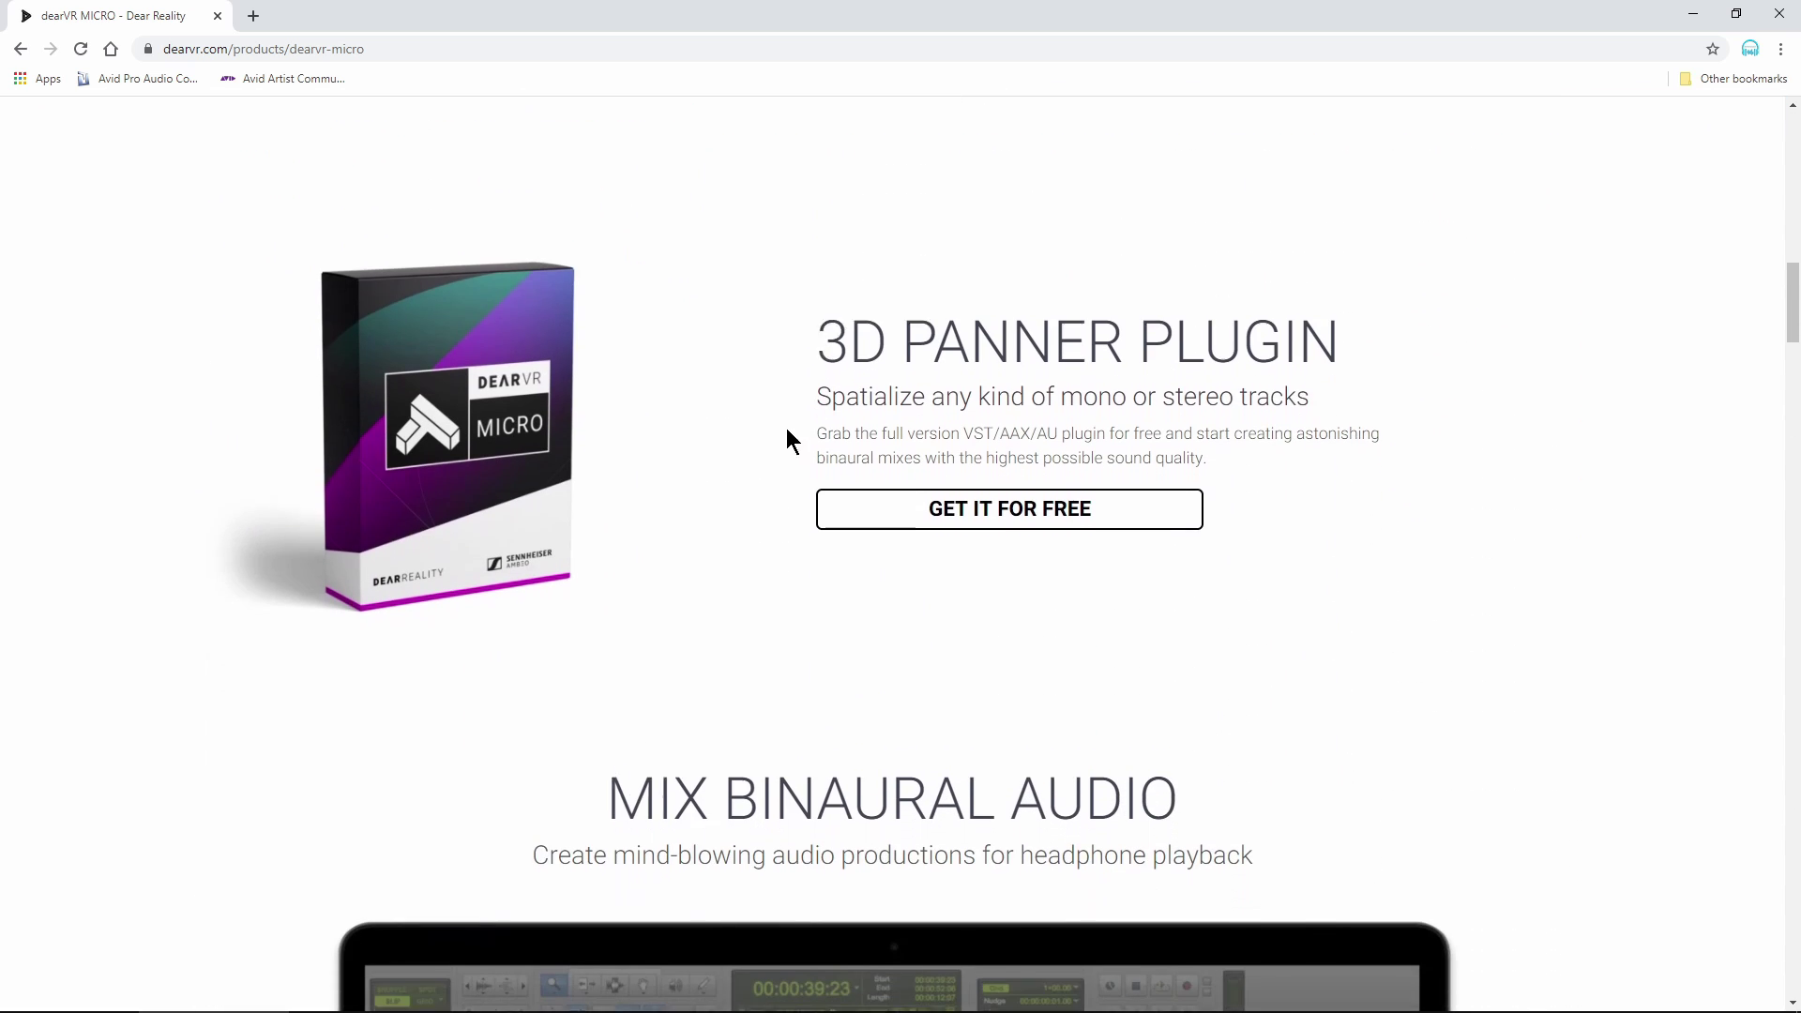
scroll(643, 595, "up", 5)
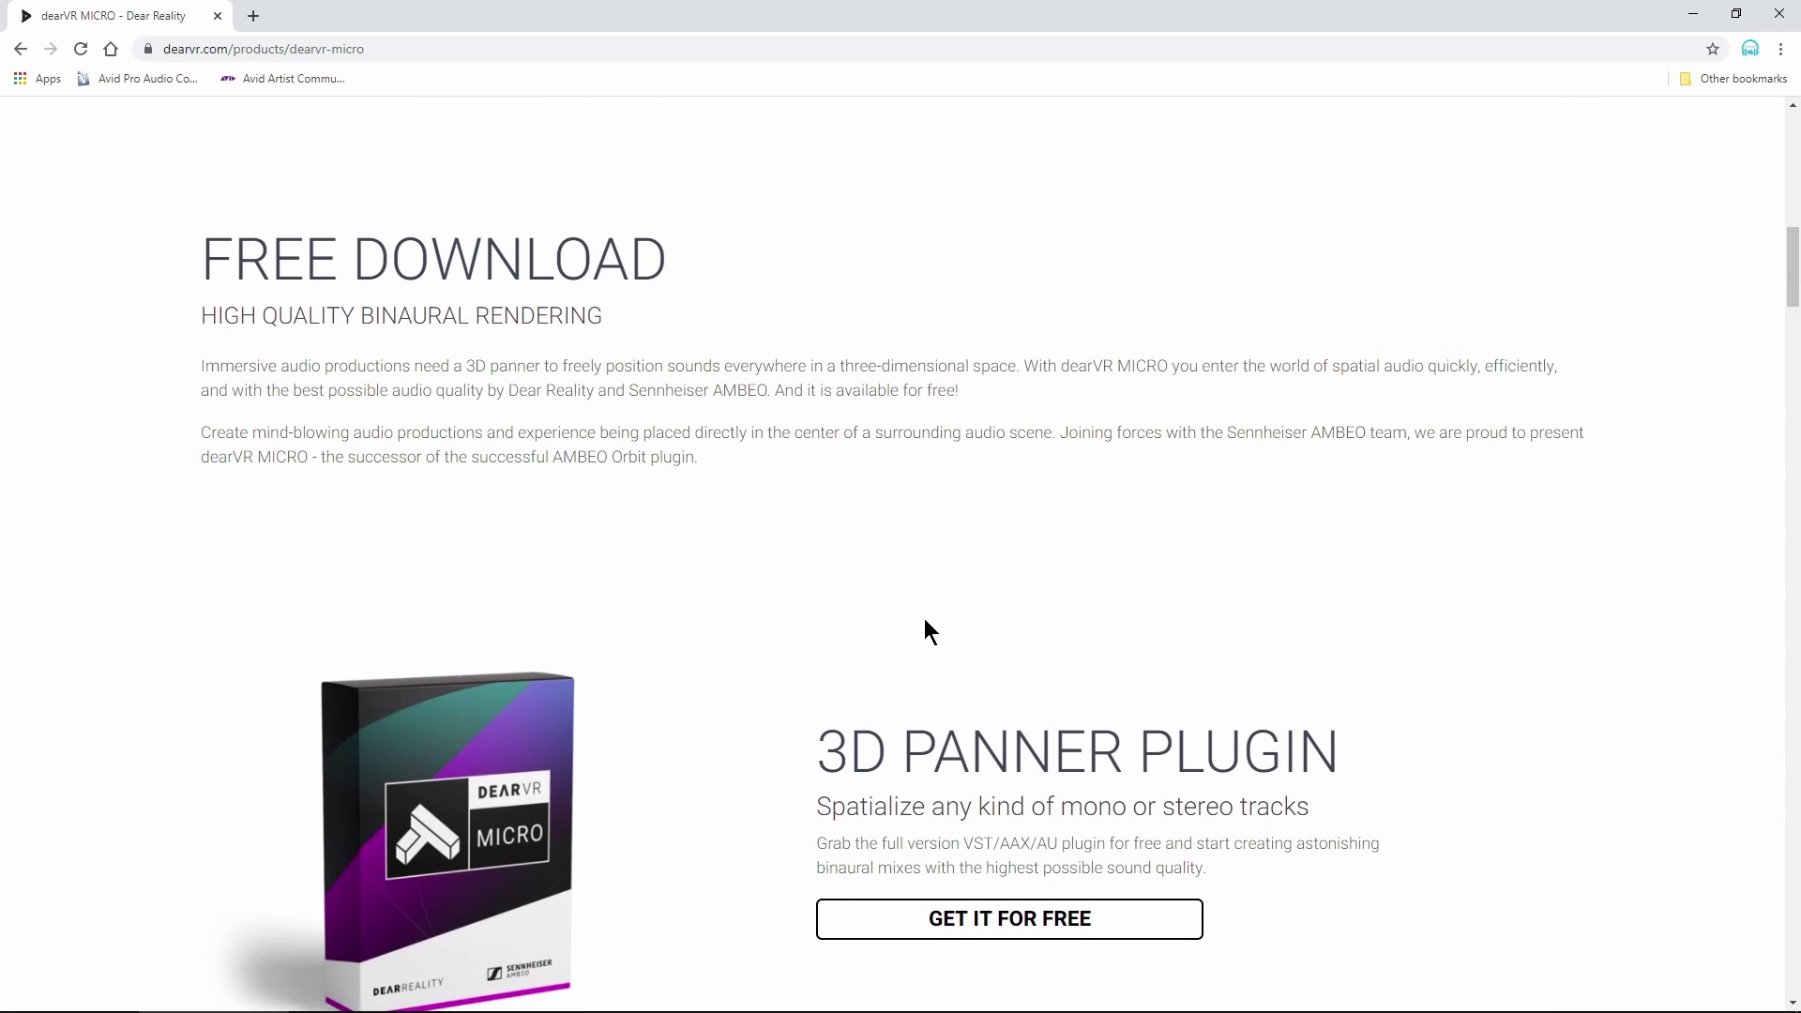
scroll(925, 621, "up", 2)
scroll(900, 617, "down", 3)
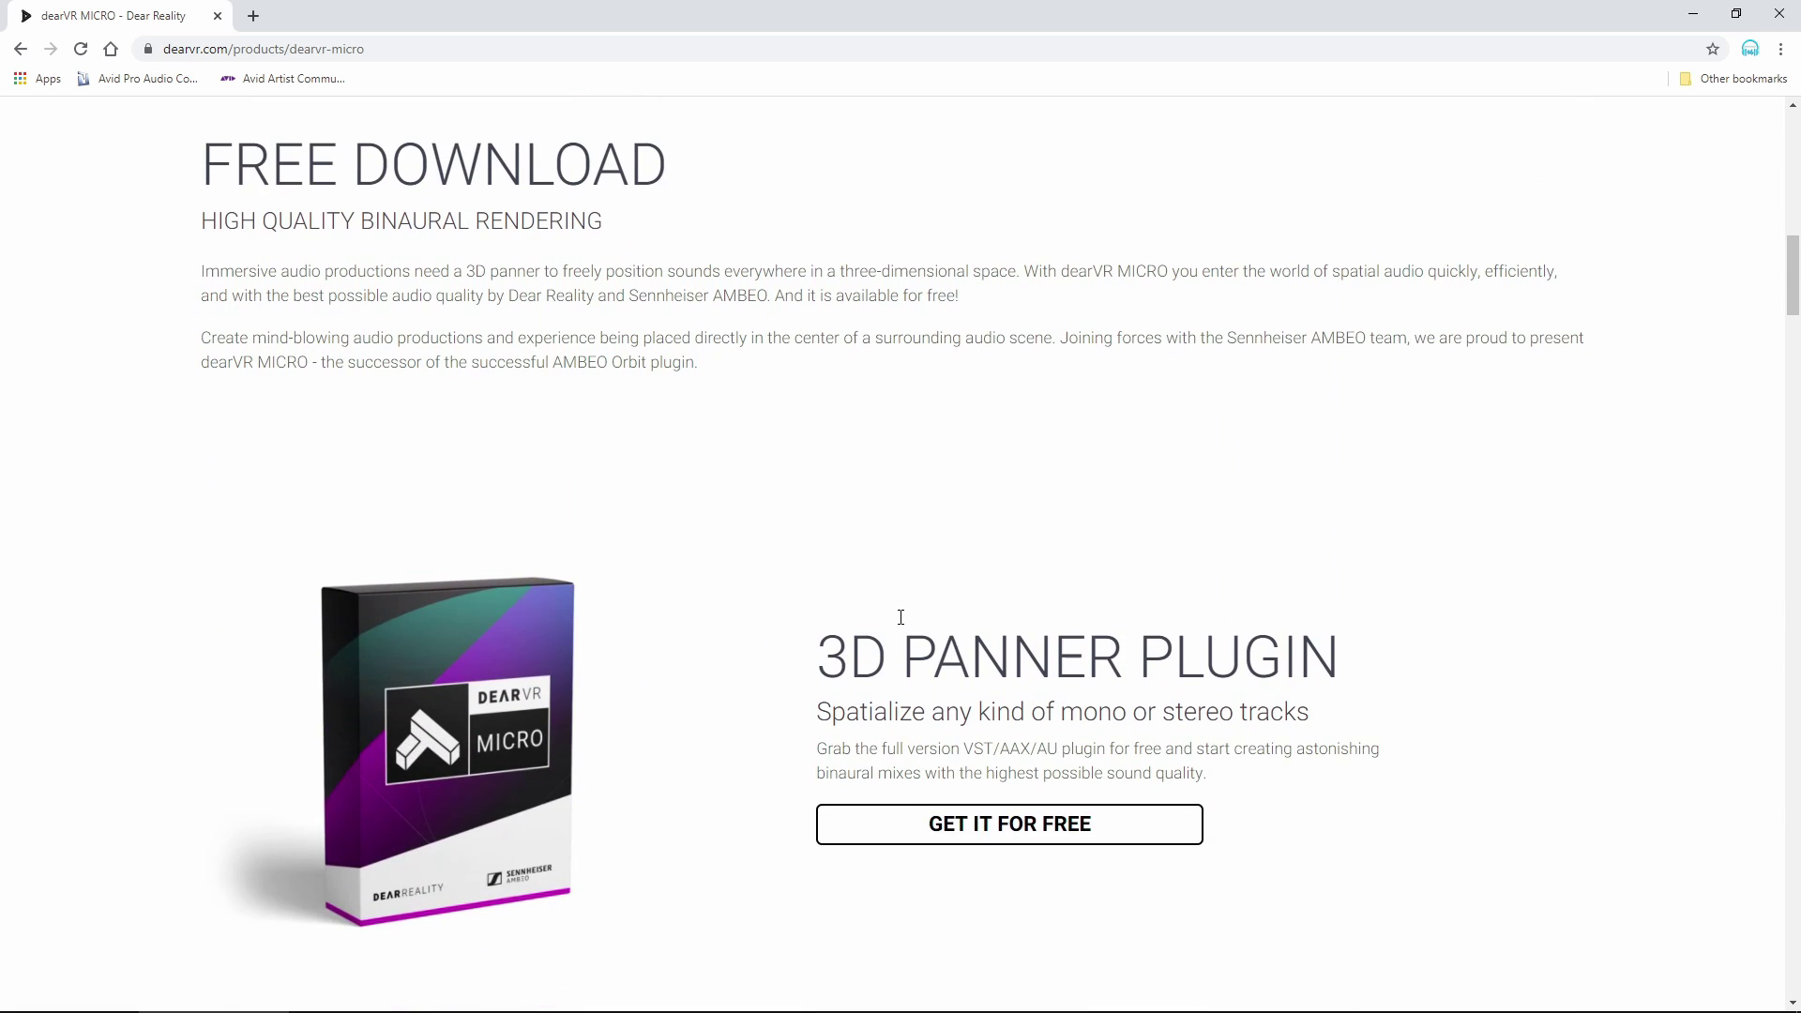
scroll(900, 617, "up", 4)
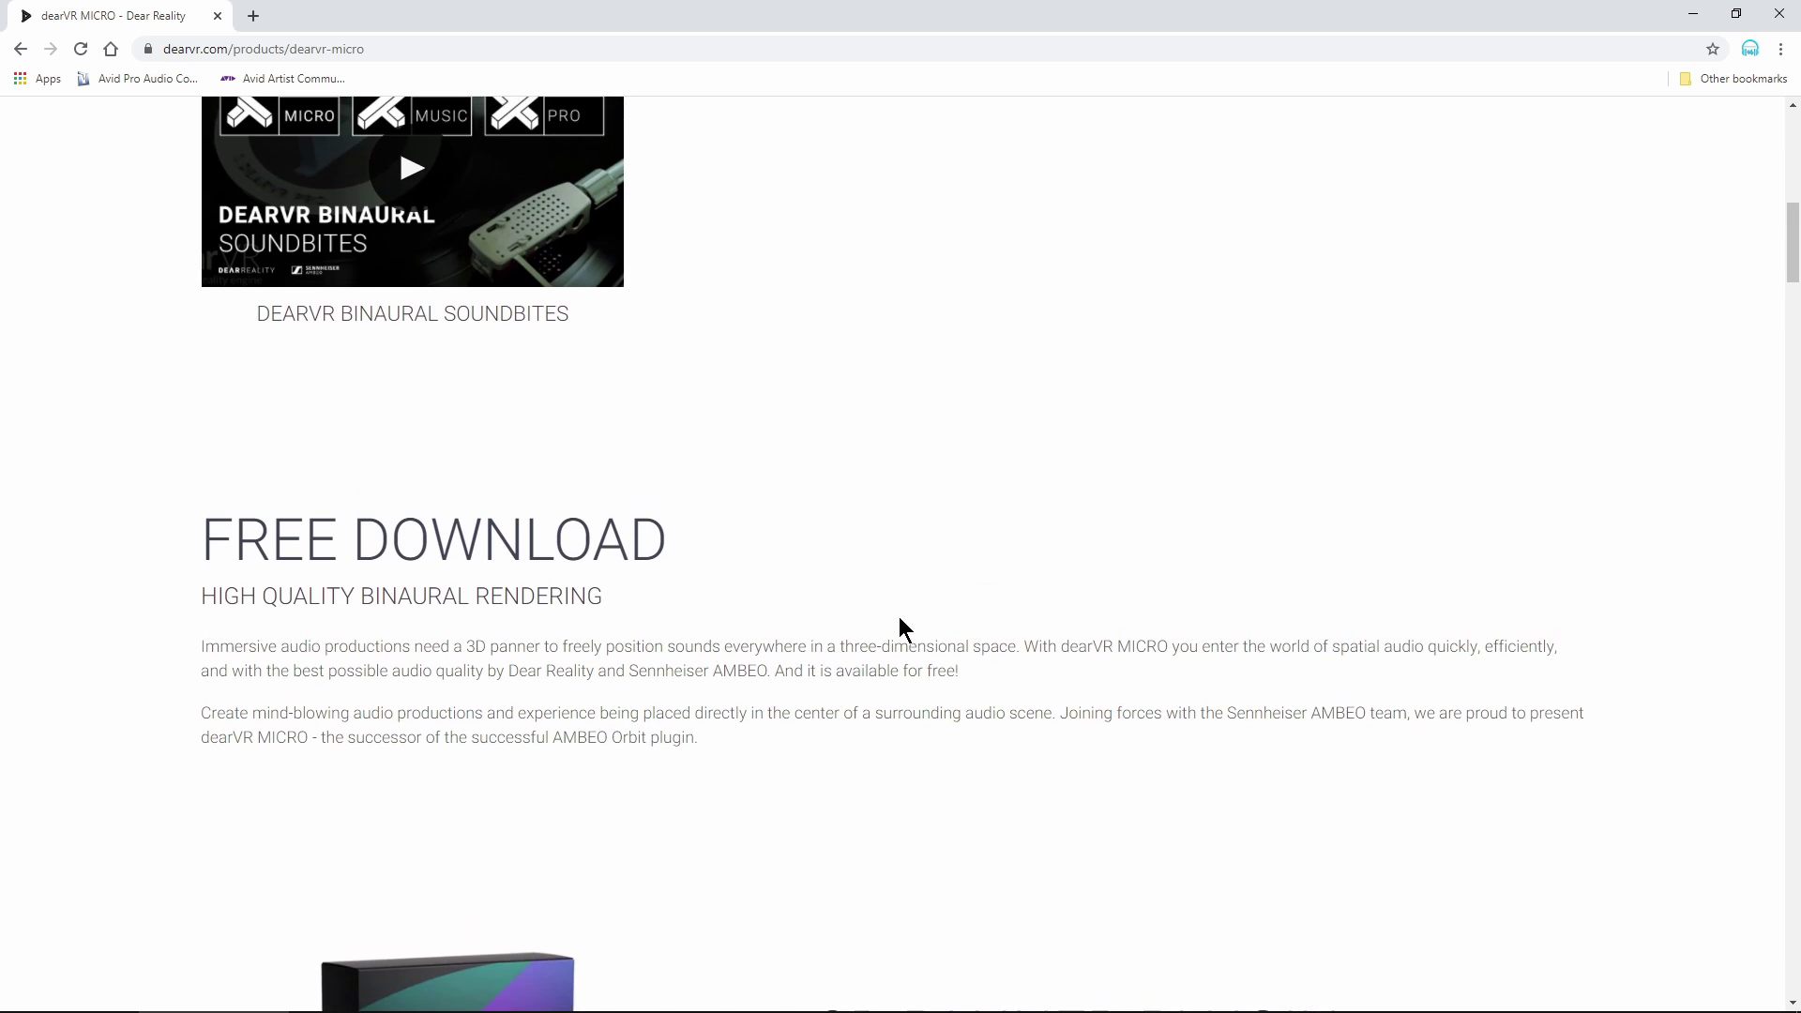
scroll(899, 627, "up", 10)
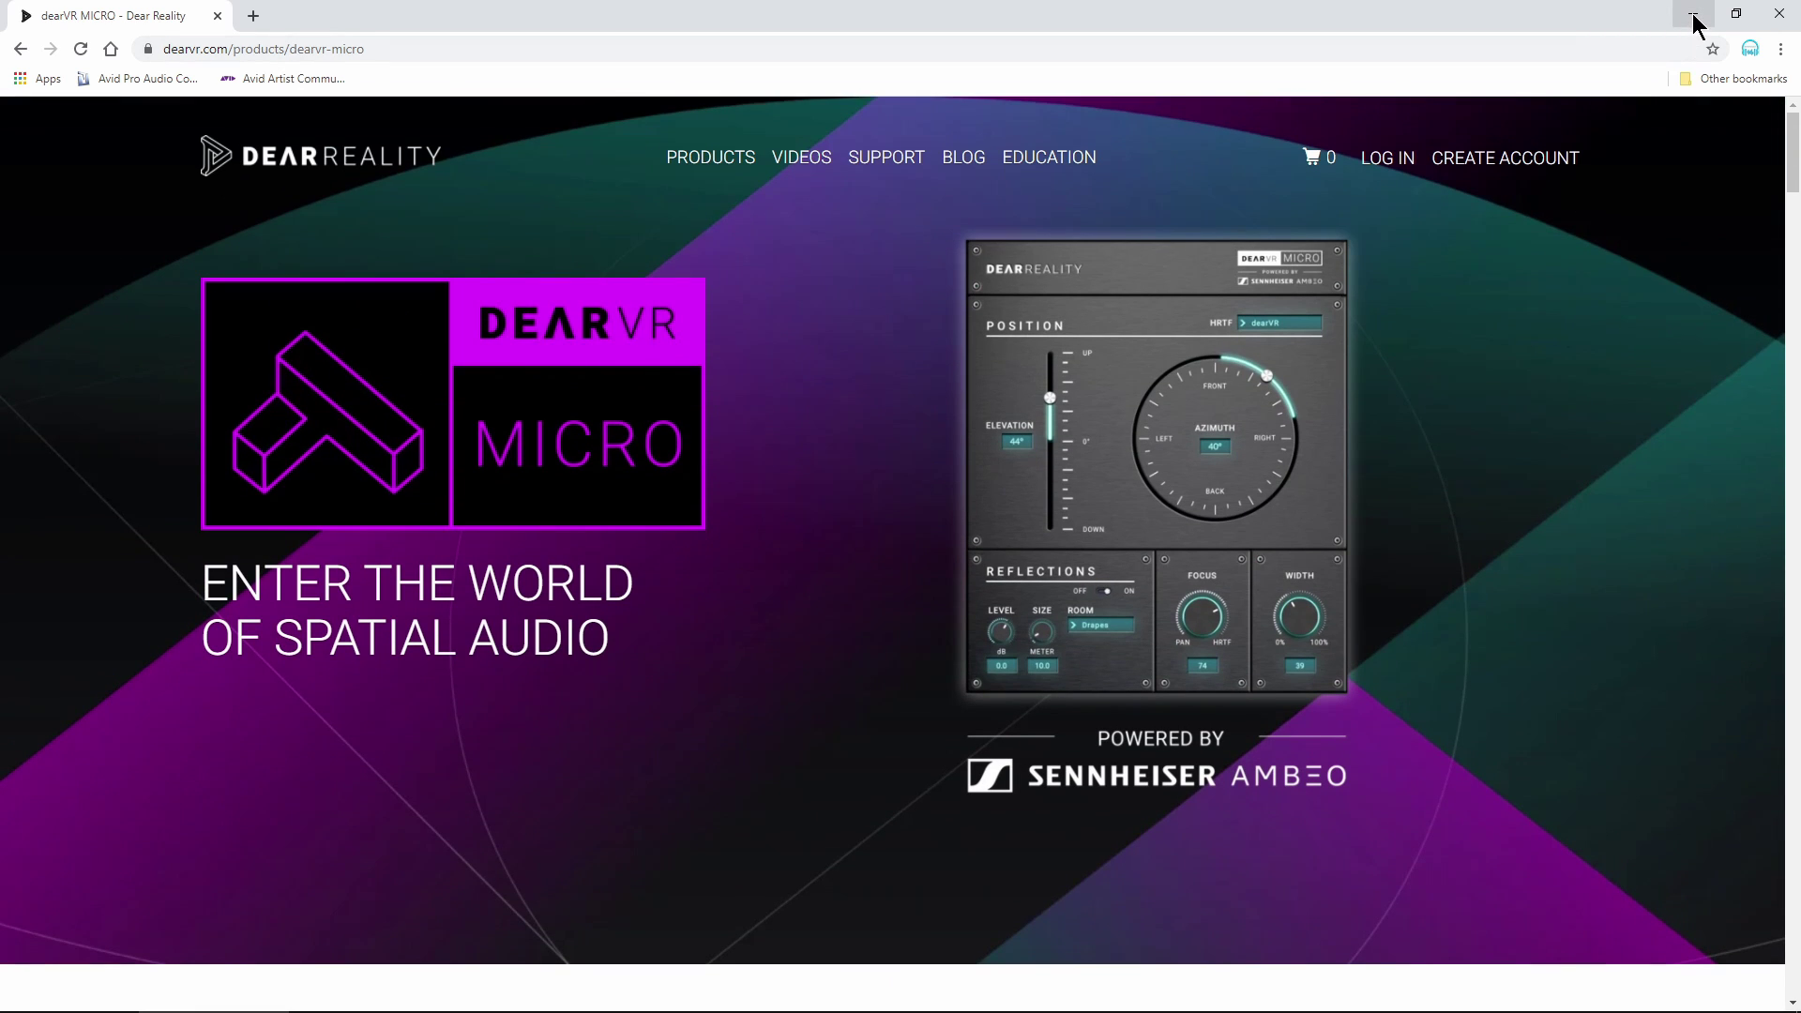
left_click(1693, 16)
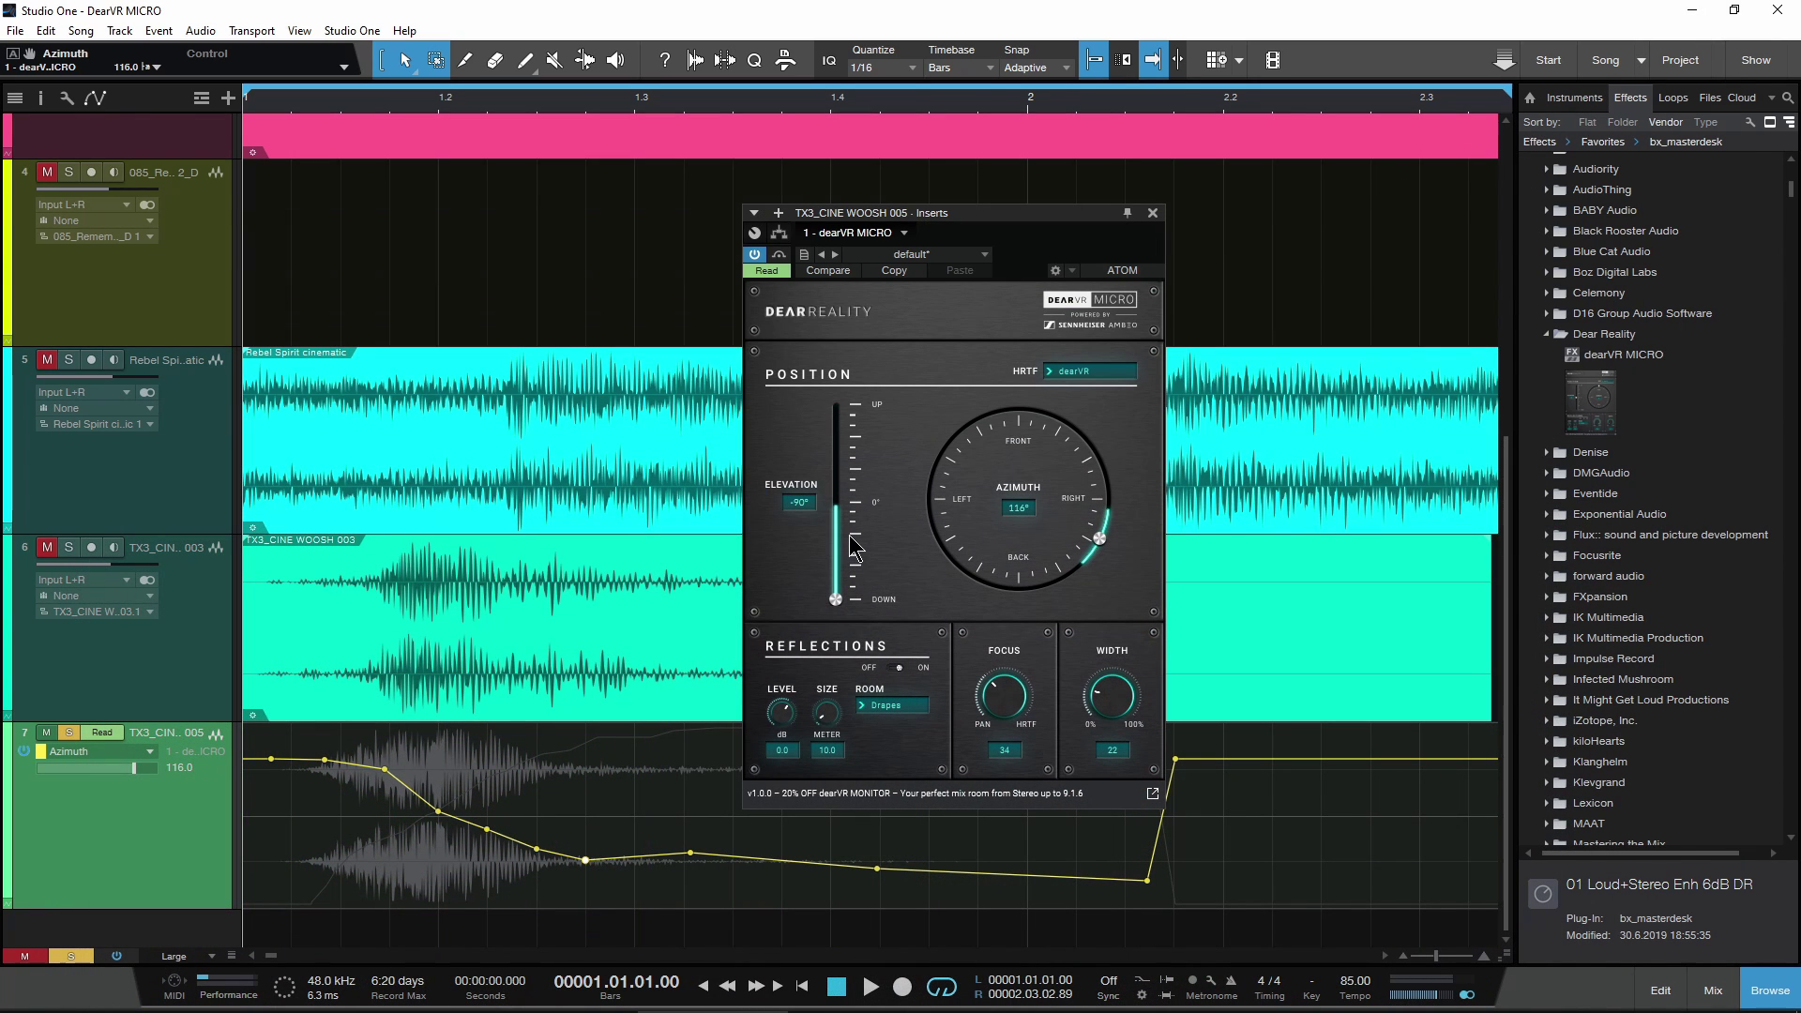